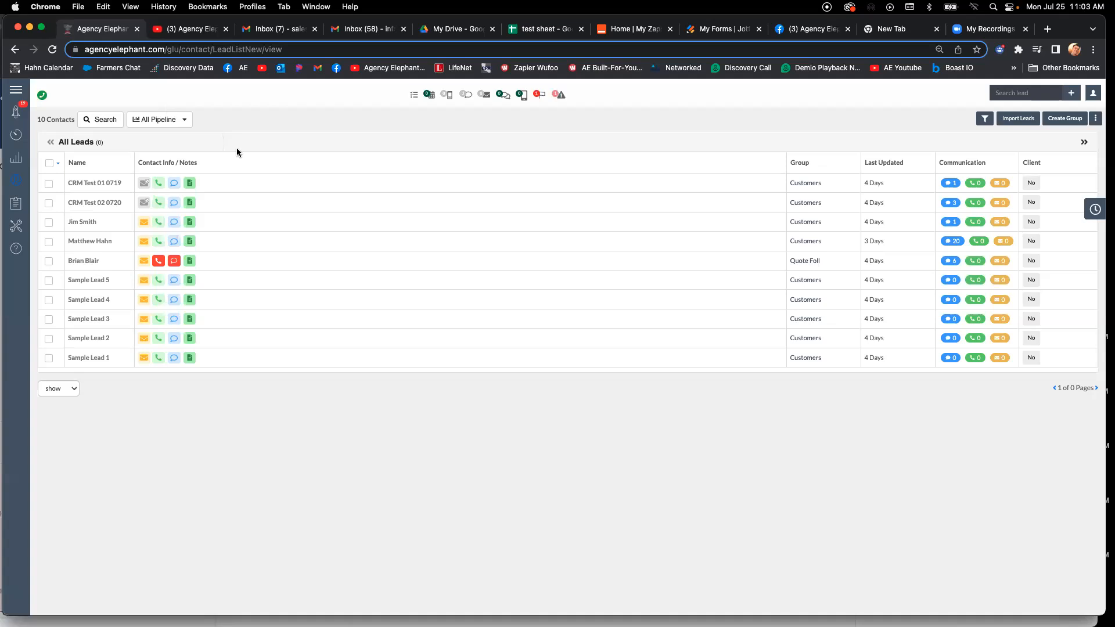
# - Open the email drip campaign list in Drips & Tools and collapse the support chat
pyautogui.click(27, 231)
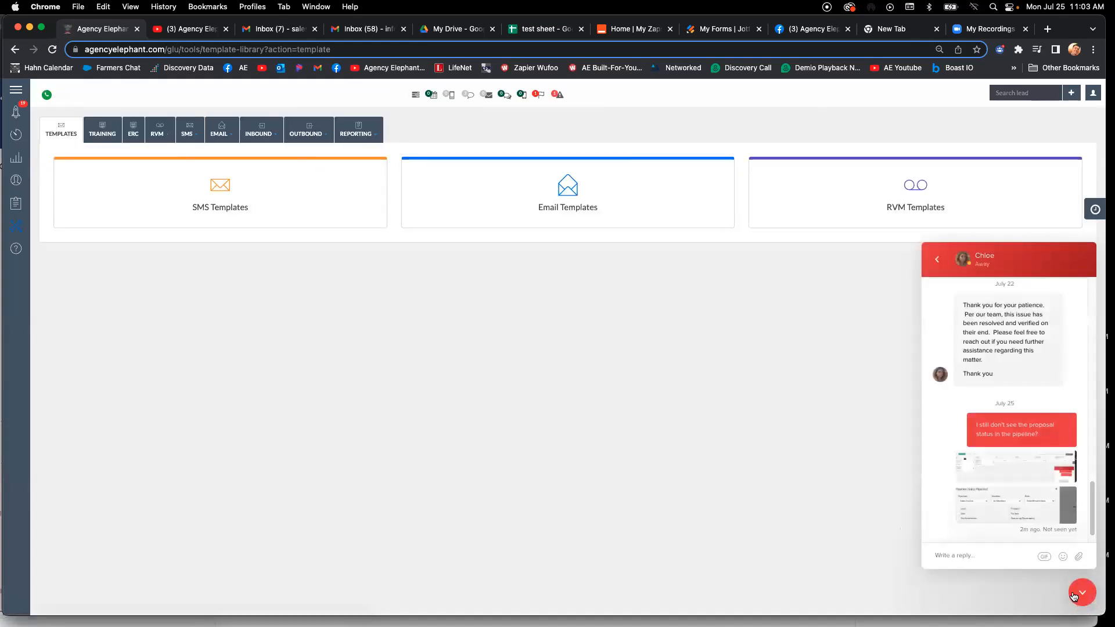
pyautogui.click(1082, 592)
pyautogui.click(222, 130)
pyautogui.click(237, 218)
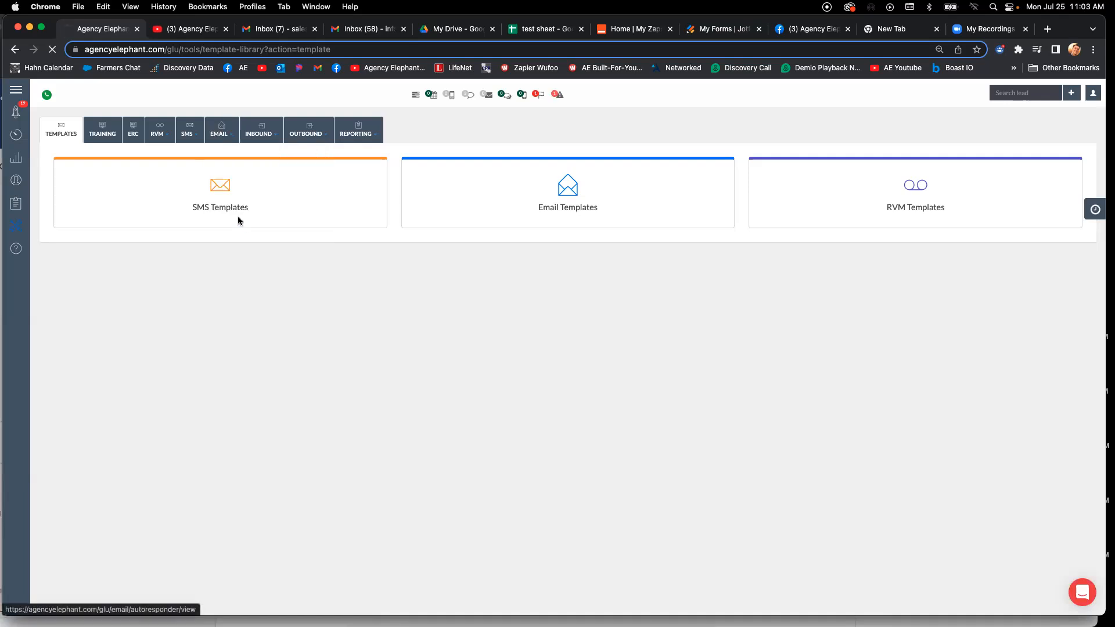
# - Check the auto email counts of the Home No Auto and Auto No Home email drips
pyautogui.moveTo(190, 257); pyautogui.dragTo(239, 257)
pyautogui.doubleClick(219, 242)
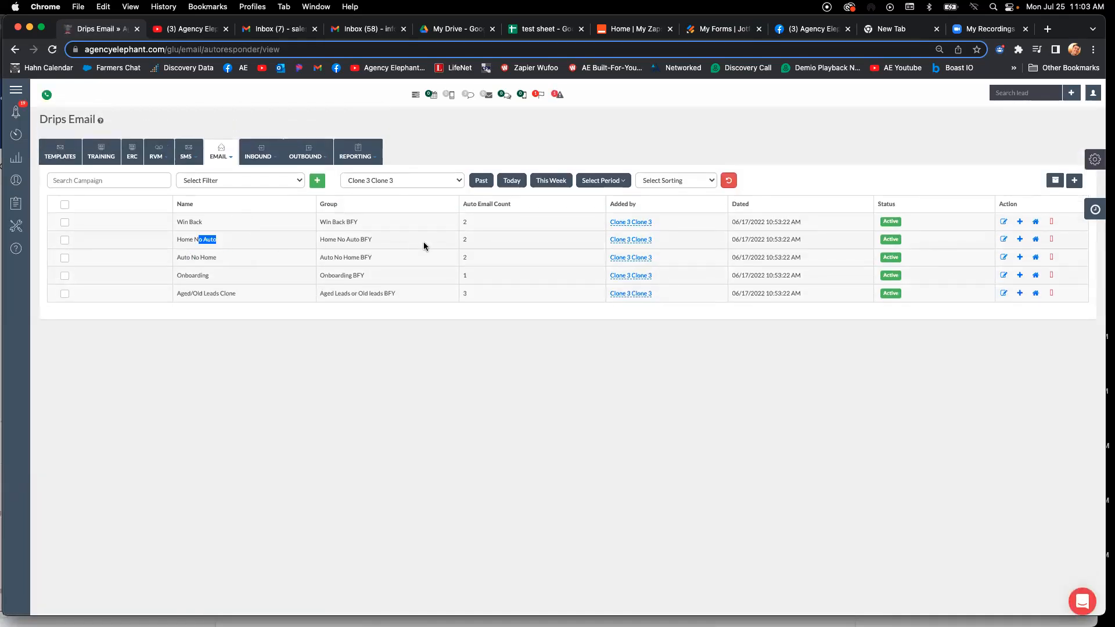
pyautogui.click(466, 240)
pyautogui.doubleClick(465, 240)
pyautogui.doubleClick(466, 257)
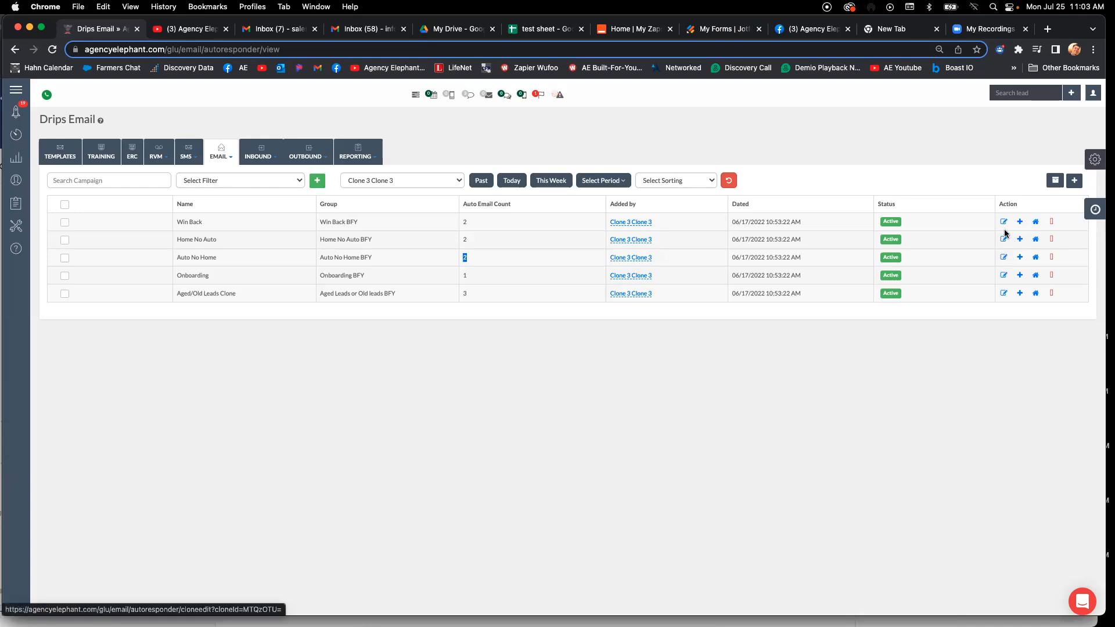
# - Review the first email of the Home No Auto drip down to its footer, and return to the campaign list
pyautogui.click(1020, 239)
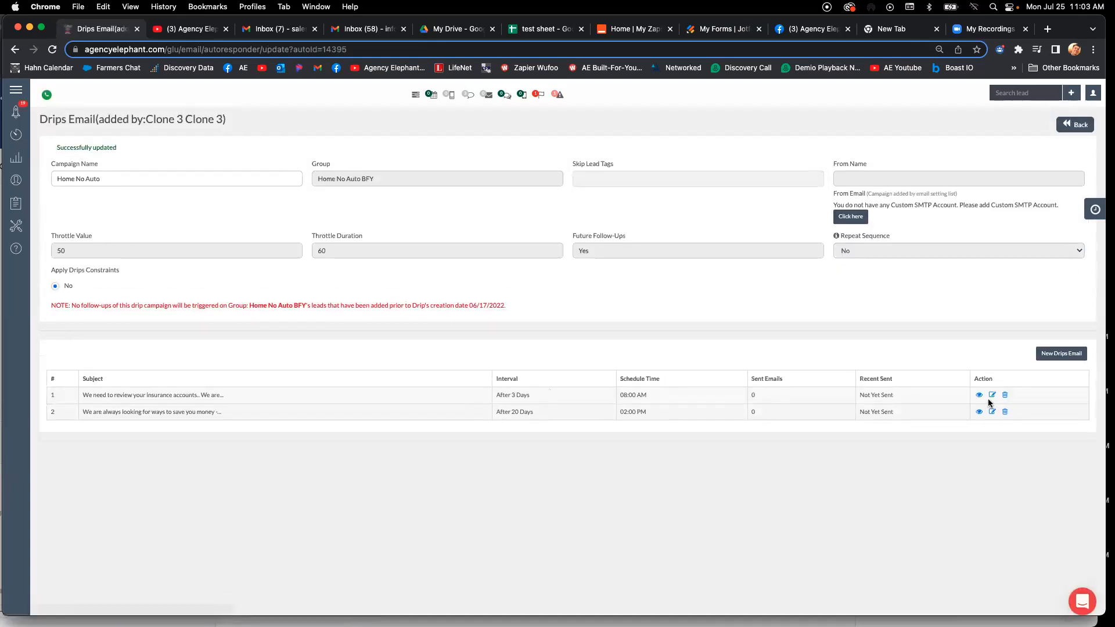
pyautogui.click(992, 395)
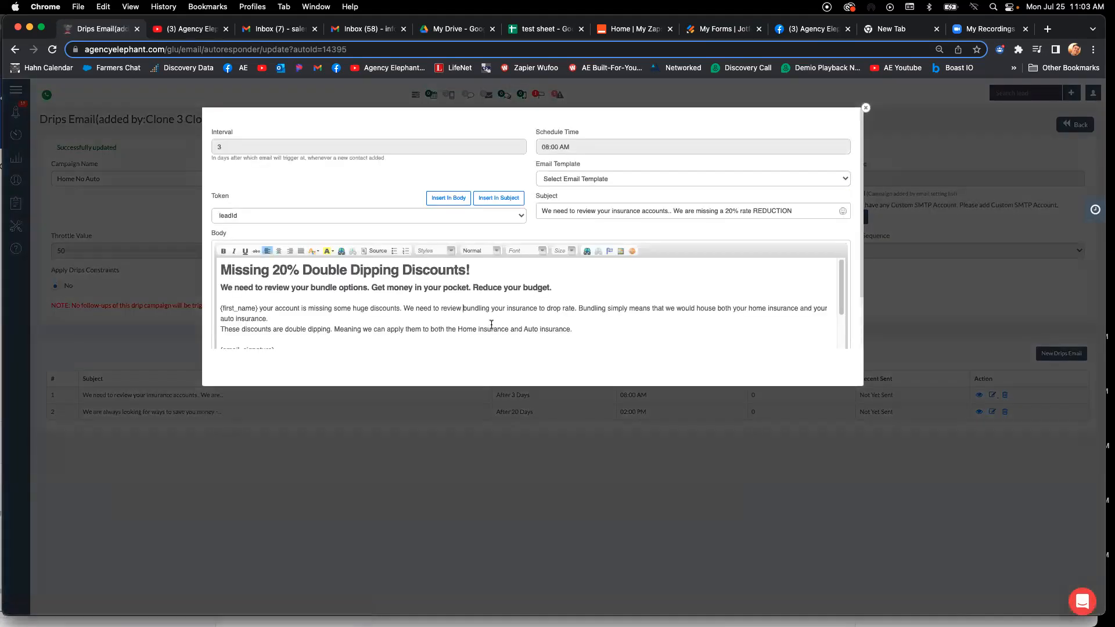
pyautogui.scroll(-1, 491, 321)
pyautogui.scroll(-3, 492, 321)
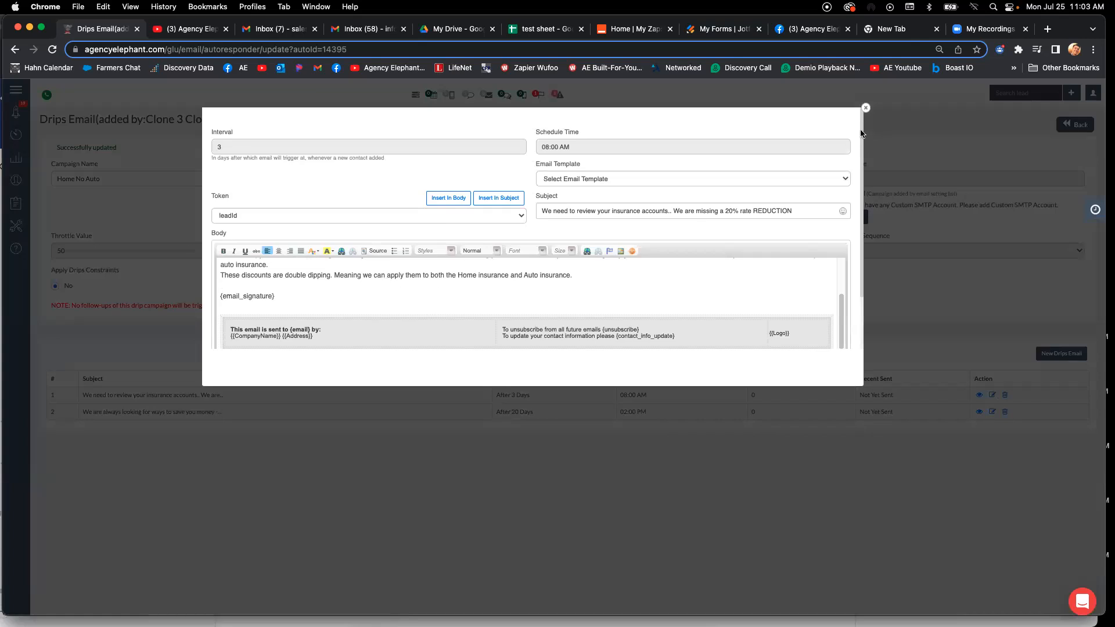
pyautogui.click(1078, 127)
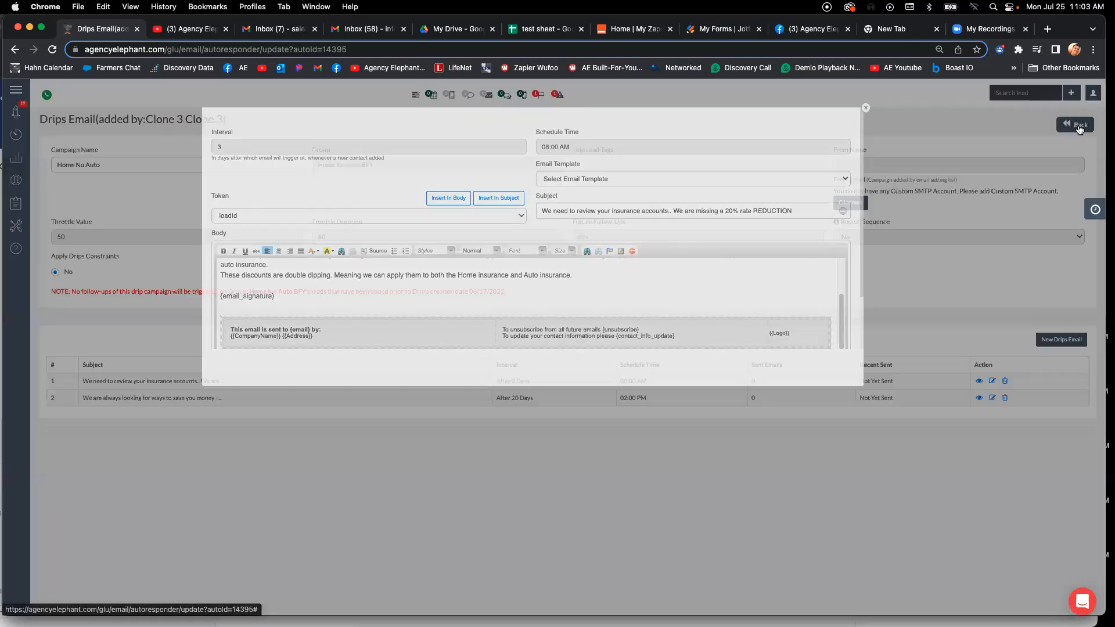
pyautogui.click(1079, 126)
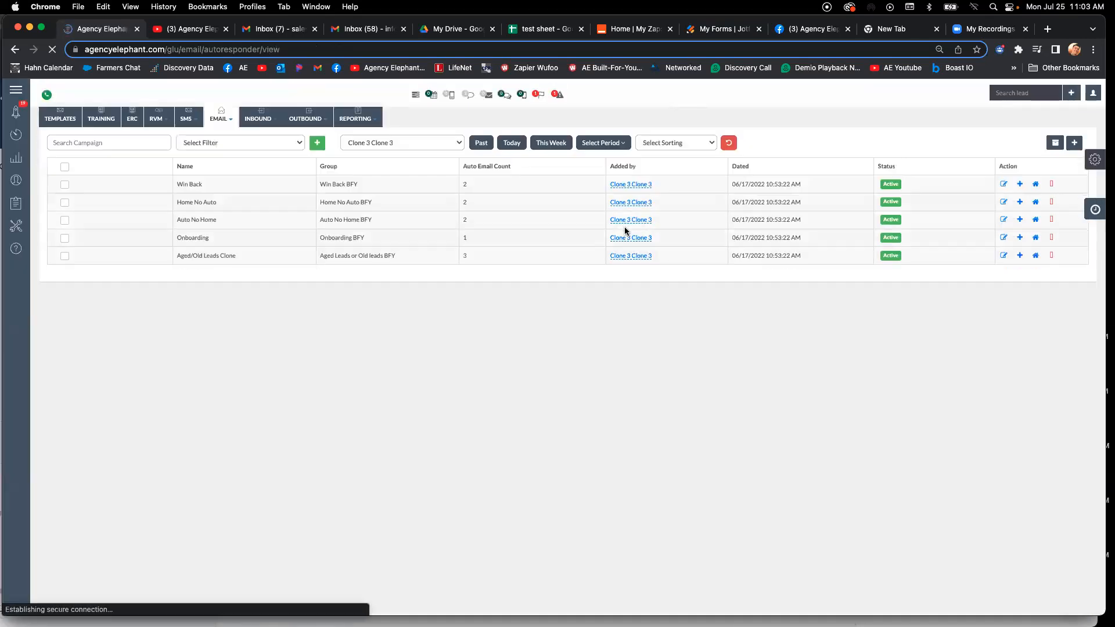
# - Search the SMS drip campaigns for "home" and open the Home No Auto campaign
pyautogui.click(200, 153)
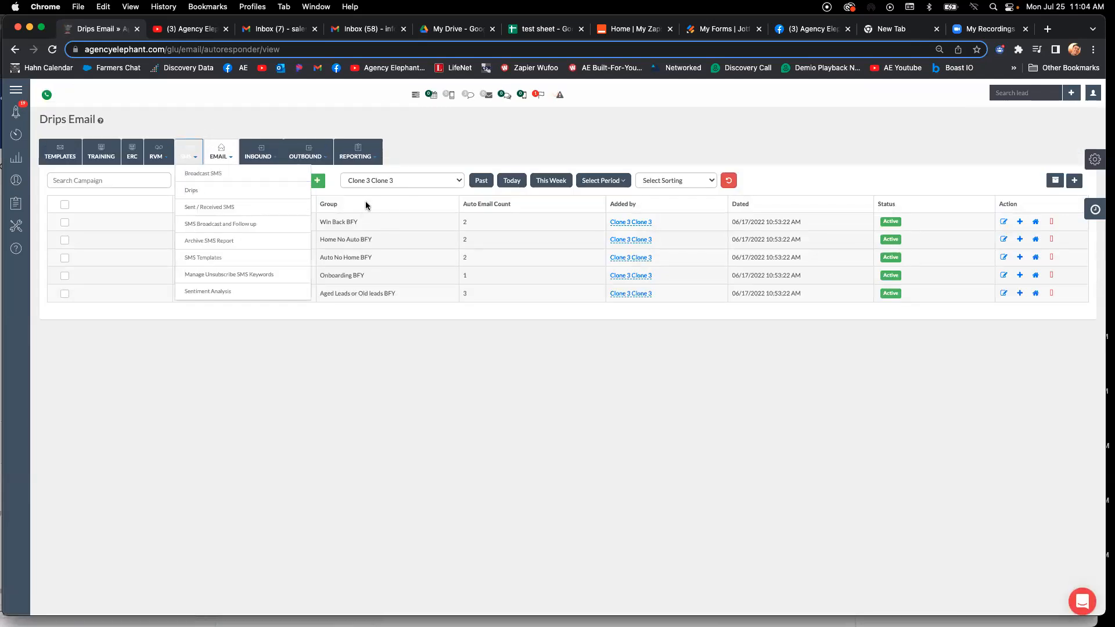
pyautogui.click(230, 195)
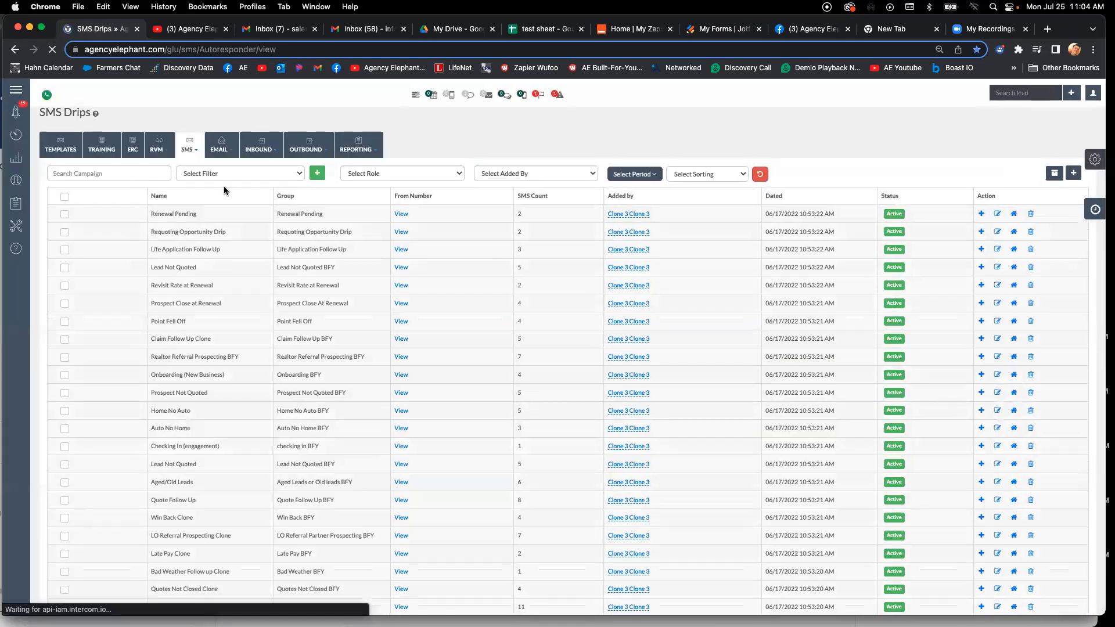
pyautogui.write('home')
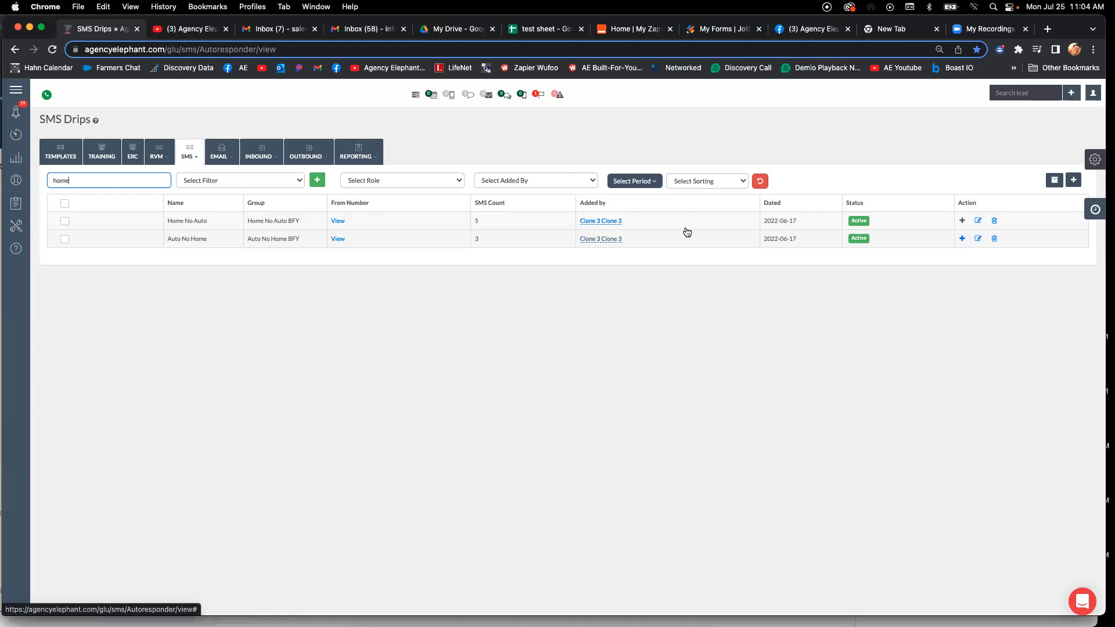
pyautogui.click(962, 221)
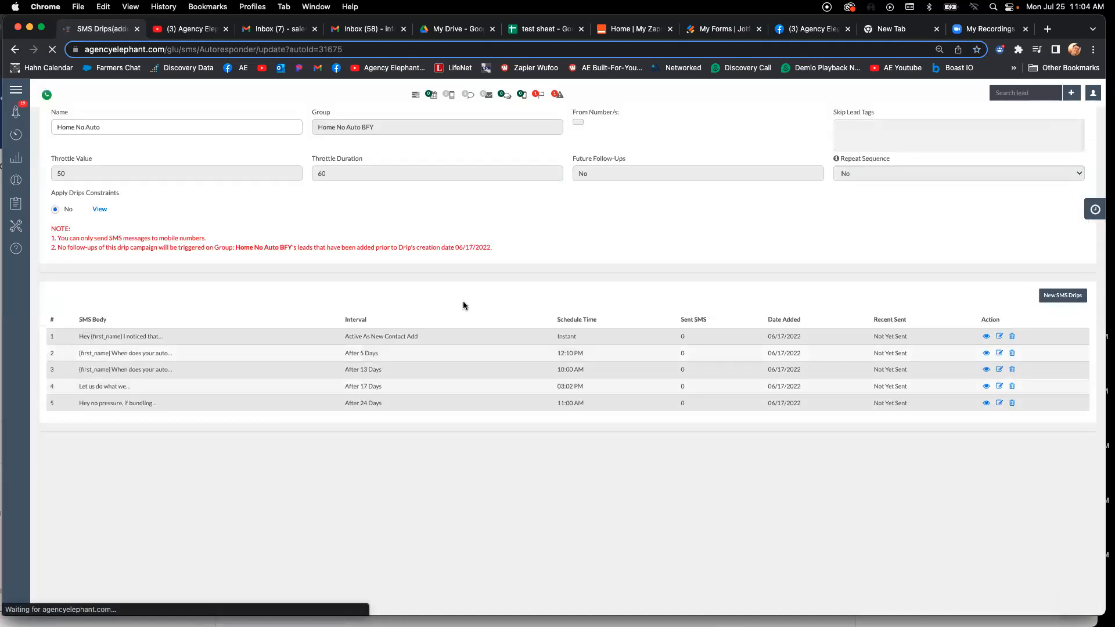
# - Examine the send intervals and the first message preview in the Home No Auto SMS drip
pyautogui.tripleClick(373, 355)
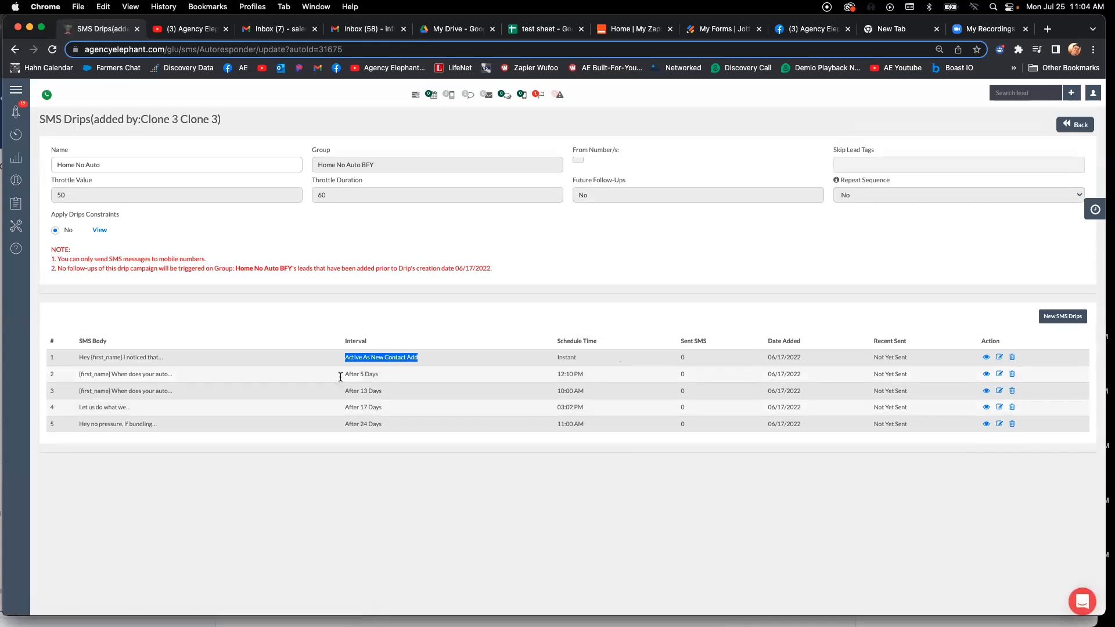
pyautogui.click(415, 377)
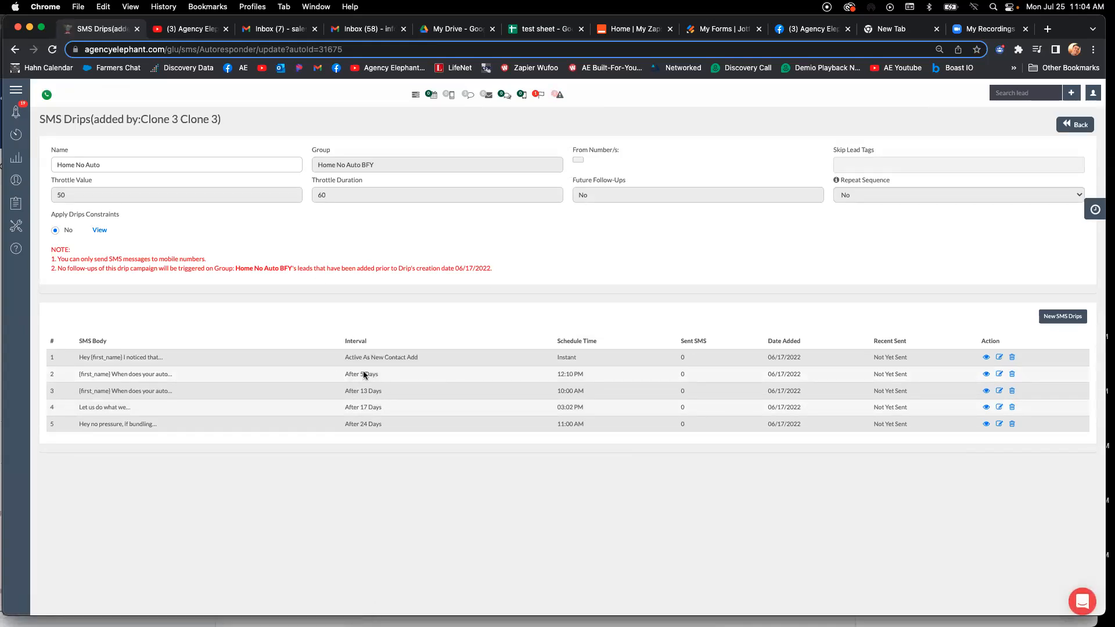
pyautogui.moveTo(343, 356); pyautogui.dragTo(416, 357)
pyautogui.moveTo(348, 376); pyautogui.dragTo(423, 396)
pyautogui.click(374, 357)
pyautogui.moveTo(127, 356); pyautogui.dragTo(135, 357)
# - Read the first SMS message's full body, including its first-name and user-name tokens, and close it without changes
pyautogui.click(1000, 358)
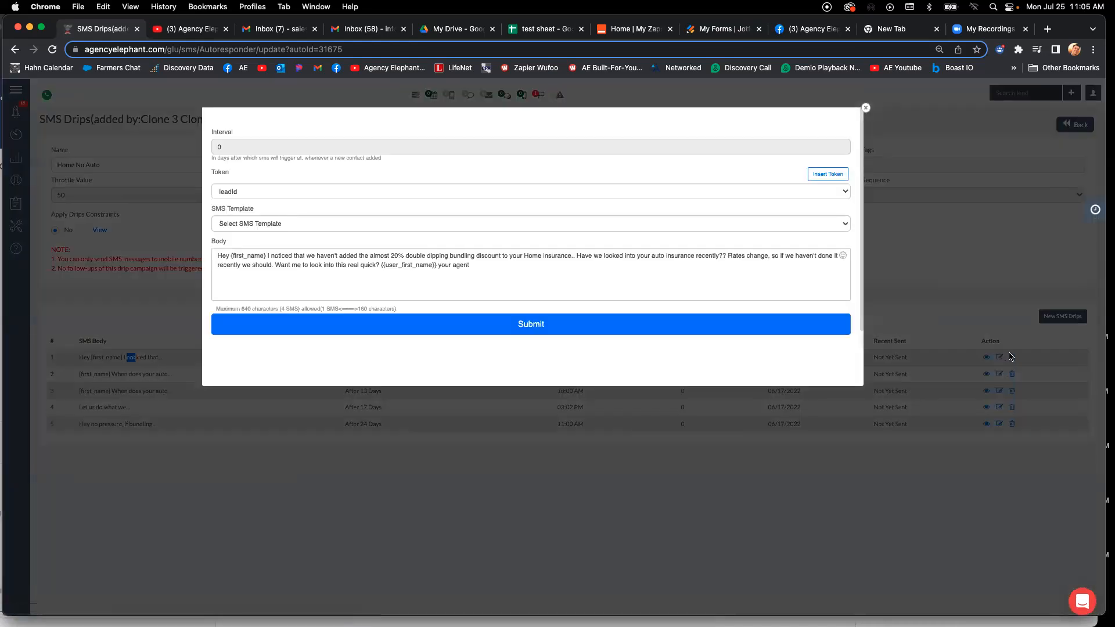
pyautogui.moveTo(238, 256); pyautogui.dragTo(254, 256)
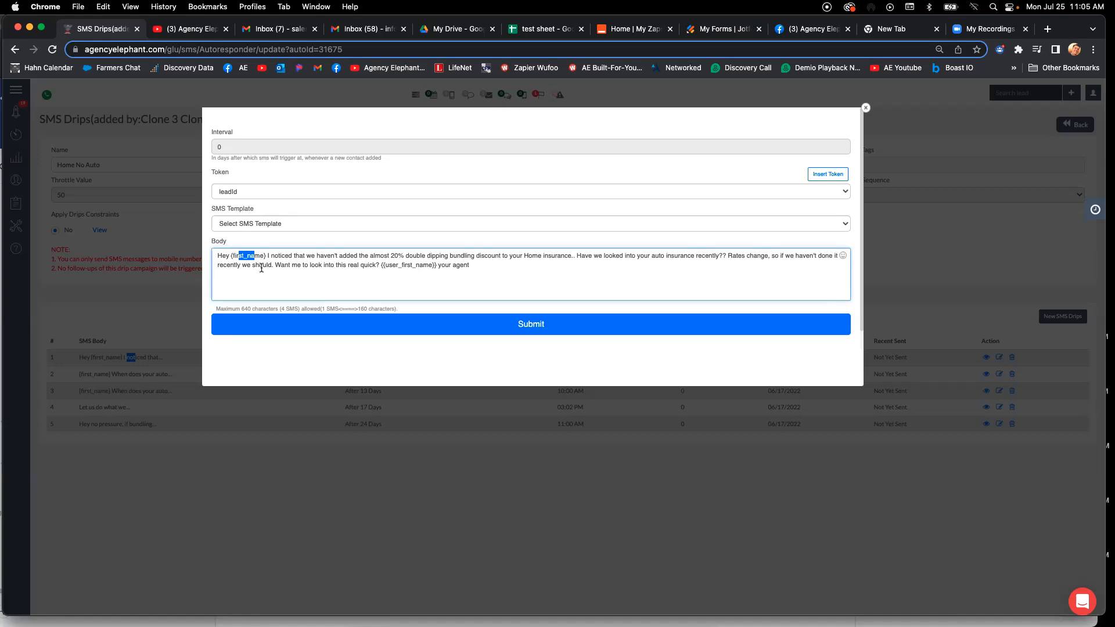
pyautogui.click(234, 261)
pyautogui.moveTo(276, 265); pyautogui.dragTo(429, 265)
pyautogui.click(866, 109)
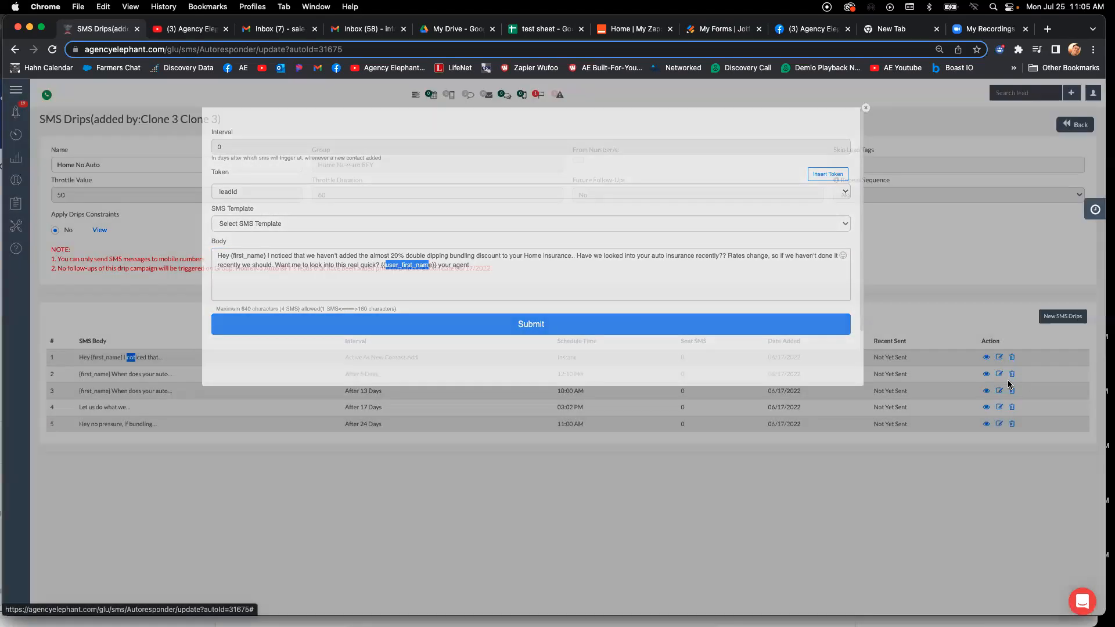
# - Read the second Home No Auto SMS message in full and return to the SMS drips list
pyautogui.click(986, 374)
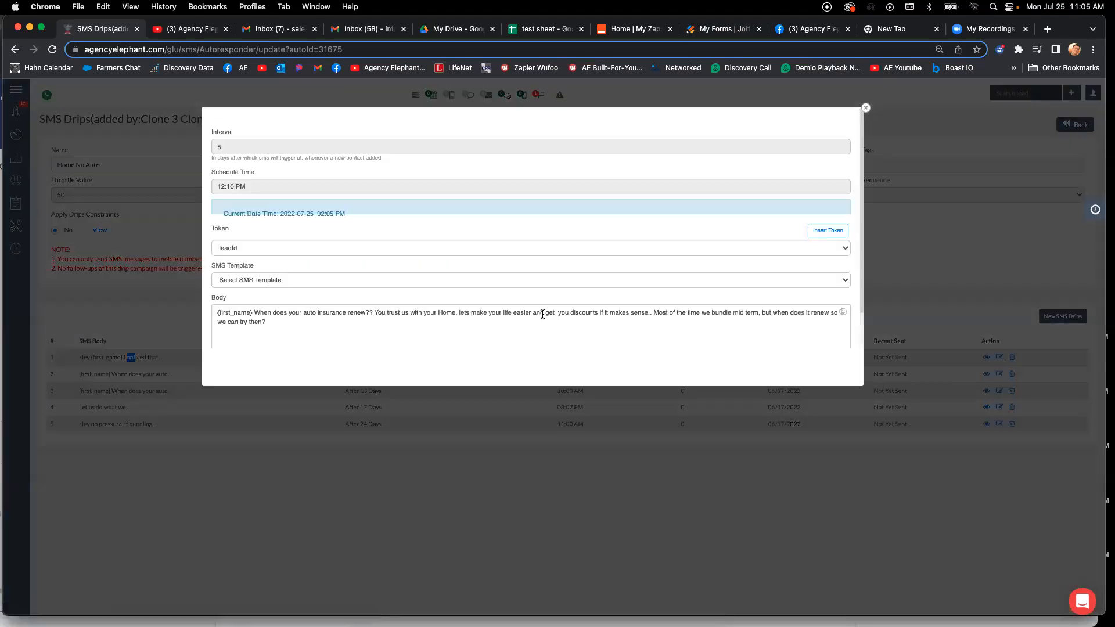
pyautogui.scroll(-2, 523, 314)
pyautogui.click(508, 340)
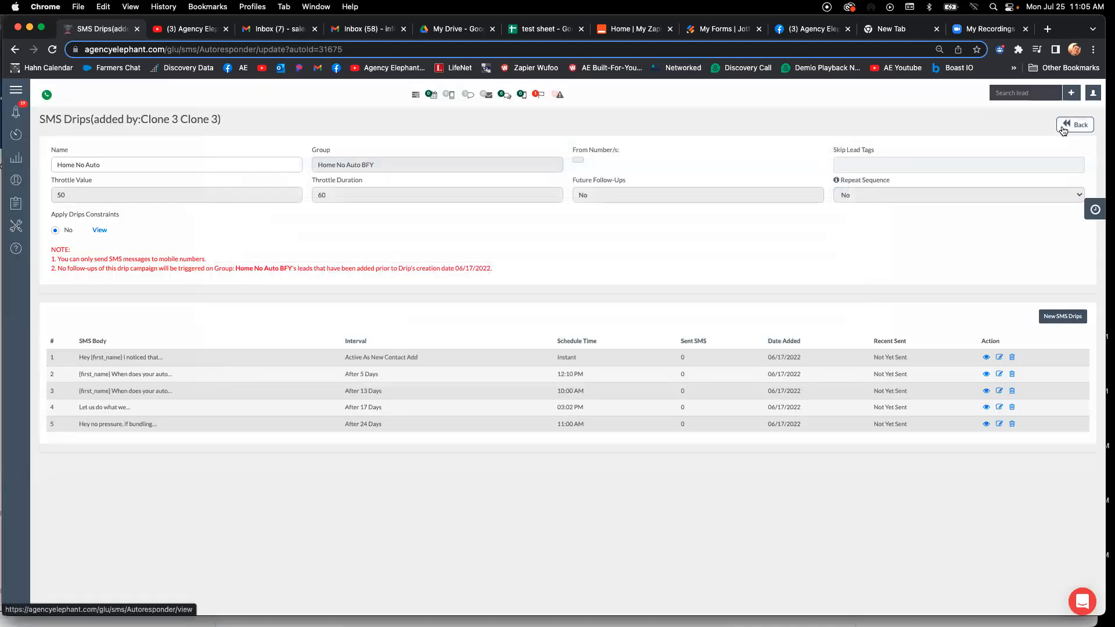
pyautogui.click(1063, 129)
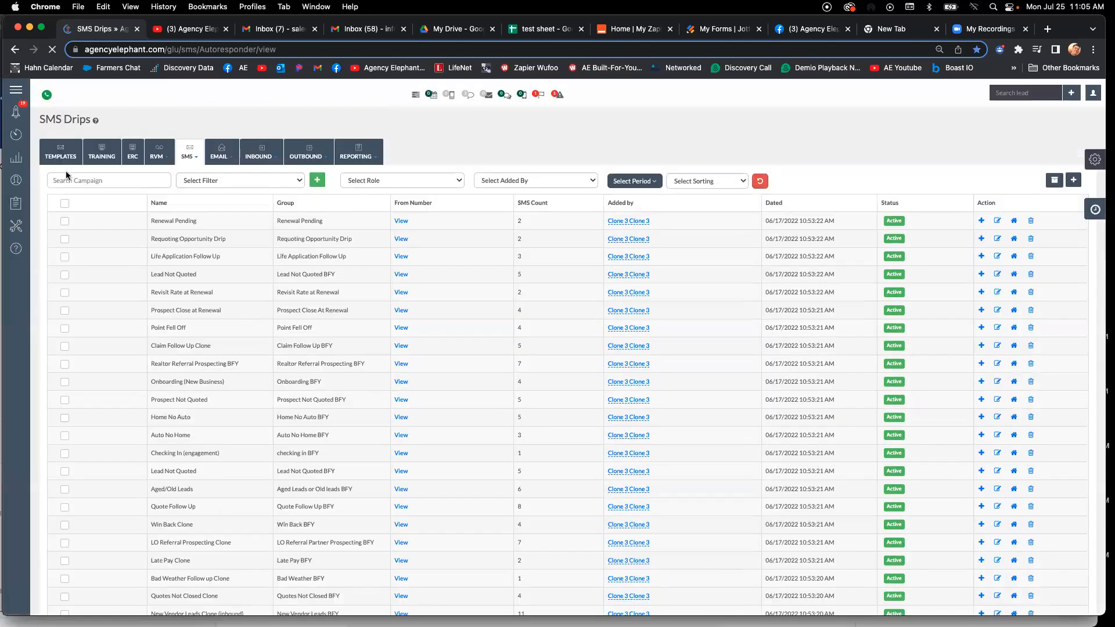
# - Search the SMS drips for "home", review the Auto No Home campaign's messages, and return to the list
pyautogui.click(67, 185)
pyautogui.write('Home')
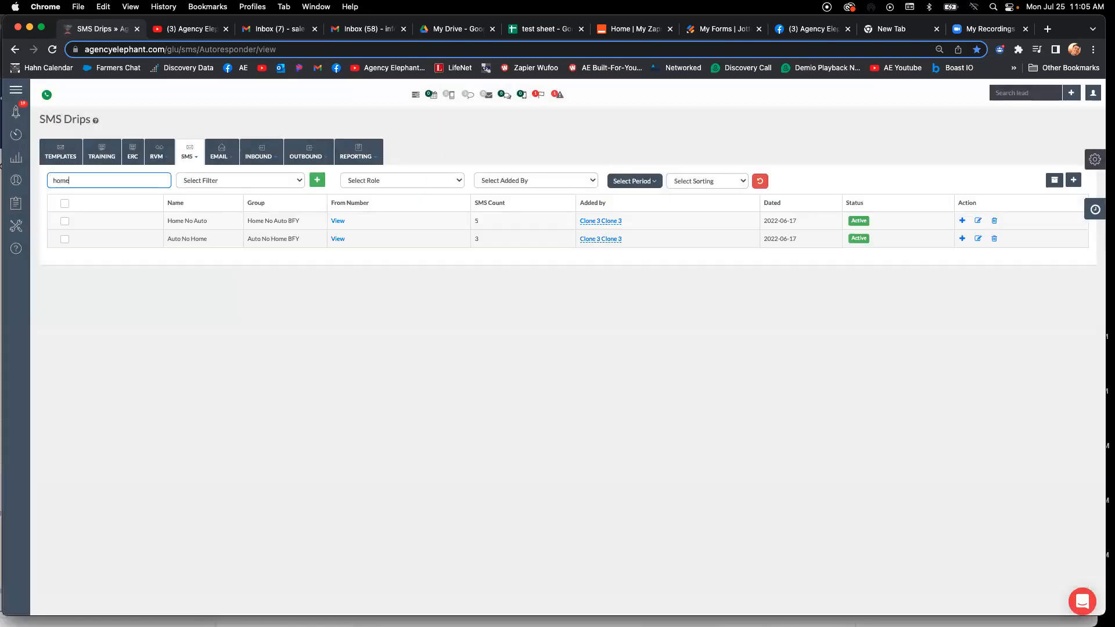
pyautogui.click(963, 238)
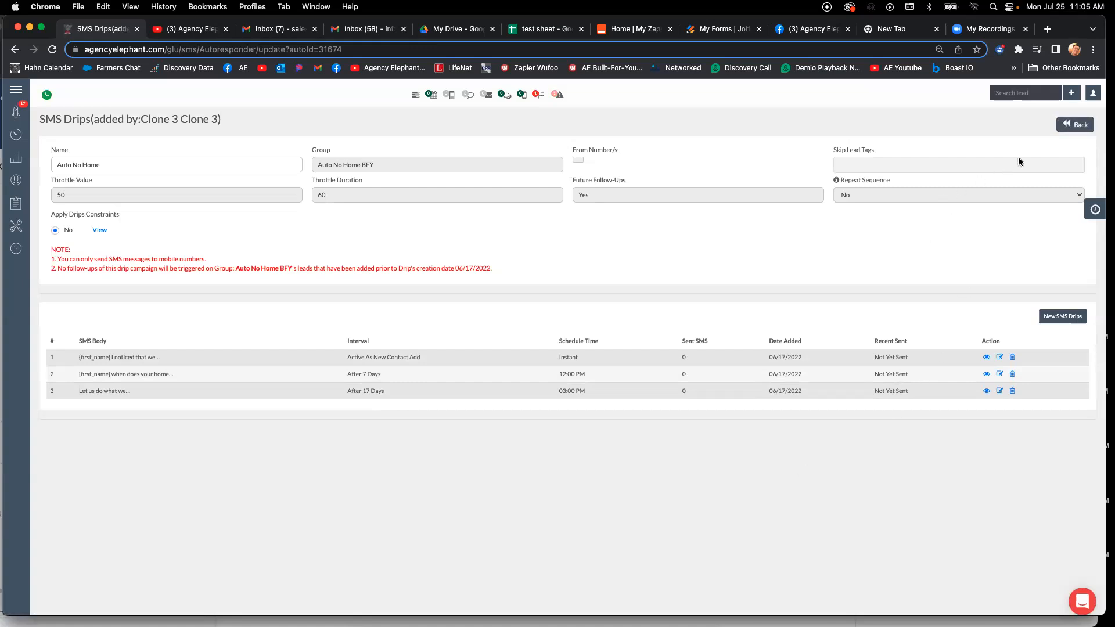
pyautogui.click(1078, 126)
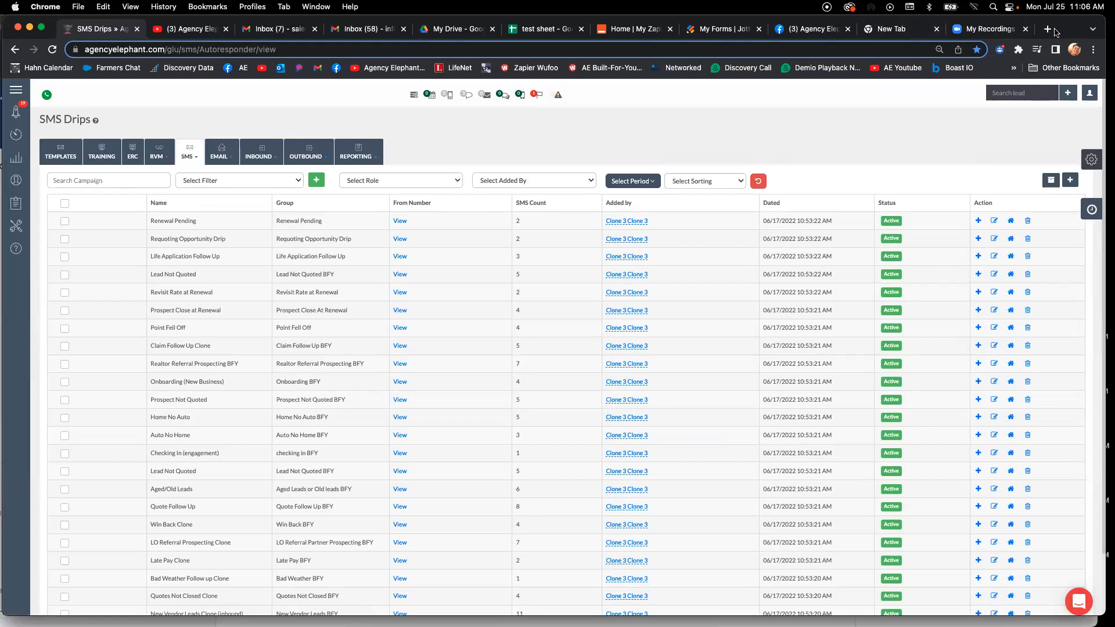
# - Switch to the Google Sheets file "test sheet", enter the contact's full name in A2 and clear the last name in B2
pyautogui.moveTo(1064, 28); pyautogui.dragTo(1067, 28)
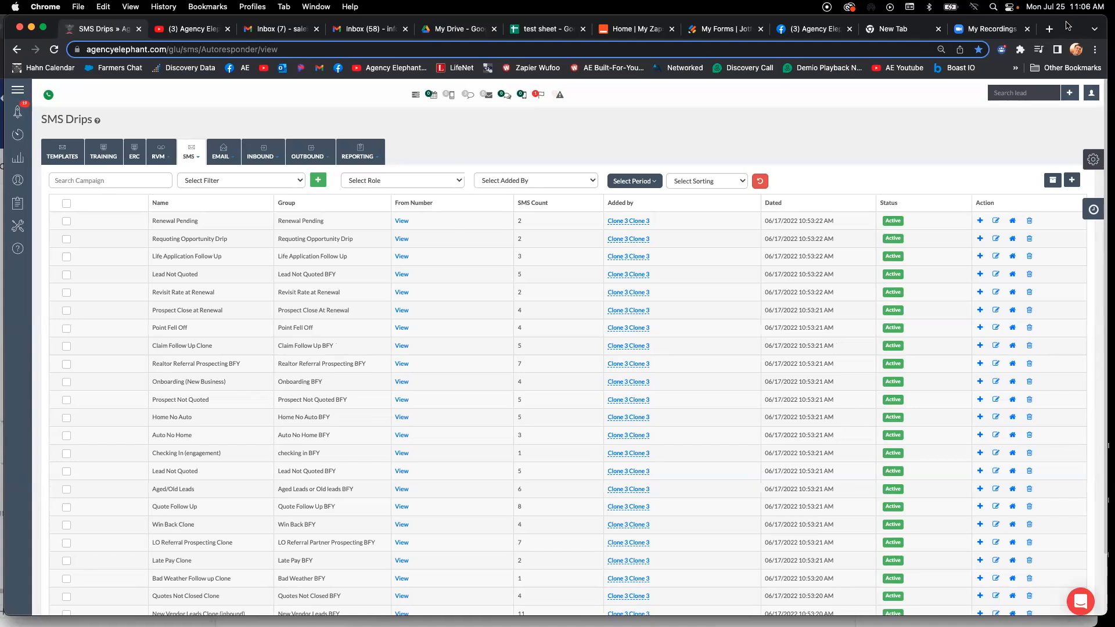
pyautogui.click(548, 30)
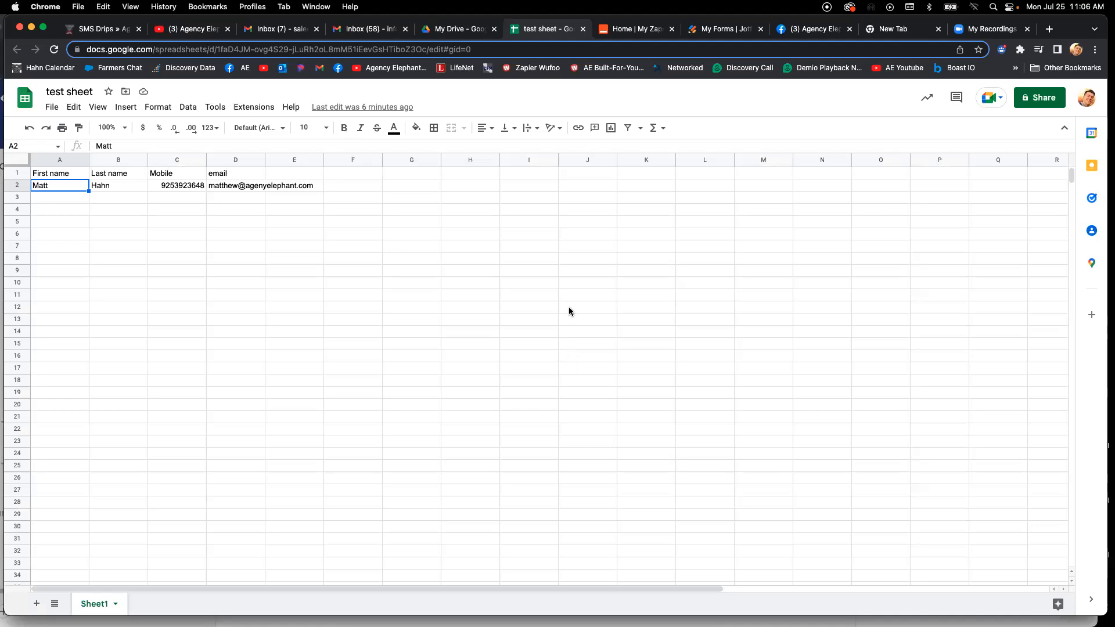
pyautogui.click(51, 232)
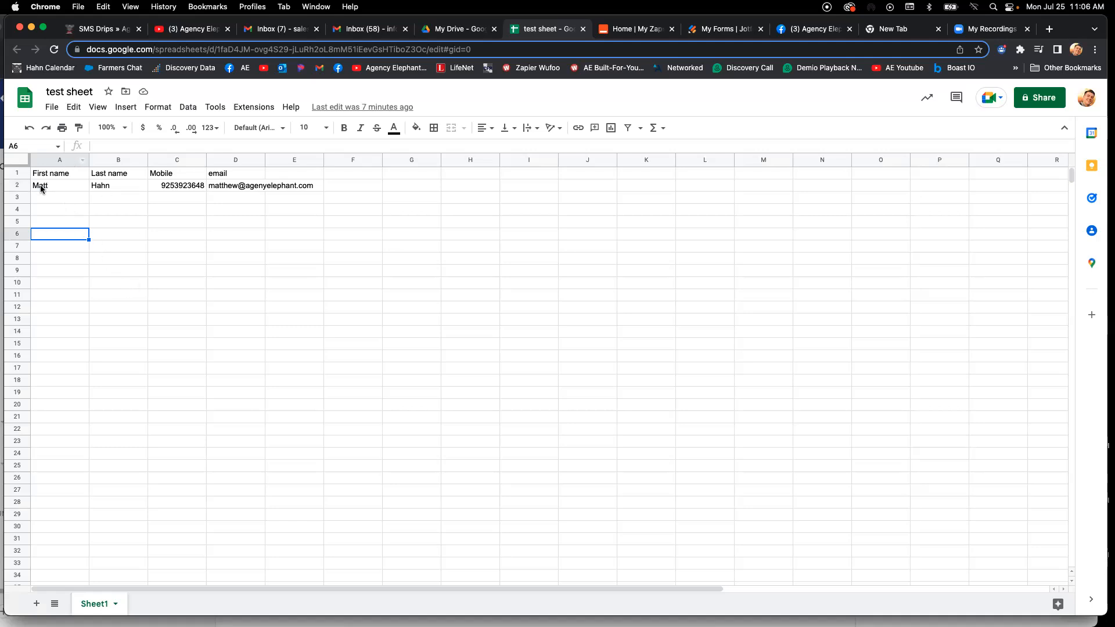
pyautogui.doubleClick(72, 184)
pyautogui.write('hahn')
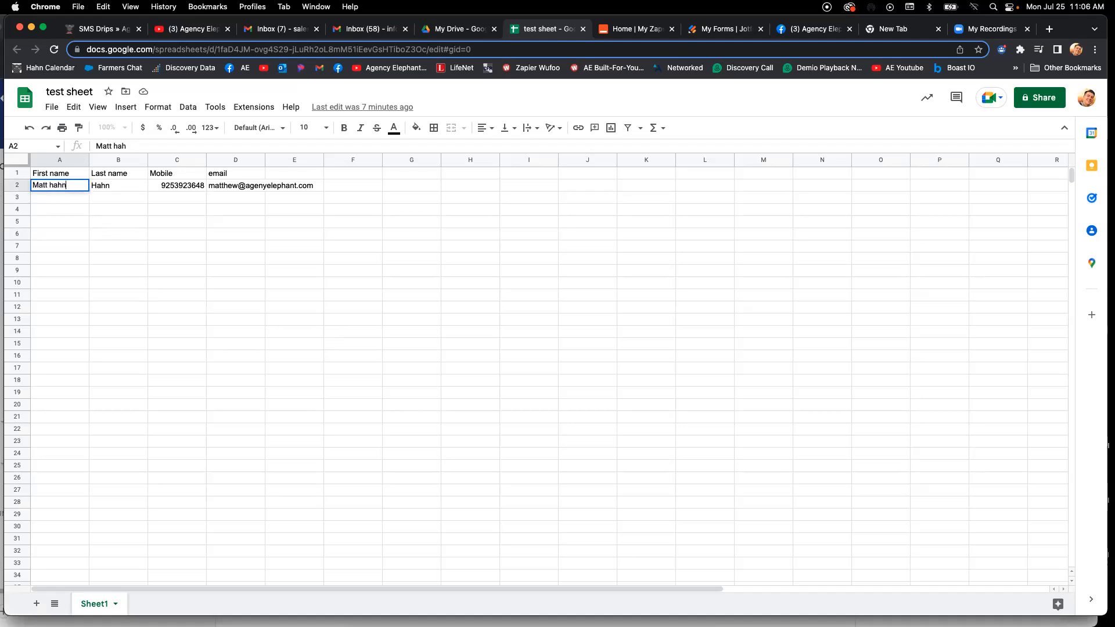
pyautogui.press('Tab')
pyautogui.press('Delete')
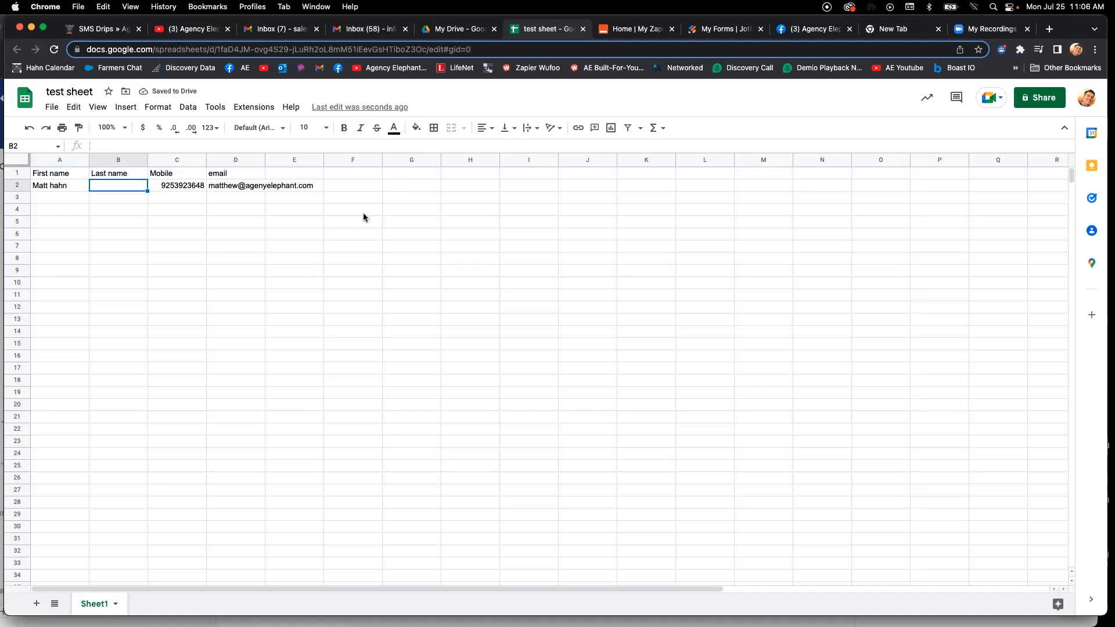
pyautogui.doubleClick(53, 187)
pyautogui.doubleClick(56, 186)
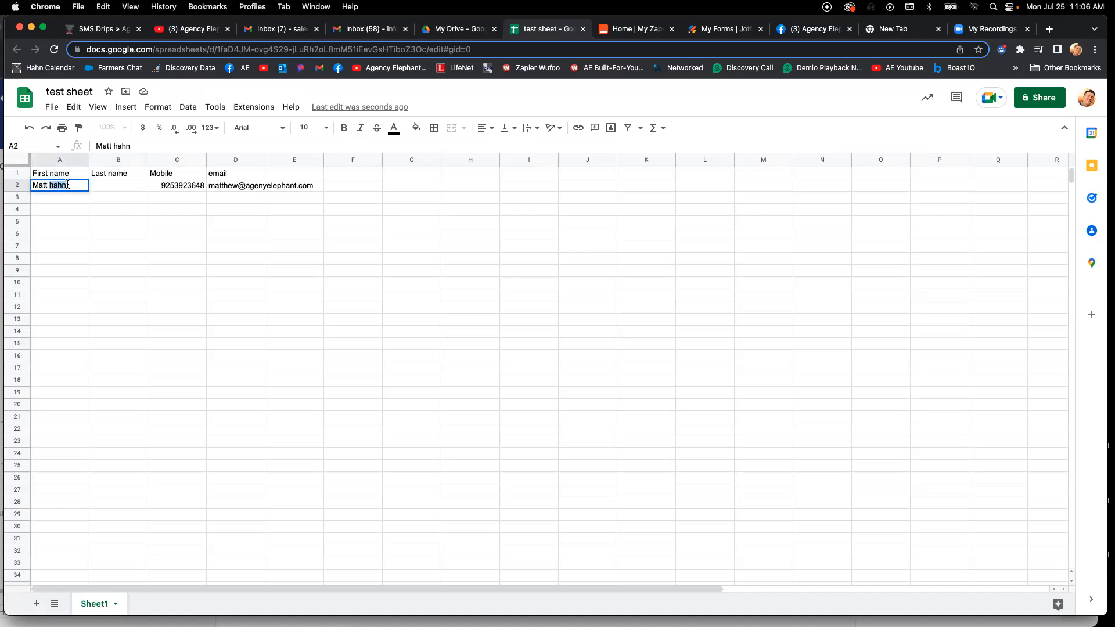
pyautogui.press('Tab')
pyautogui.rightClick(99, 160)
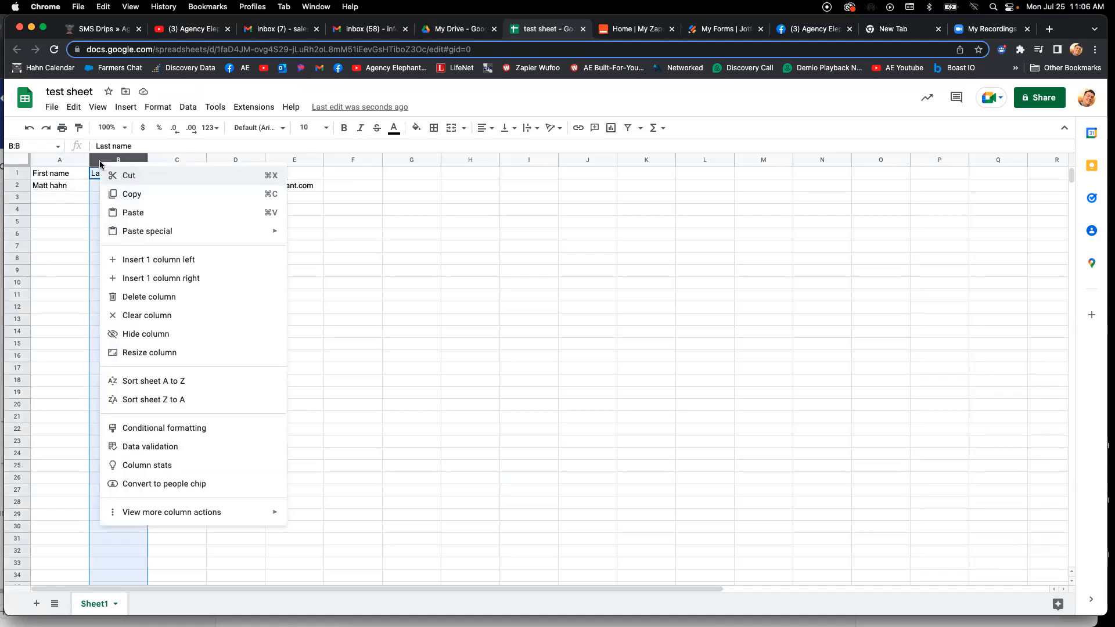
# - Copy the full name in A2 into cells A3 through A21
pyautogui.click(56, 186)
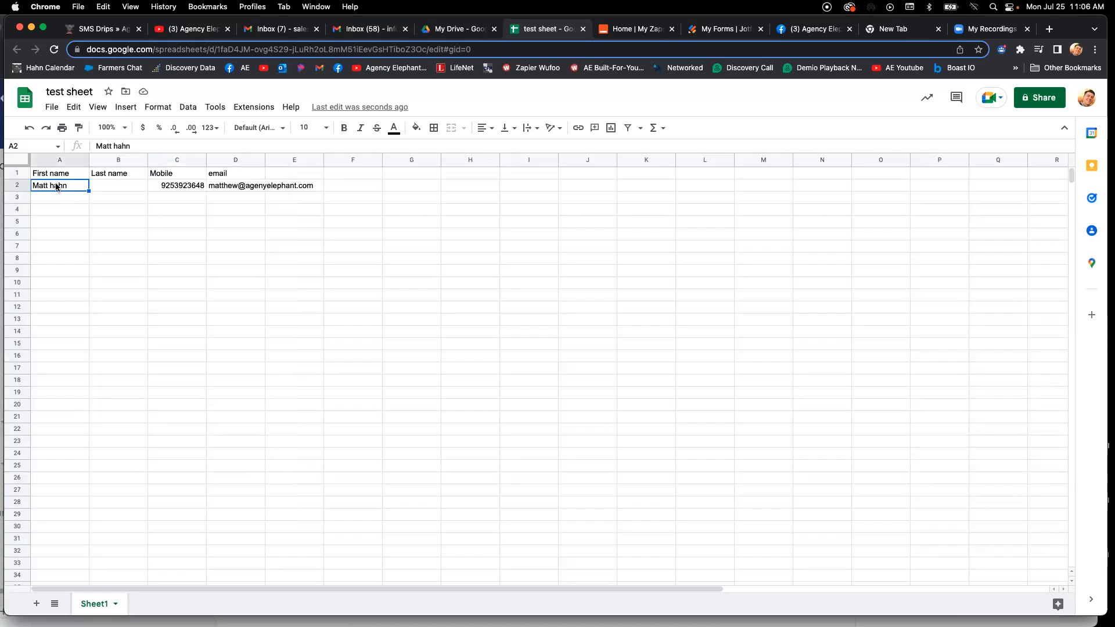
pyautogui.press('super+c')
pyautogui.press('Down')
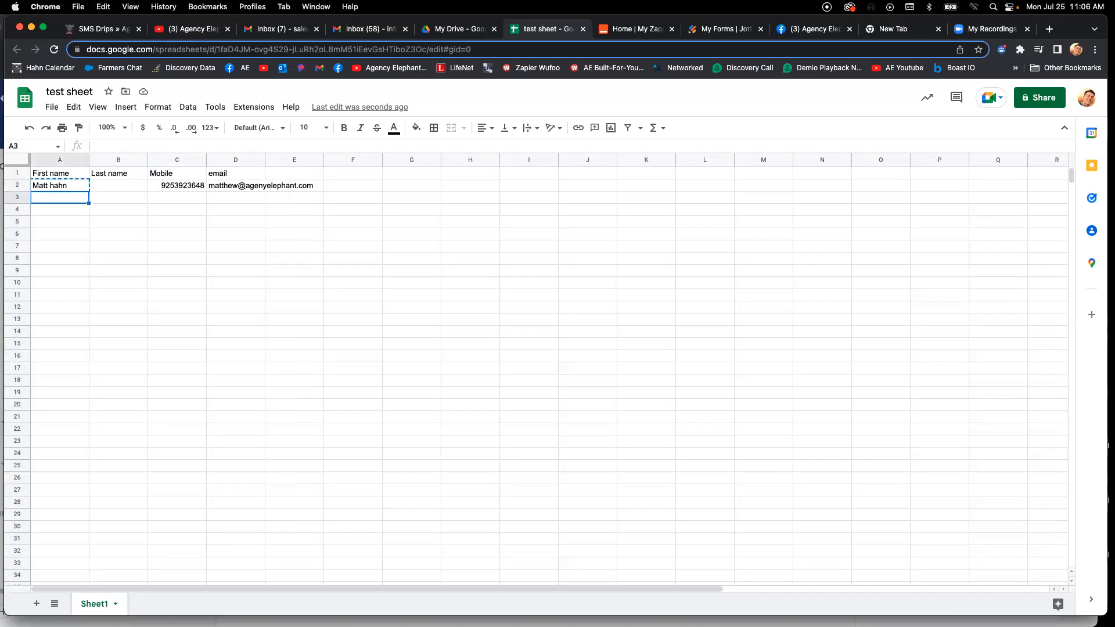
pyautogui.hotkey('shift', 'Down')
pyautogui.hotkey('shift', 'Down')
pyautogui.hotkey('shift', 'Down')
pyautogui.hotkey('shift', 'Down')
pyautogui.hotkey('shift', 'Down')
pyautogui.hotkey('shift', 'Down')
pyautogui.hotkey('shift', 'Down')
pyautogui.hotkey('shift', 'Down')
pyautogui.hotkey('shift', 'Down')
pyautogui.hotkey('shift', 'Down')
pyautogui.hotkey('shift', 'Down')
pyautogui.hotkey('shift', 'Down')
pyautogui.hotkey('shift', 'Down')
pyautogui.hotkey('shift', 'Down')
pyautogui.hotkey('shift', 'Down')
pyautogui.hotkey('shift', 'Down')
pyautogui.hotkey('shift', 'Down')
pyautogui.hotkey('shift', 'Down')
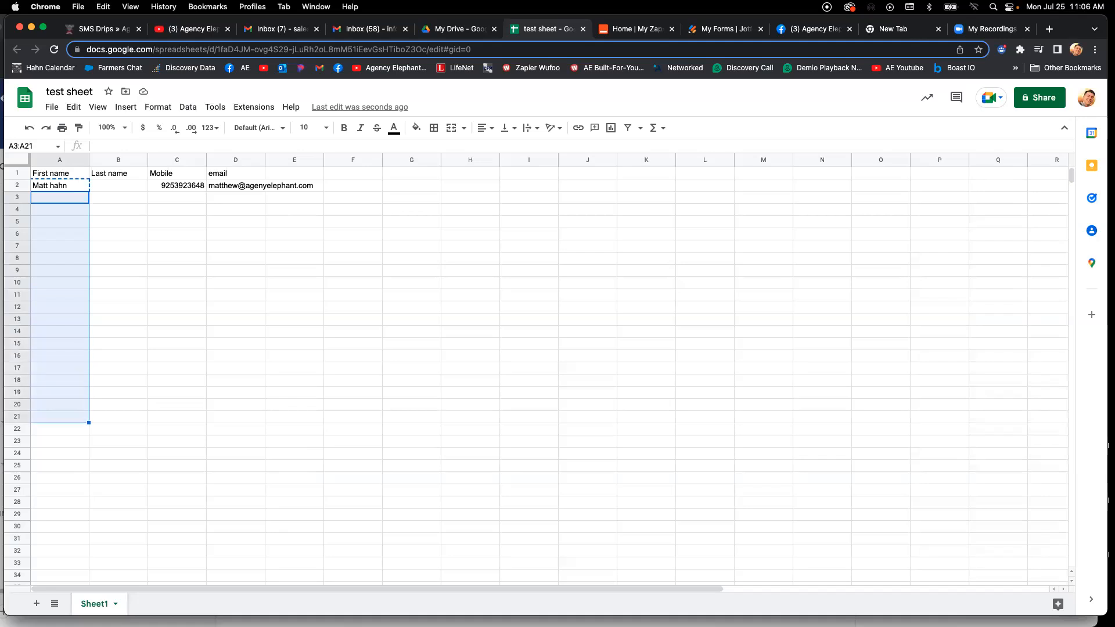
pyautogui.press('super+v')
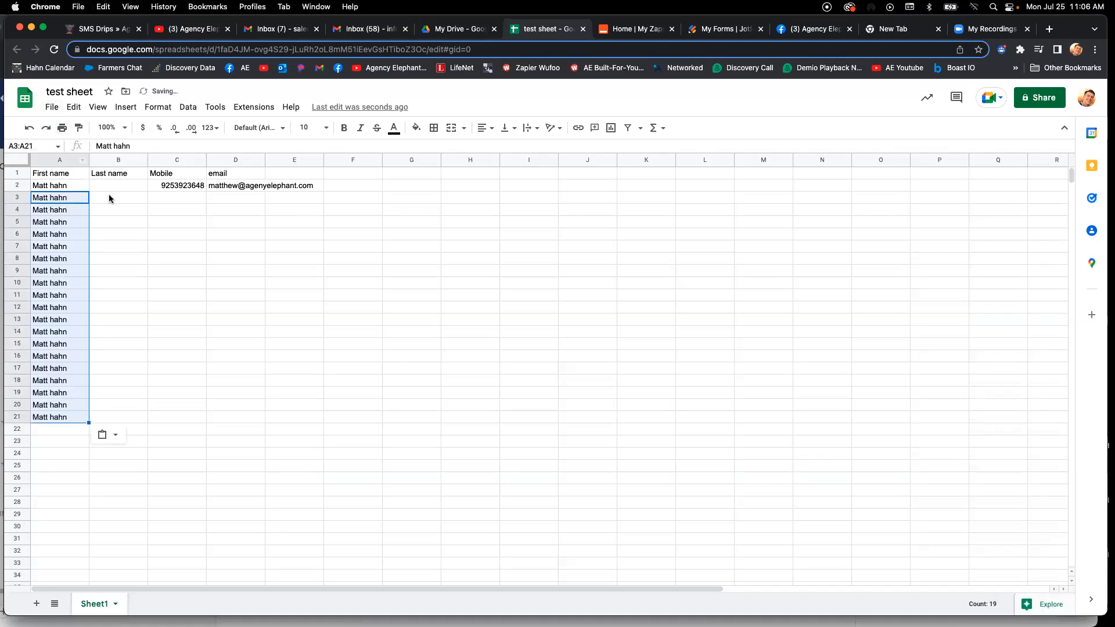
# - Change the header in A1 to "full name" and clear the header in B1
pyautogui.click(60, 177)
pyautogui.write('full name')
pyautogui.press('Tab')
pyautogui.press('BackSpace')
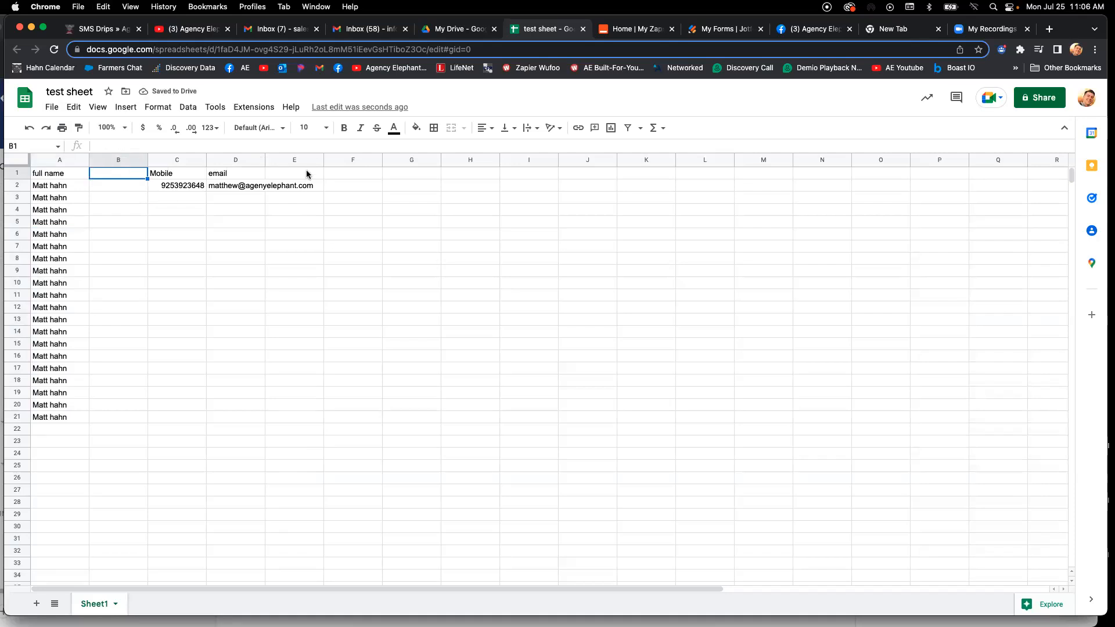
# - Insert three blank columns one at a time to the left of the empty column B
pyautogui.click(126, 158)
pyautogui.rightClick(126, 158)
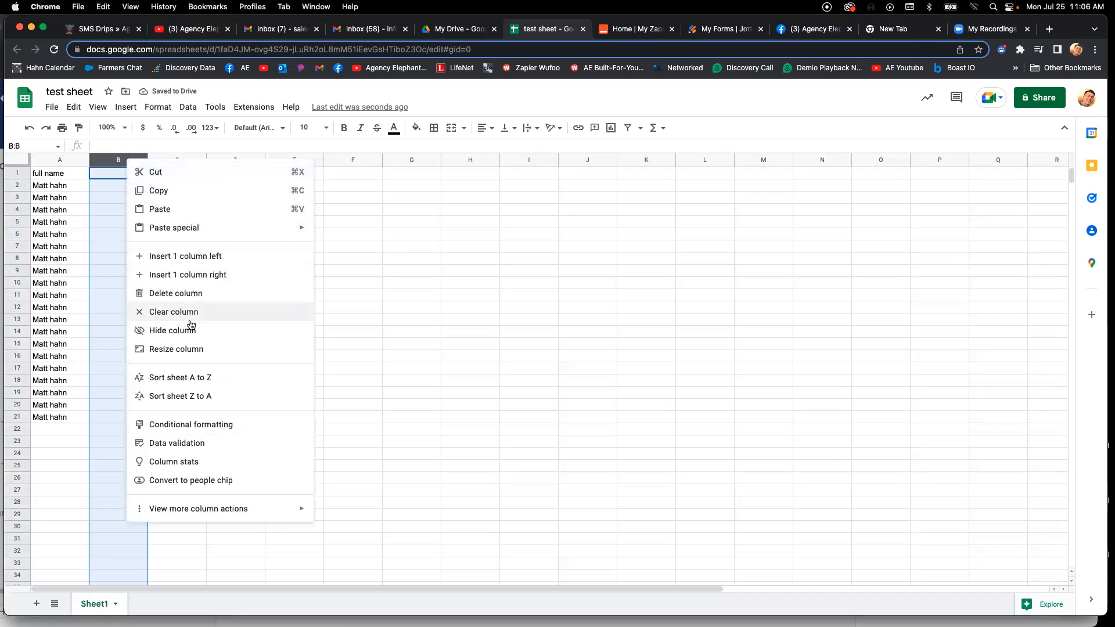
pyautogui.click(194, 262)
pyautogui.rightClick(123, 160)
pyautogui.click(155, 258)
pyautogui.rightClick(123, 160)
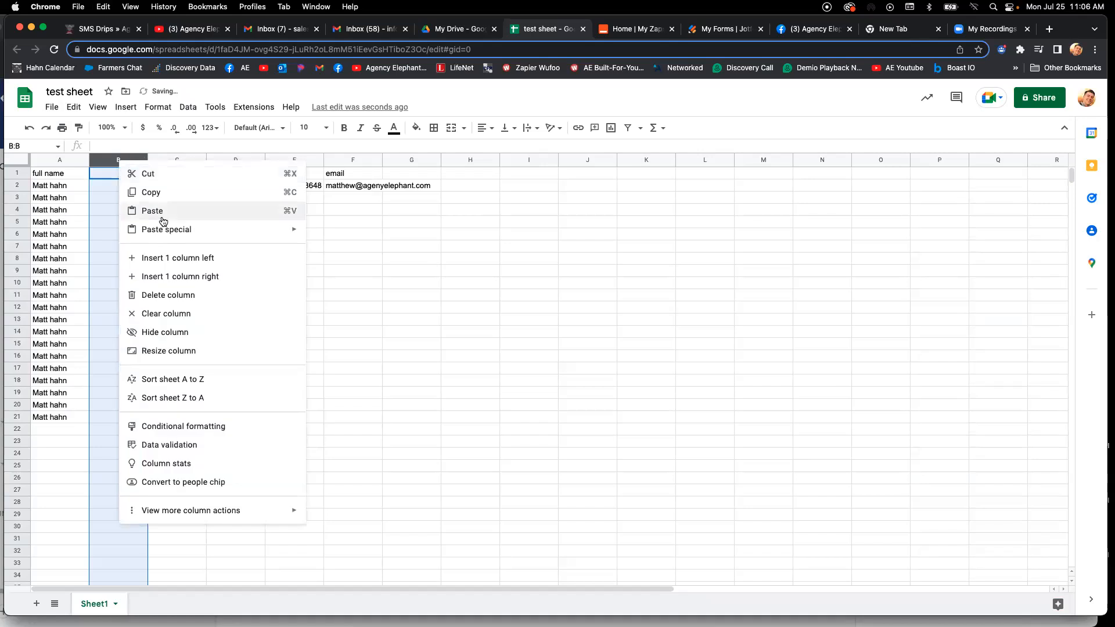
pyautogui.click(157, 258)
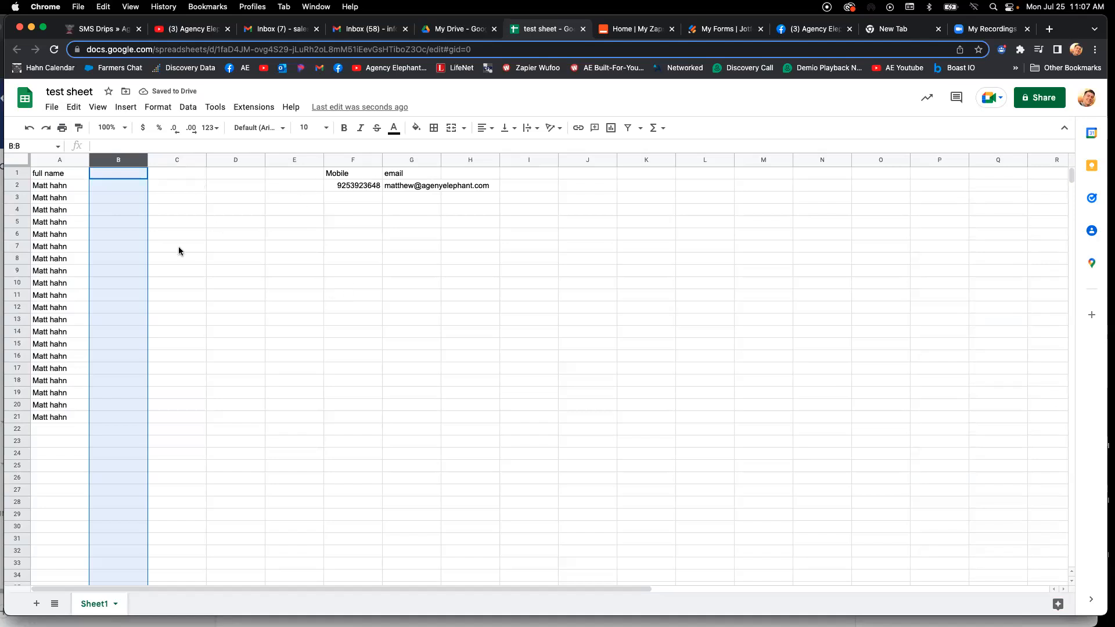
# - Split the full names in column A into separate columns, using Space as the separator
pyautogui.click(35, 159)
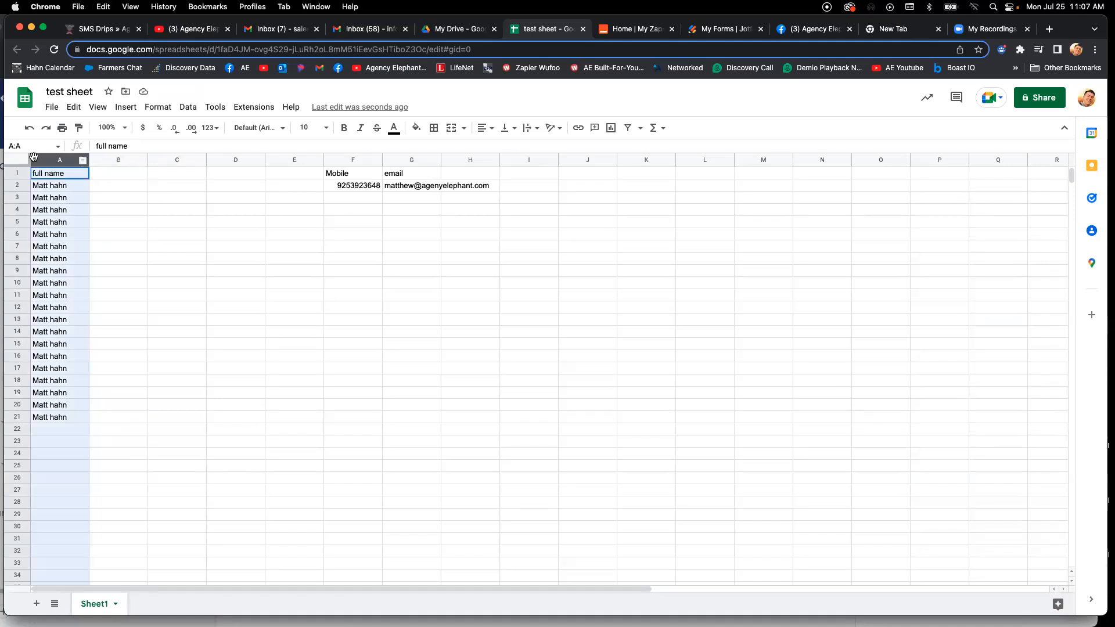
pyautogui.click(187, 107)
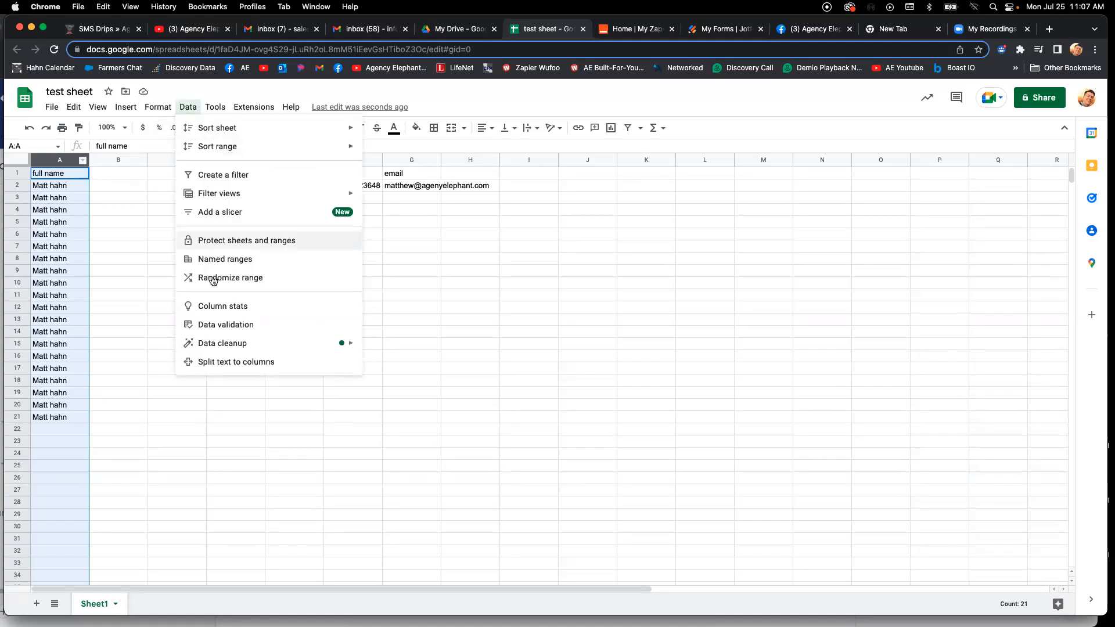
pyautogui.click(209, 361)
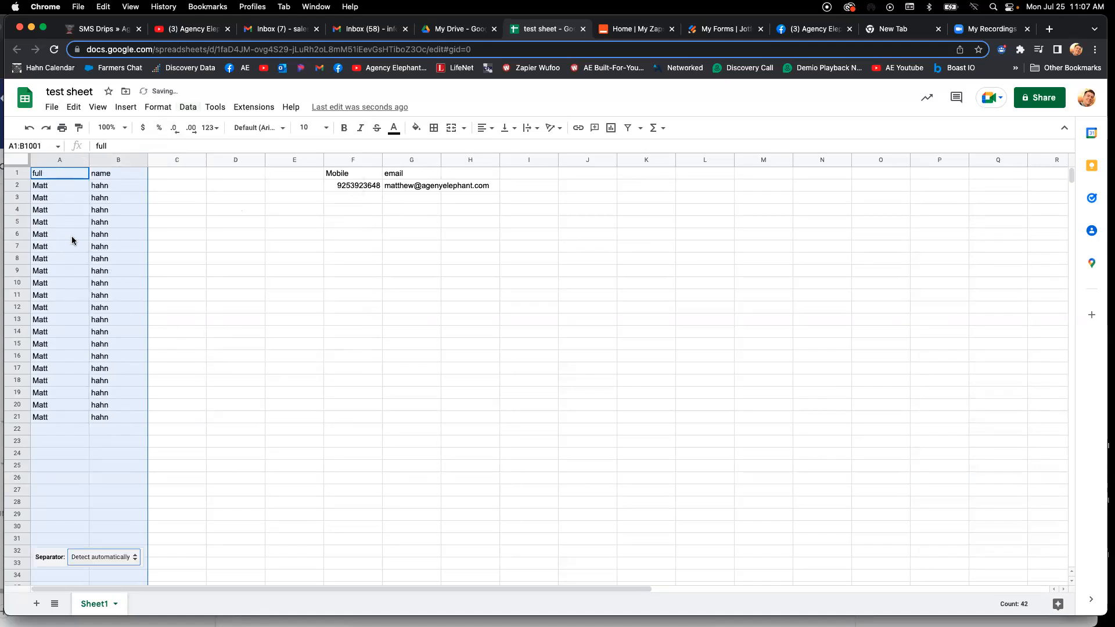
pyautogui.click(102, 557)
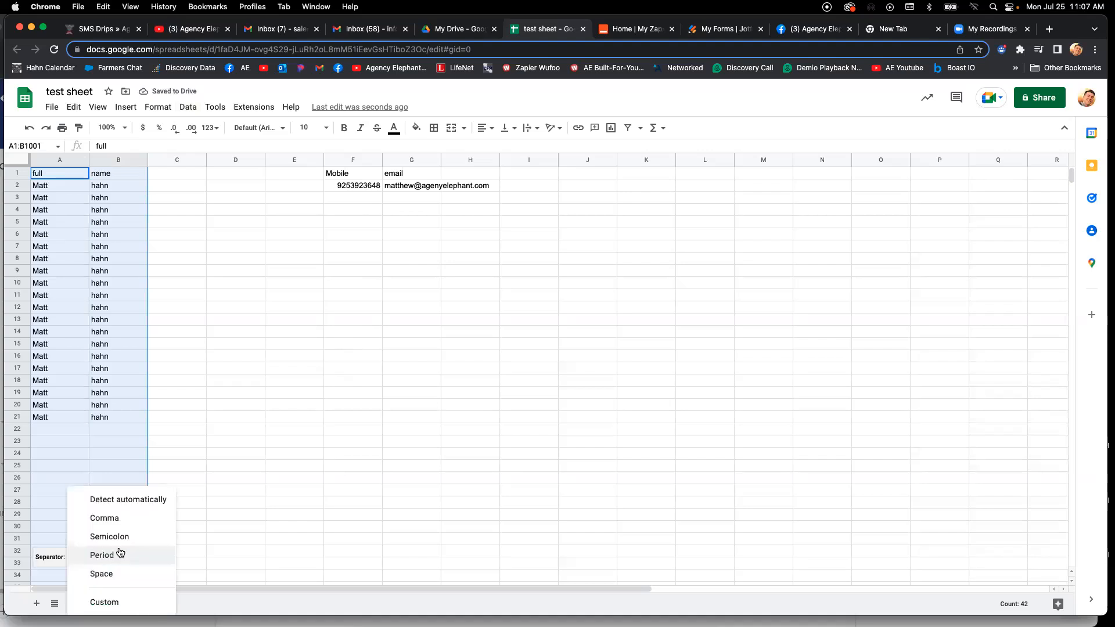
pyautogui.click(133, 576)
pyautogui.click(213, 328)
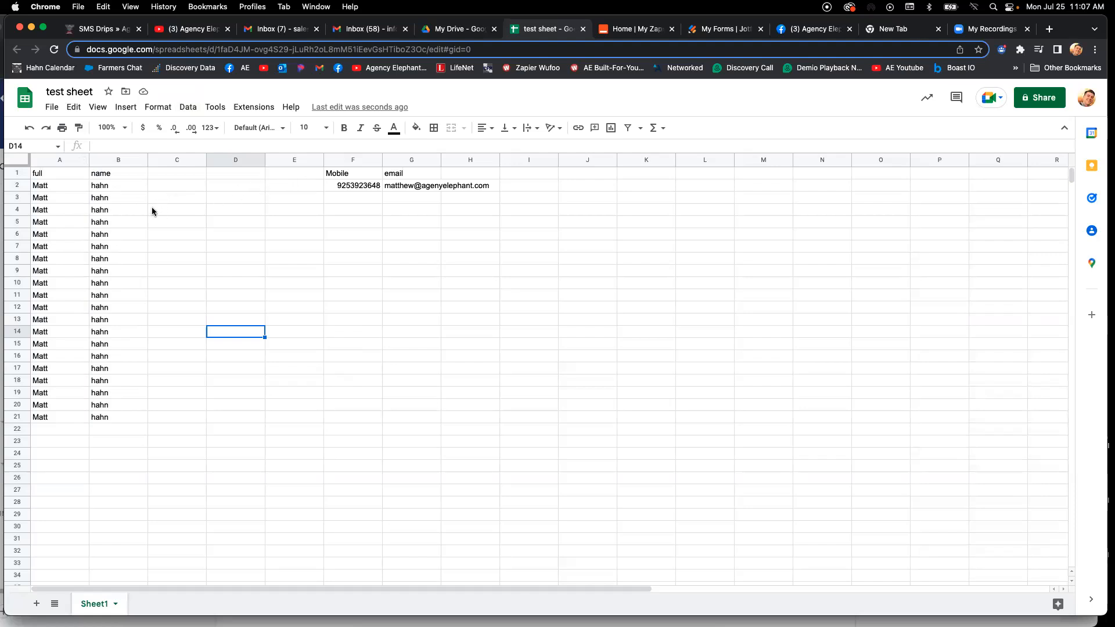
# - Re-enter the contact's first name in A2 and last name in B2 in all capital letters
pyautogui.click(101, 201)
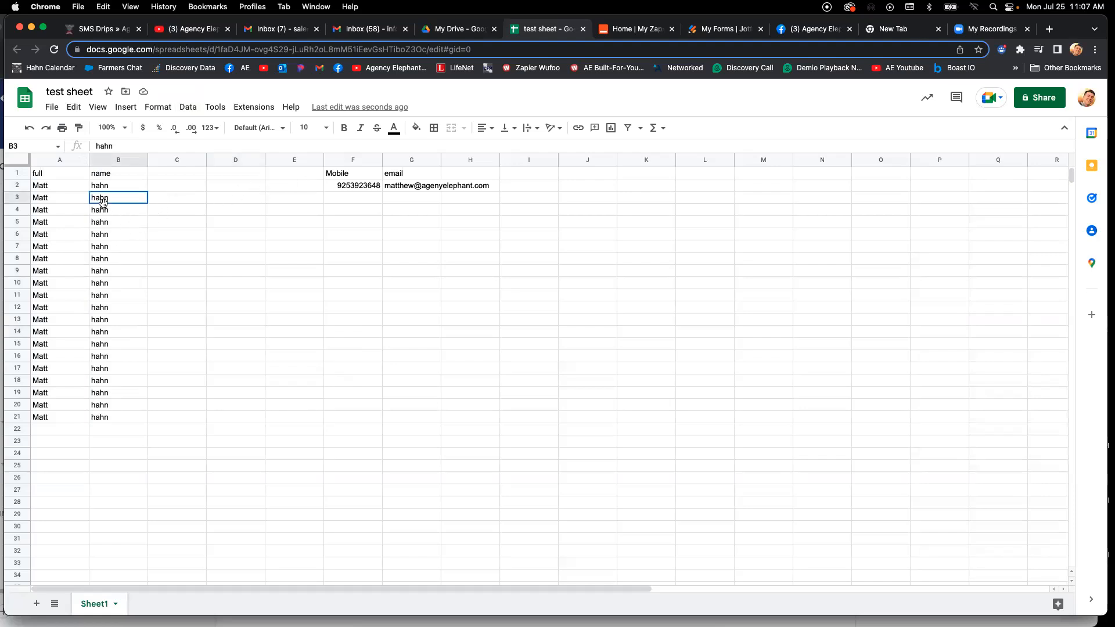
pyautogui.click(54, 186)
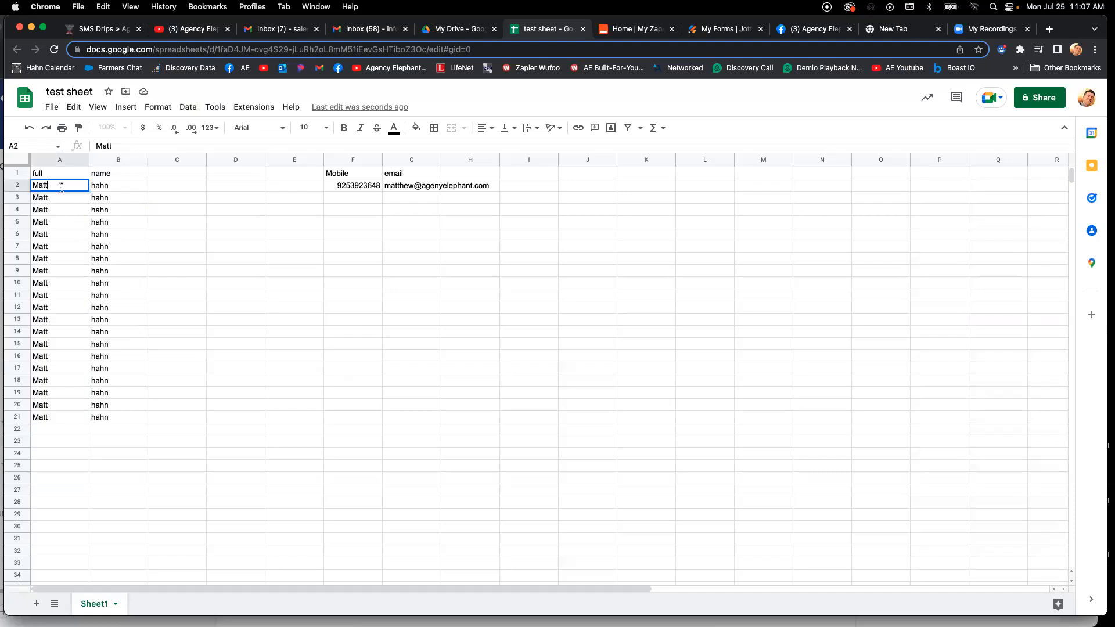
pyautogui.press('BackSpace')
pyautogui.press('BackSpace')
pyautogui.press('BackSpace')
pyautogui.press('Tab')
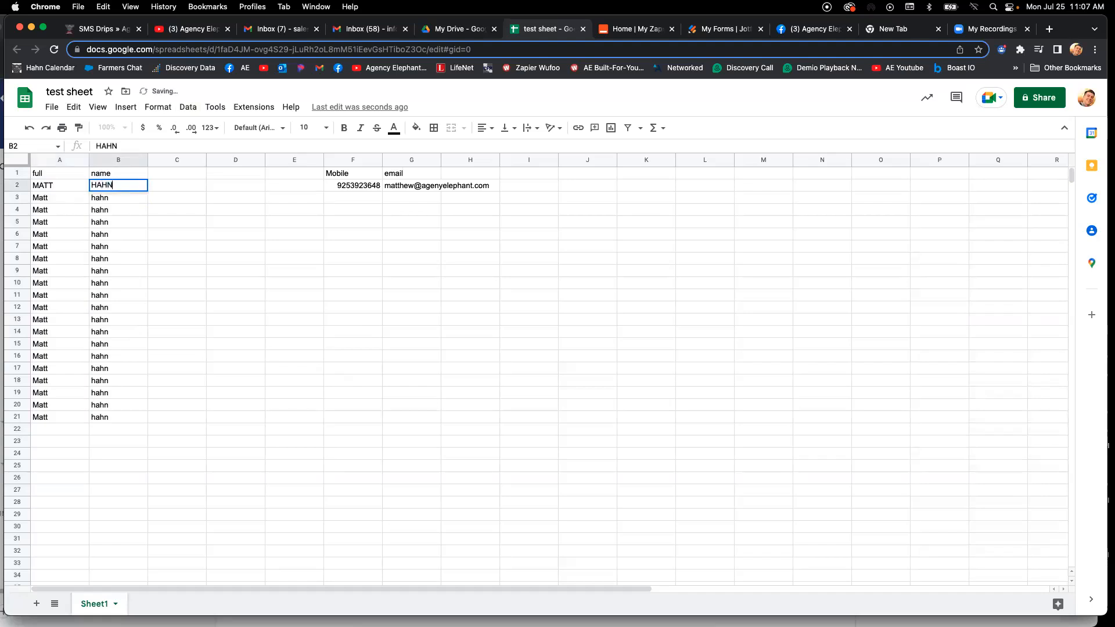
pyautogui.press('Tab')
# - Copy the all-caps first name in A2 down through A21
pyautogui.click(69, 184)
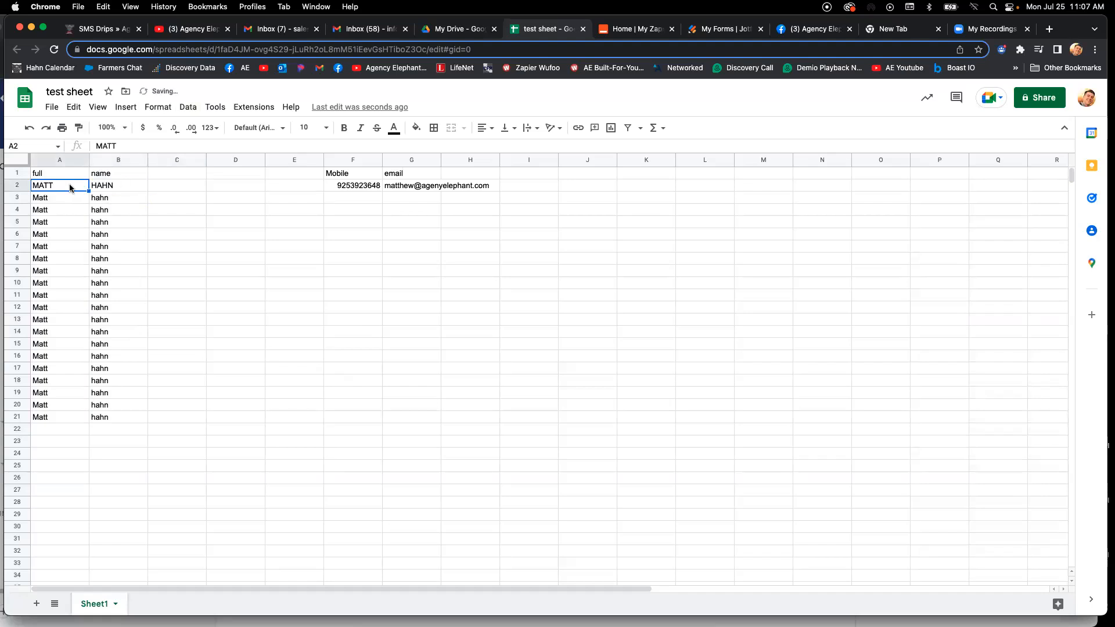
pyautogui.press('super+c')
pyautogui.hotkey('shift', 'Down')
pyautogui.hotkey('shift', 'Down')
pyautogui.hotkey('shift', 'Down')
pyautogui.hotkey('shift', 'Down')
pyautogui.hotkey('shift', 'Down')
pyautogui.hotkey('shift', 'Down')
pyautogui.hotkey('shift', 'Down')
pyautogui.hotkey('shift', 'Down')
pyautogui.hotkey('shift', 'Down')
pyautogui.hotkey('shift', 'Down')
pyautogui.hotkey('shift', 'Down')
pyautogui.hotkey('shift', 'Down')
pyautogui.hotkey('shift', 'Down')
pyautogui.hotkey('shift', 'Down')
pyautogui.hotkey('shift', 'Down')
pyautogui.hotkey('shift', 'Down')
pyautogui.hotkey('shift', 'Down')
pyautogui.hotkey('shift', 'Down')
pyautogui.hotkey('shift', 'Down')
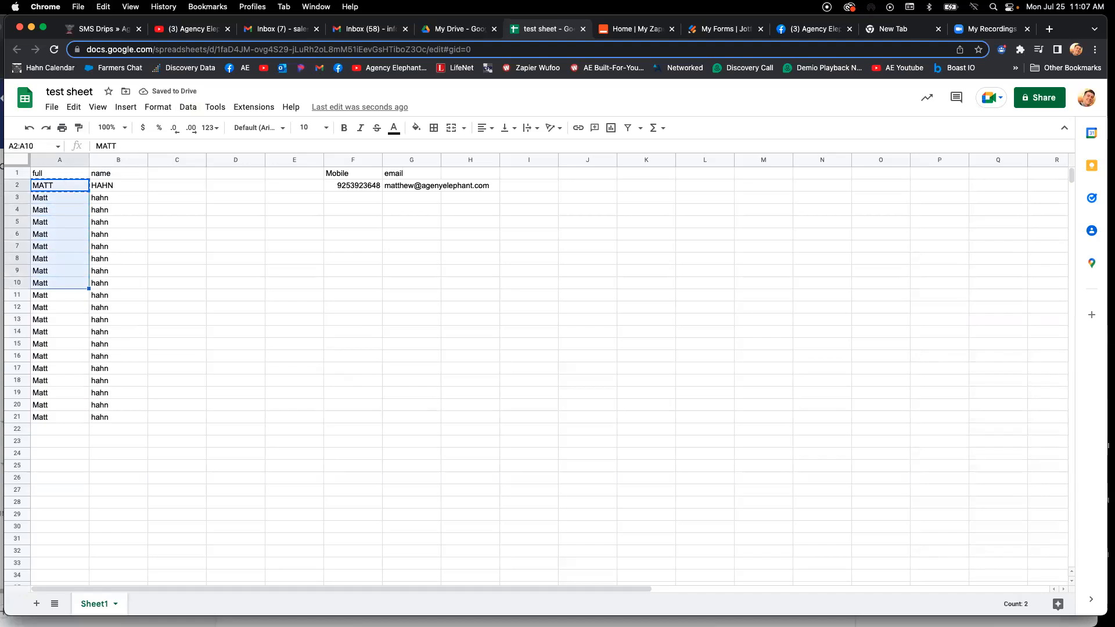
pyautogui.press('super+v')
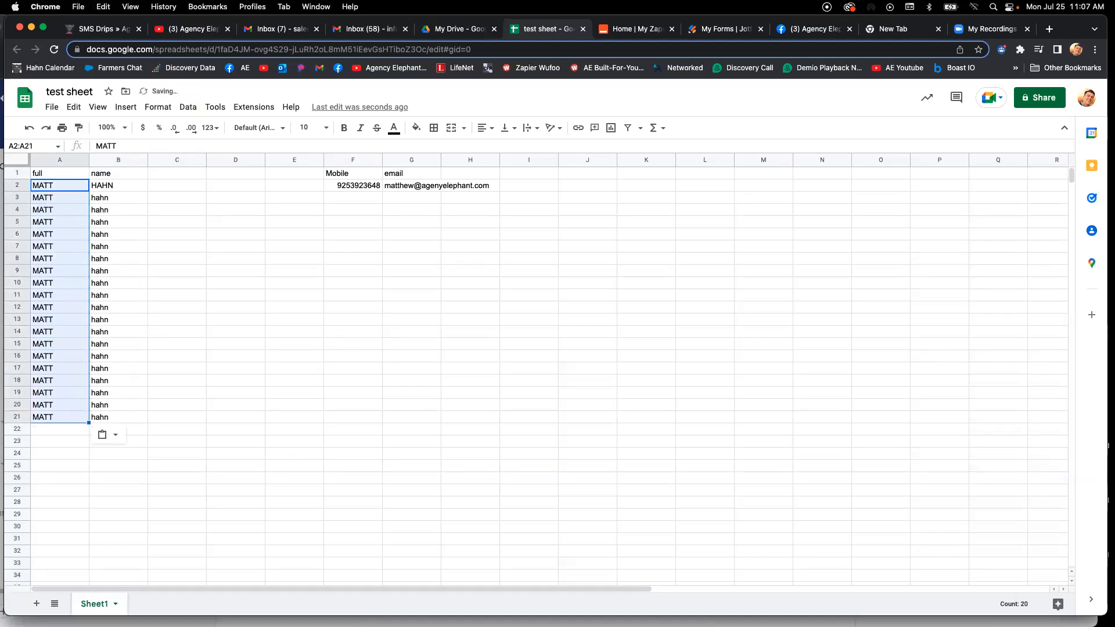
# - Copy the all-caps last name in B2 down through B21
pyautogui.press('Right')
pyautogui.press('Down')
pyautogui.press('Down')
pyautogui.press('Down')
pyautogui.press('Down')
pyautogui.press('Down')
pyautogui.press('Down')
pyautogui.press('Down')
pyautogui.press('Down')
pyautogui.press('Down')
pyautogui.press('Down')
pyautogui.press('Up')
pyautogui.press('Up')
pyautogui.press('Up')
pyautogui.press('Up')
pyautogui.press('Up')
pyautogui.press('Up')
pyautogui.press('Up')
pyautogui.press('Up')
pyautogui.press('Up')
pyautogui.press('Up')
pyautogui.hotkey('shift', 'Down')
pyautogui.hotkey('shift', 'Down')
pyautogui.hotkey('shift', 'Down')
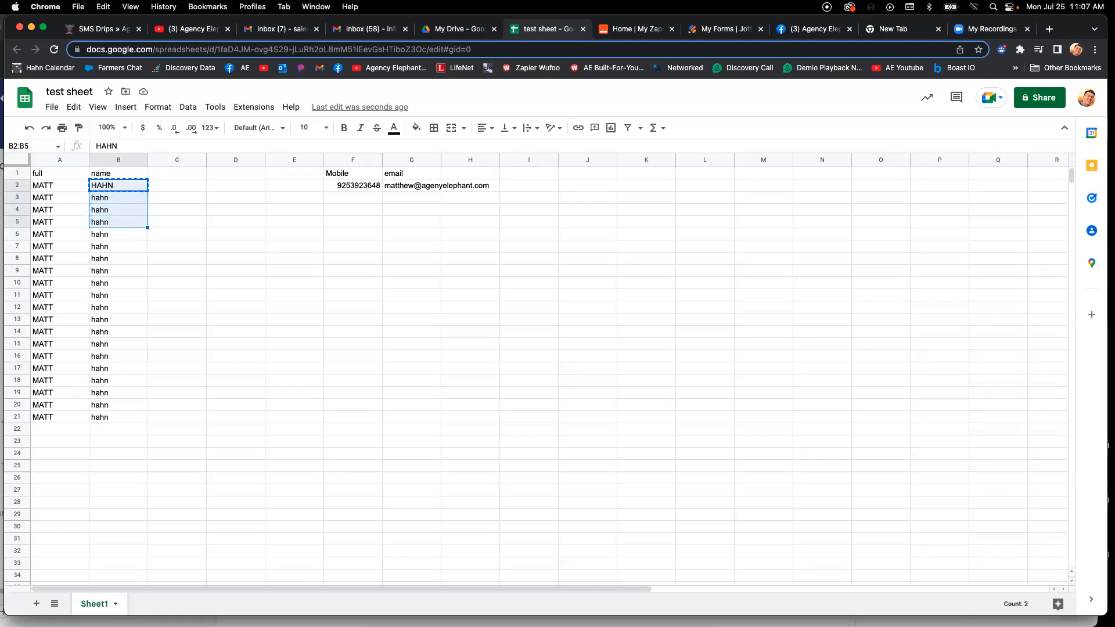
pyautogui.hotkey('shift', 'Down')
pyautogui.hotkey('shift', 'Down')
pyautogui.hotkey('shift', 'Down')
pyautogui.hotkey('shift', 'Down')
pyautogui.hotkey('shift', 'Down')
pyautogui.hotkey('shift', 'Down')
pyautogui.hotkey('shift', 'Up')
pyautogui.hotkey('shift', 'Up')
pyautogui.hotkey('shift', 'Up')
pyautogui.hotkey('shift', 'Down')
pyautogui.hotkey('shift', 'Down')
pyautogui.hotkey('shift', 'Down')
pyautogui.hotkey('shift', 'Down')
pyautogui.hotkey('shift', 'Down')
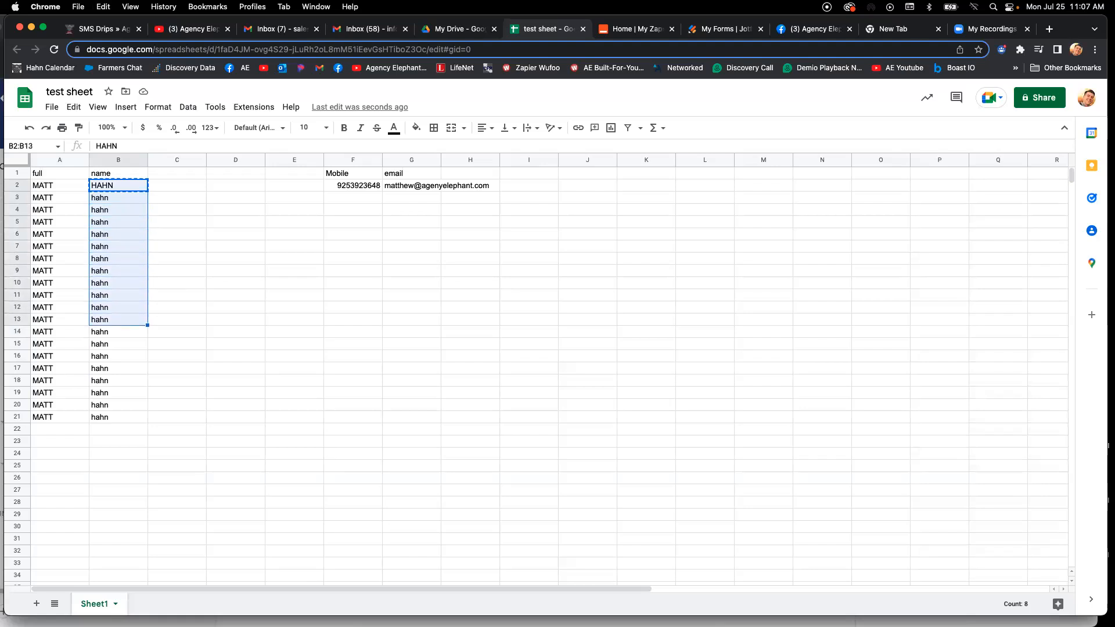
pyautogui.hotkey('shift', 'Down')
pyautogui.hotkey('shift', 'Down')
pyautogui.hotkey('shift', 'Down')
pyautogui.hotkey('shift', 'Down')
pyautogui.hotkey('shift', 'Down')
pyautogui.hotkey('shift', 'Down')
pyautogui.hotkey('shift', 'Down')
pyautogui.hotkey('shift', 'Down')
pyautogui.press('super+v')
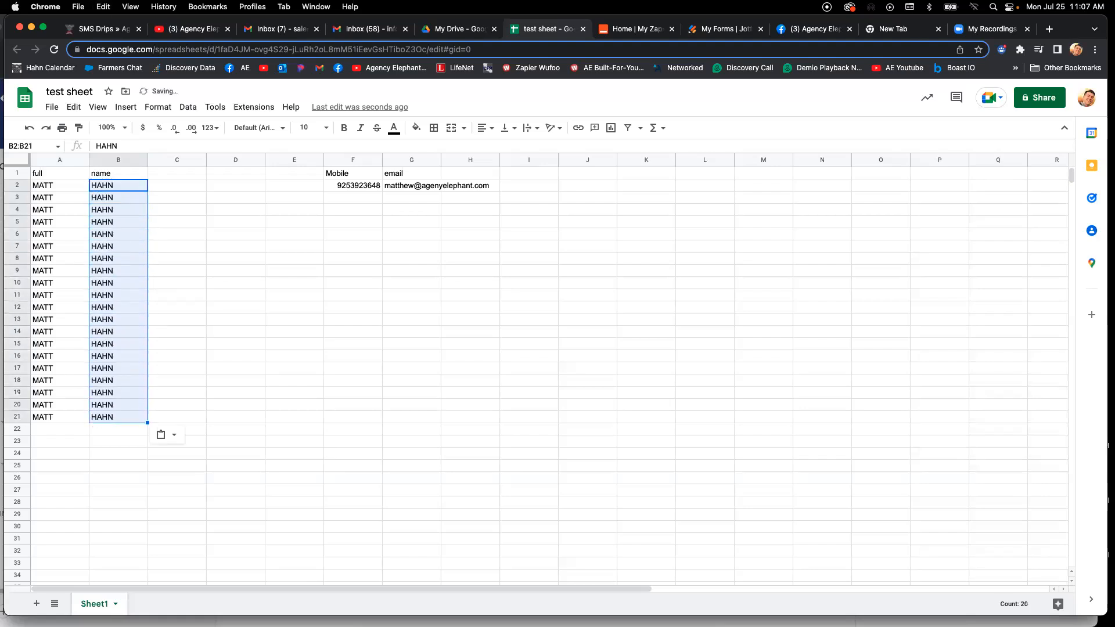
# - Insert a blank column between the first name and last name columns
pyautogui.click(109, 184)
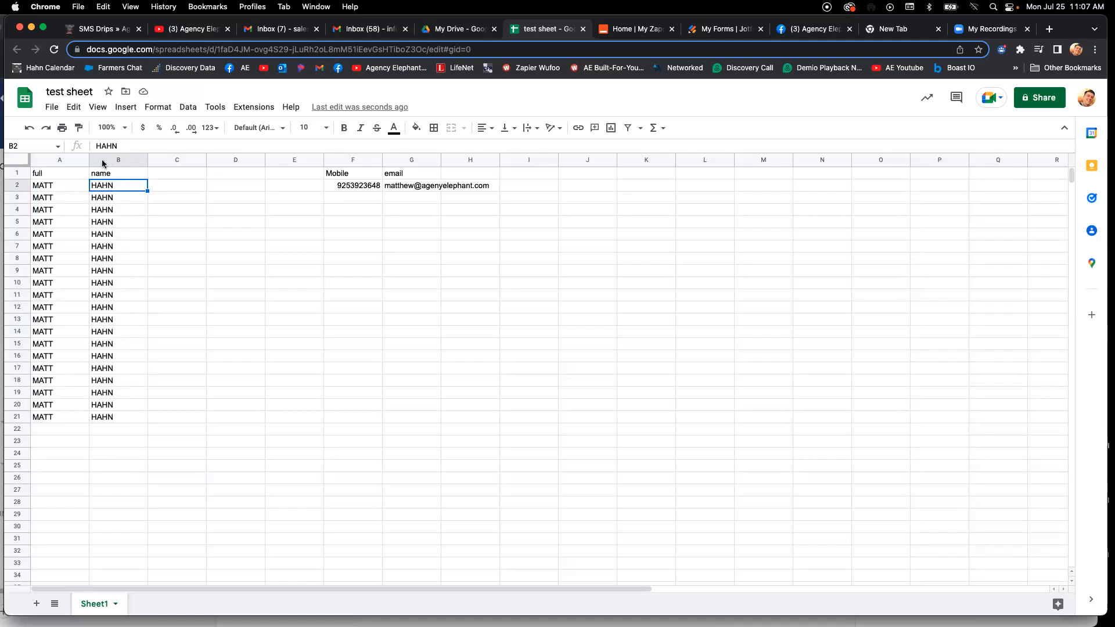
pyautogui.rightClick(105, 165)
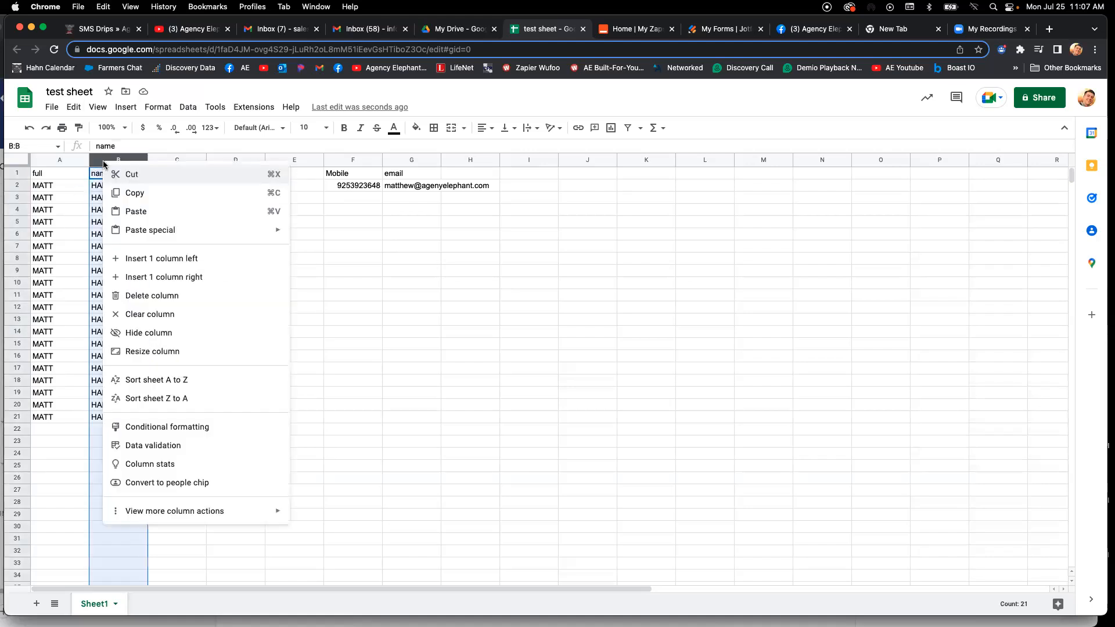
pyautogui.click(131, 258)
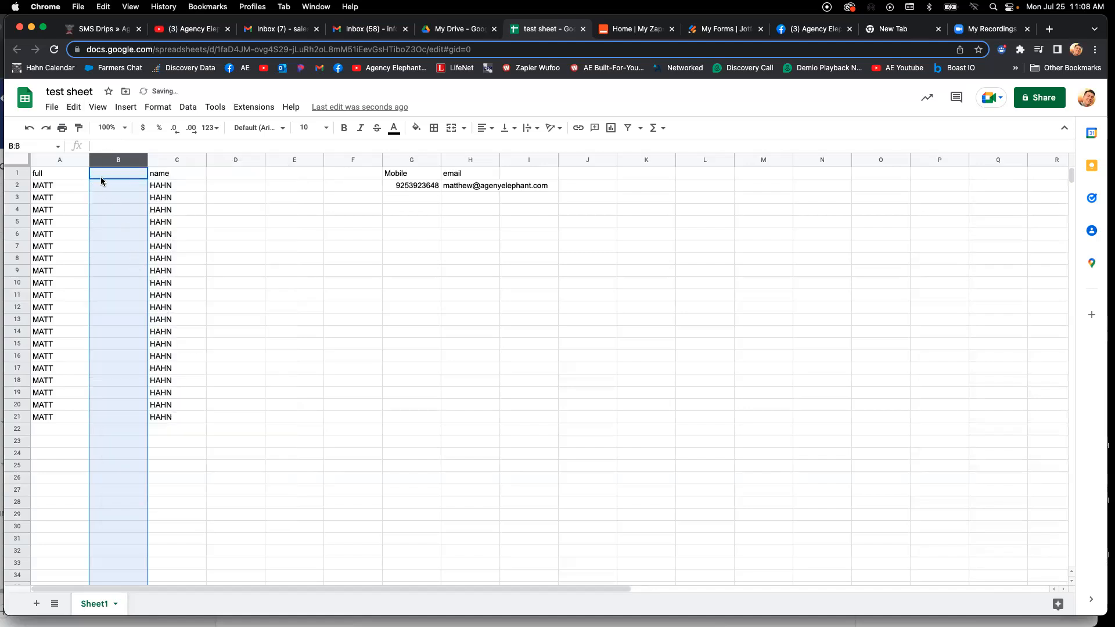
# - Enter =PROPER(A1) in B1 and fill the formula down through B21
pyautogui.click(100, 183)
pyautogui.click(102, 173)
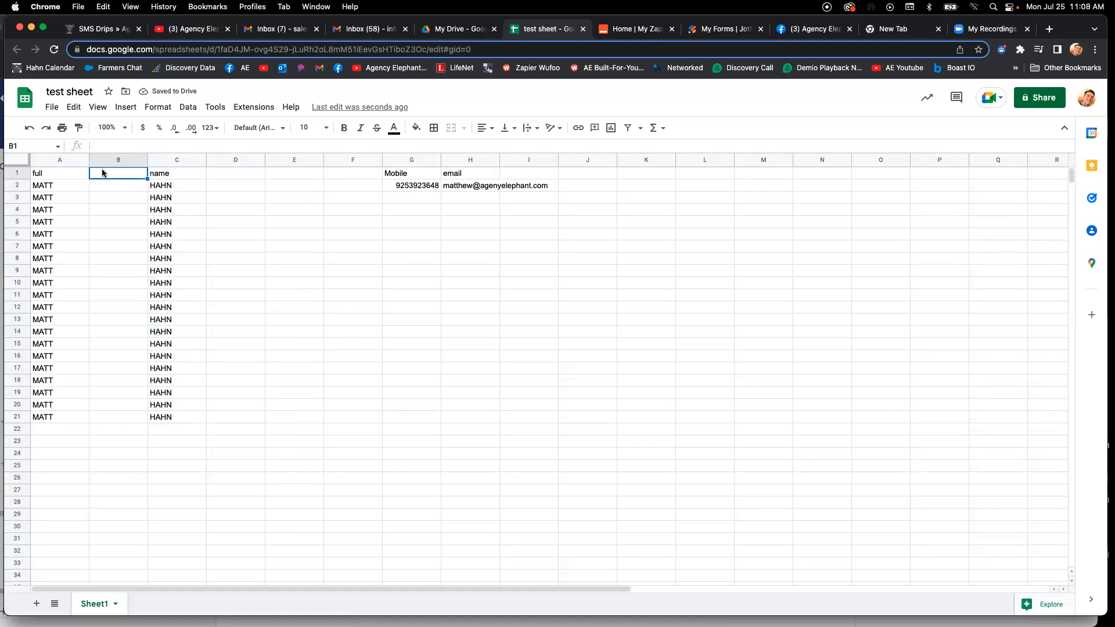
pyautogui.write('=PROPER(')
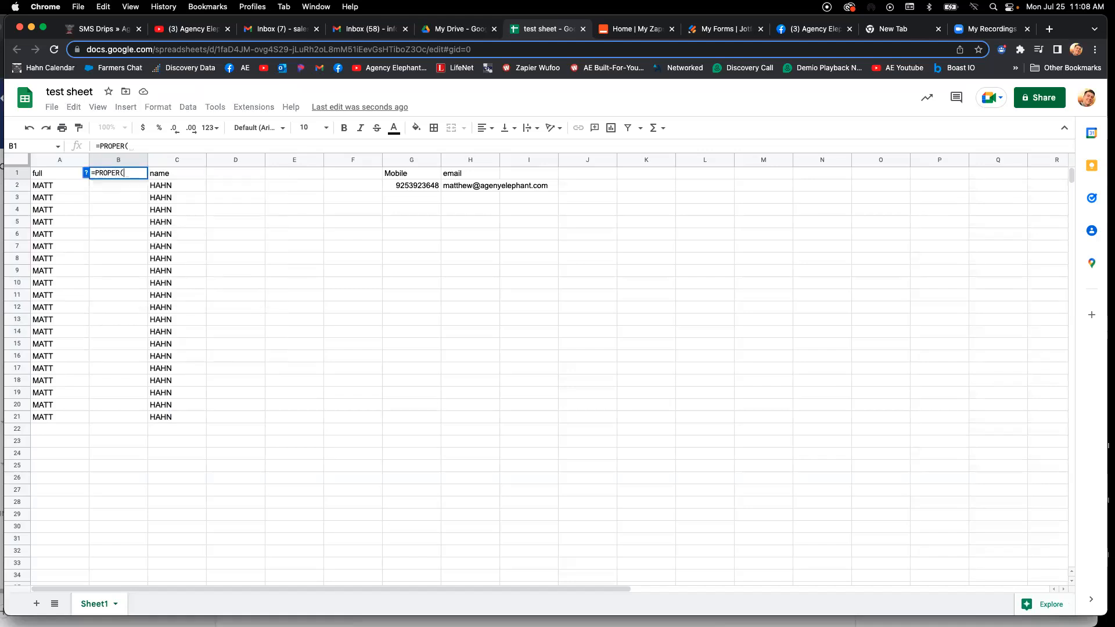
pyautogui.write('A1)')
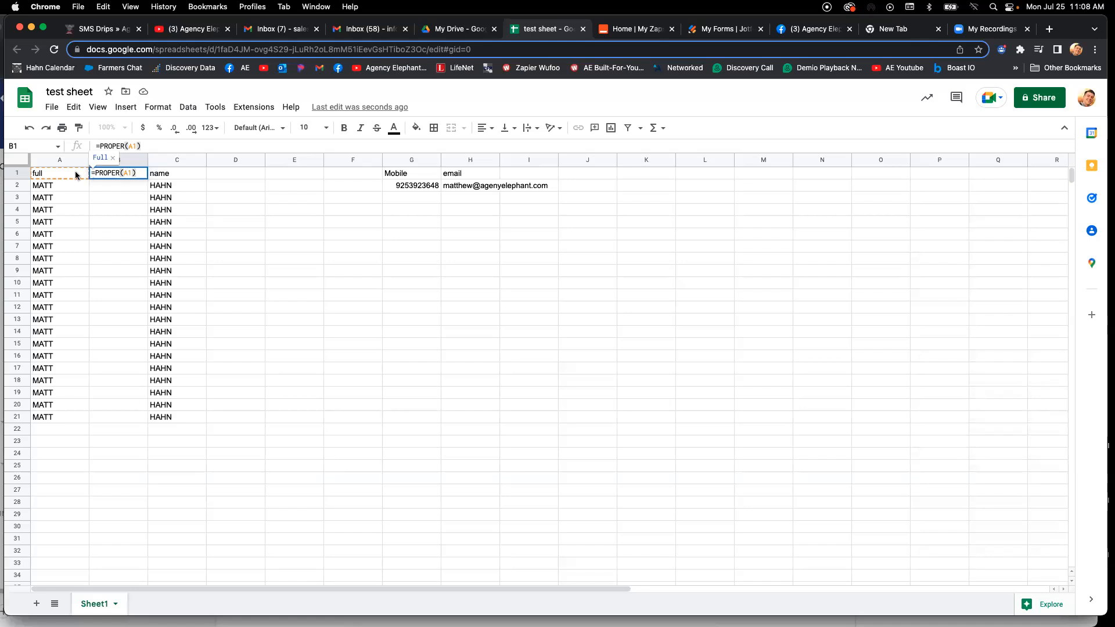
pyautogui.press('Return')
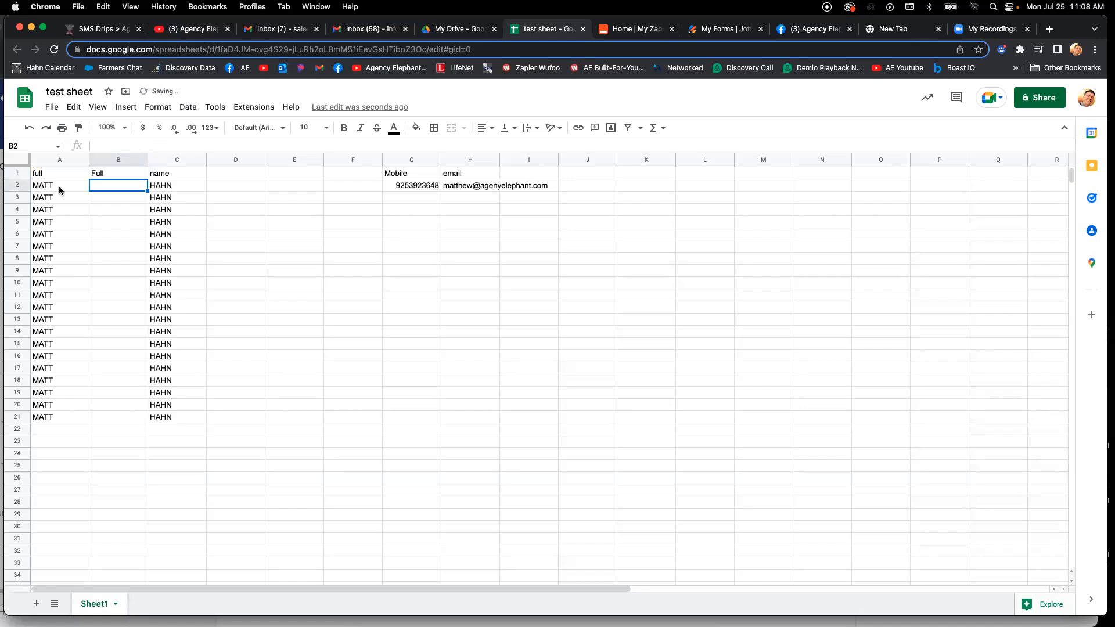
pyautogui.click(113, 176)
pyautogui.click(68, 178)
pyautogui.click(113, 176)
pyautogui.doubleClick(146, 178)
# - Enter =PROPER(C1) in D1 and fill the formula down through D21
pyautogui.click(221, 175)
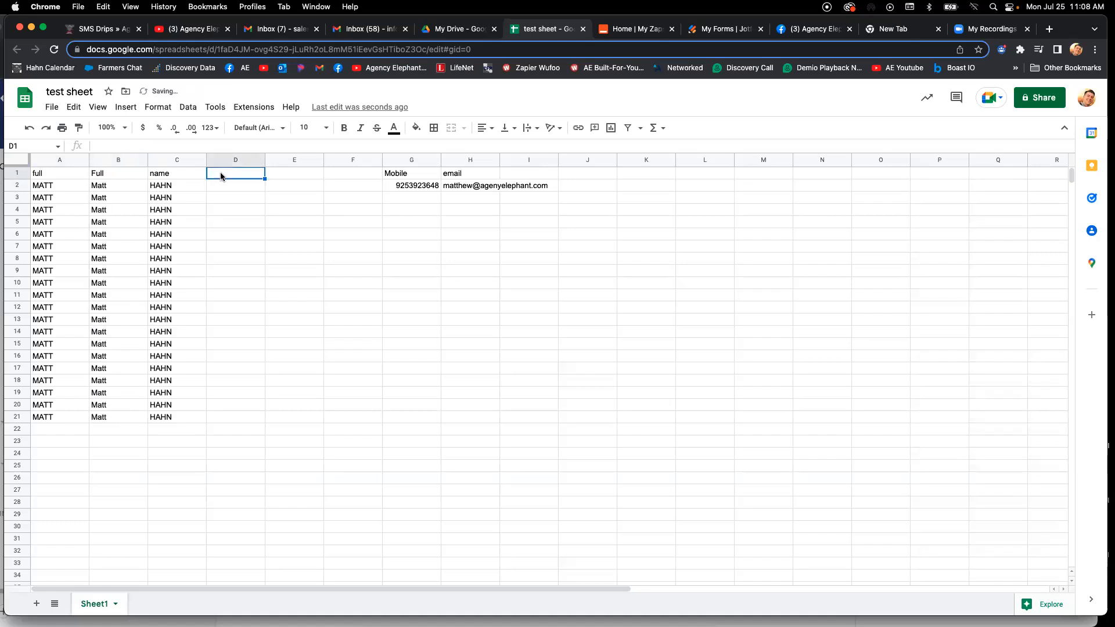
pyautogui.write('=PROPER')
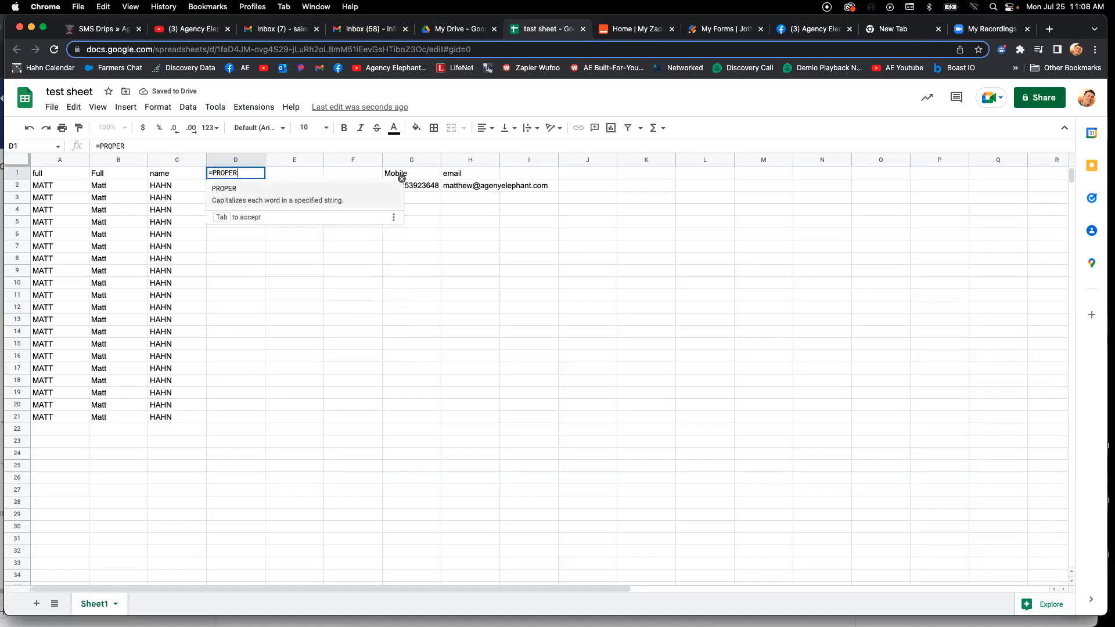
pyautogui.write('(C1)')
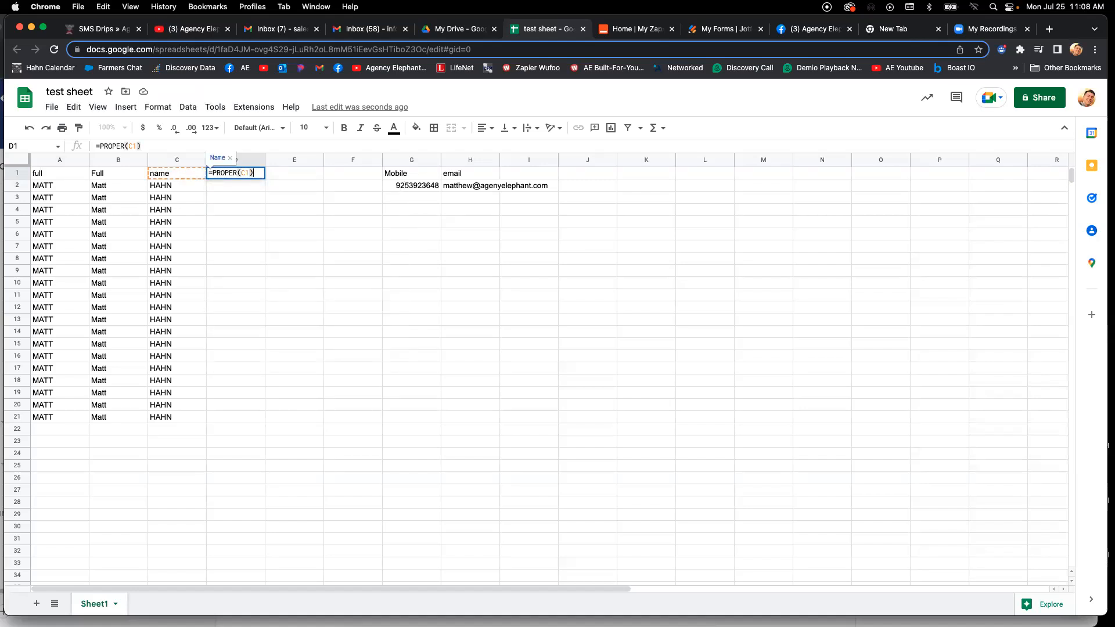
pyautogui.press('Return')
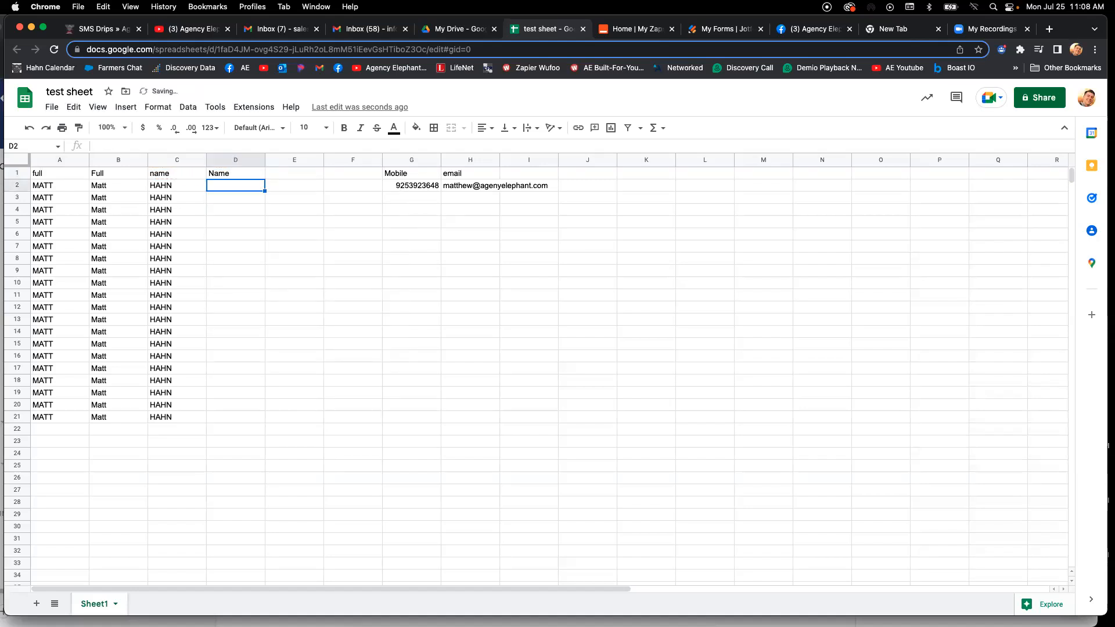
pyautogui.click(211, 177)
pyautogui.doubleClick(264, 177)
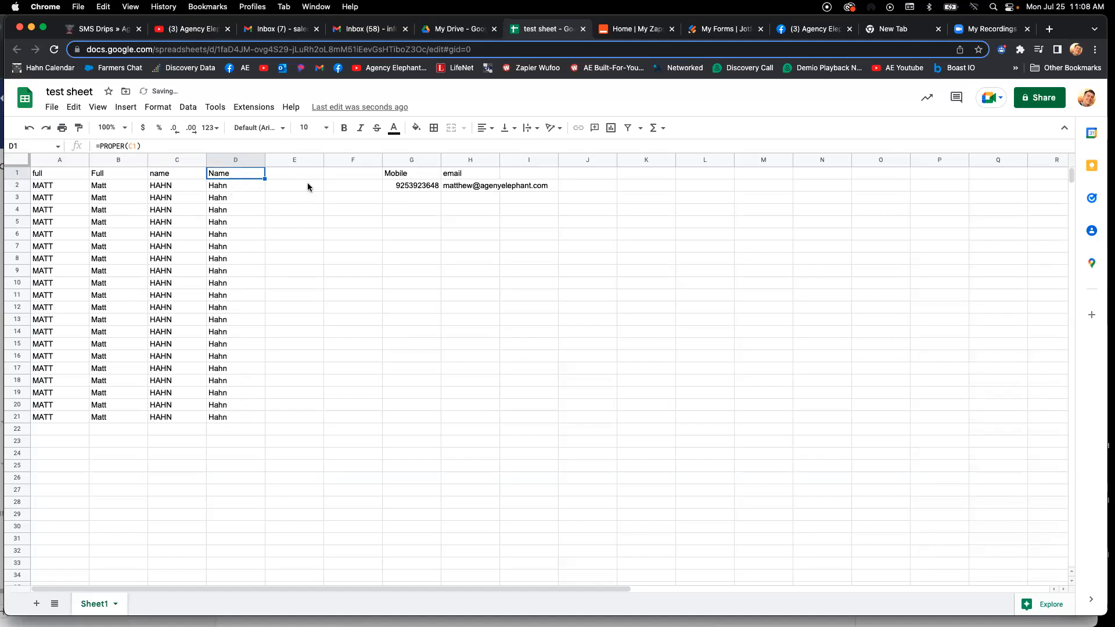
# - Delete the empty columns E and F before the Mobile column
pyautogui.click(290, 160)
pyautogui.keyDown('shift'); pyautogui.click(351, 162); pyautogui.keyUp('shift')
pyautogui.rightClick(350, 161)
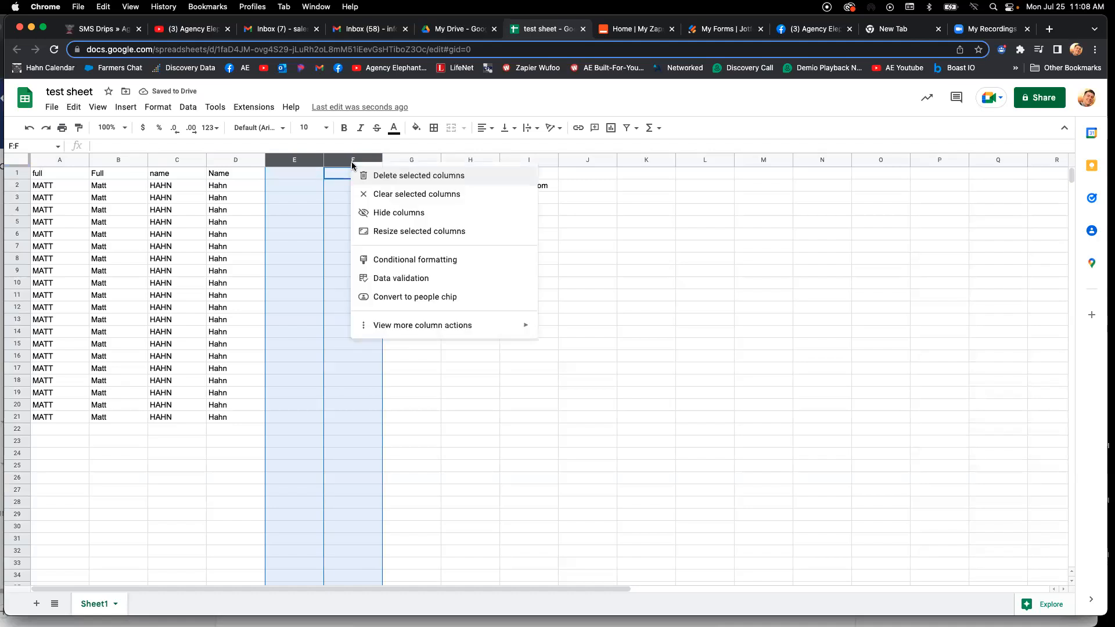
pyautogui.click(380, 177)
pyautogui.click(354, 244)
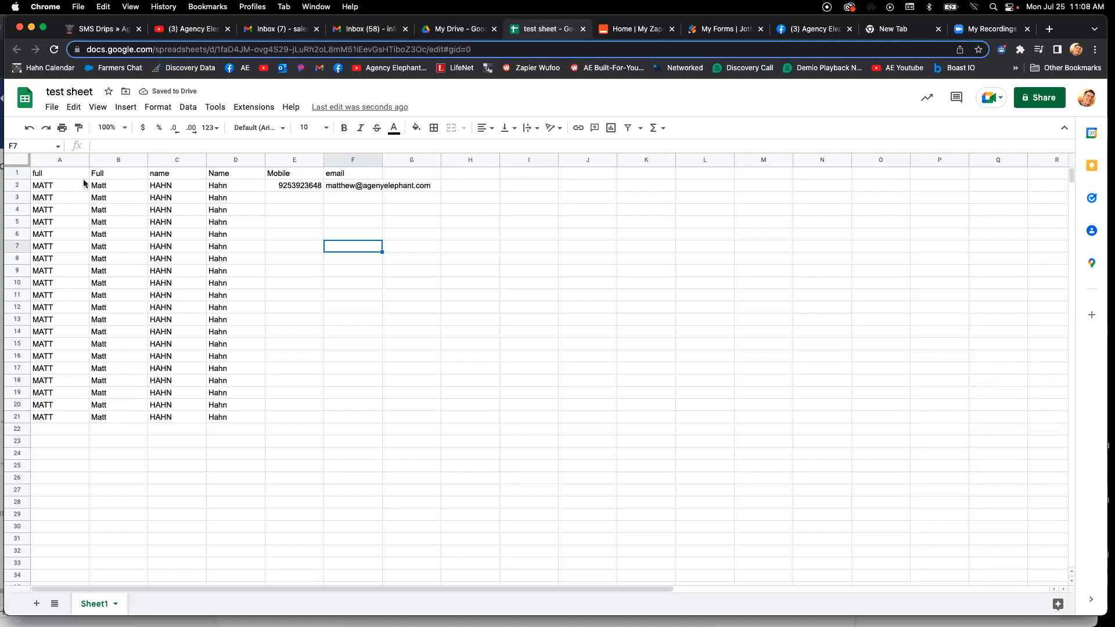
pyautogui.click(101, 185)
pyautogui.click(216, 187)
pyautogui.click(103, 187)
pyautogui.click(224, 189)
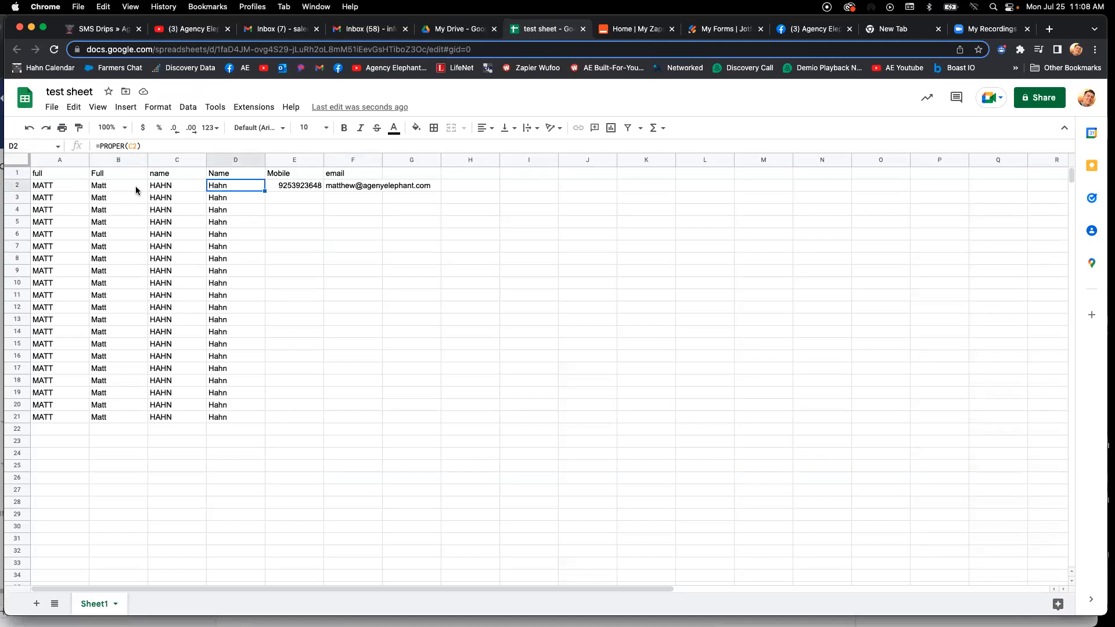
# - Clear the header cells A1, B1 and C1
pyautogui.doubleClick(57, 174)
pyautogui.press('BackSpace')
pyautogui.press('BackSpace')
pyautogui.press('Tab')
pyautogui.press('BackSpace')
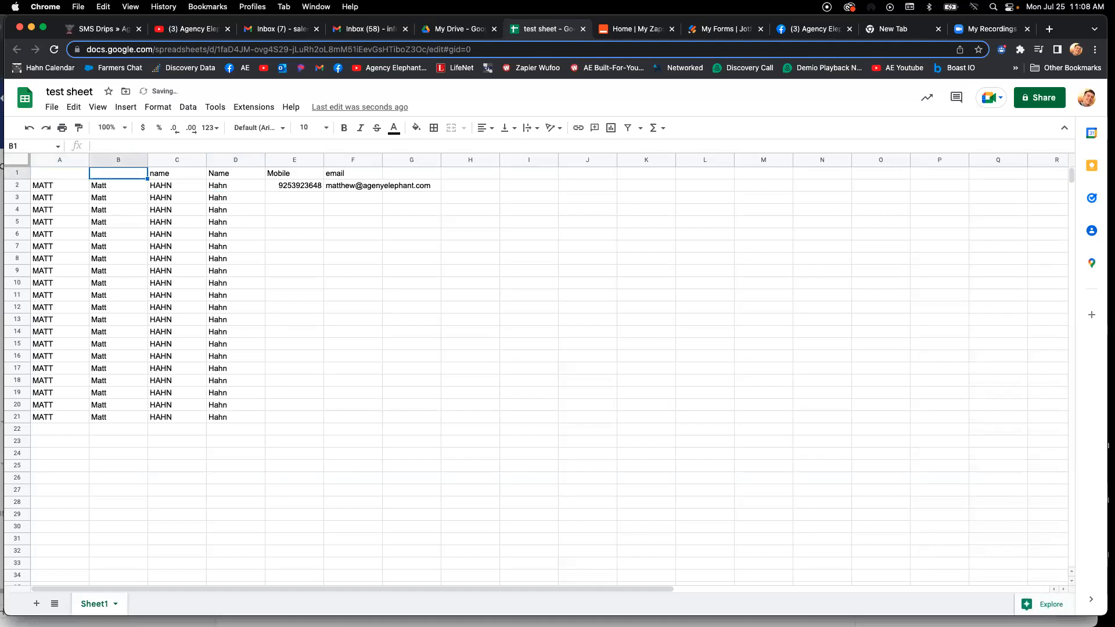
pyautogui.press('Tab')
pyautogui.press('BackSpace')
pyautogui.press('Tab')
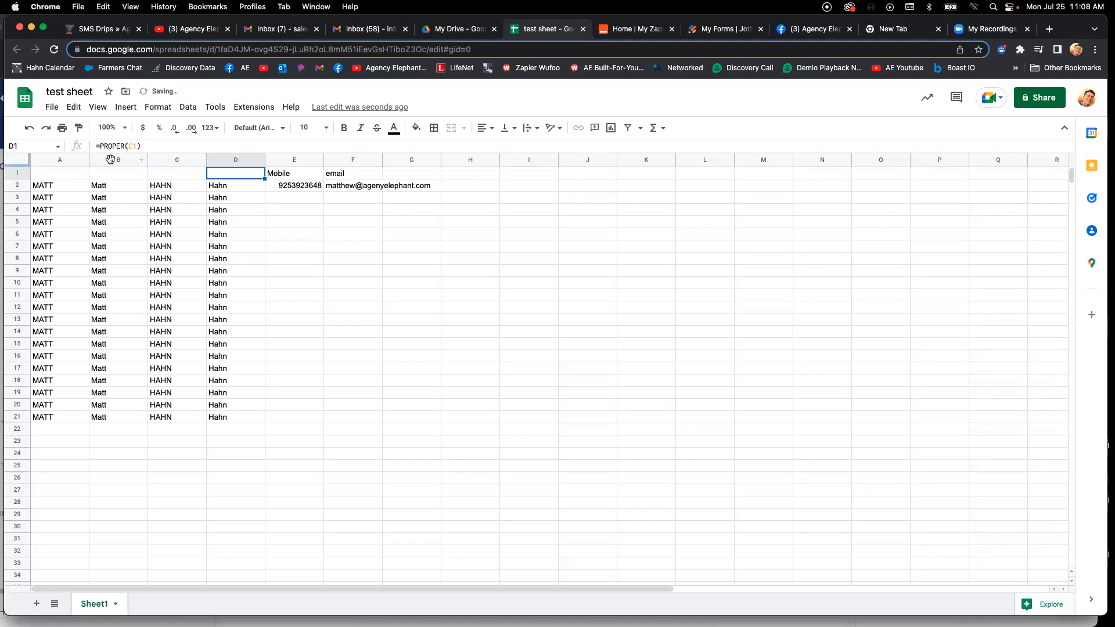
# - Enter the header "First" in B1 and "Last name" in D1
pyautogui.click(118, 175)
pyautogui.write('Fir')
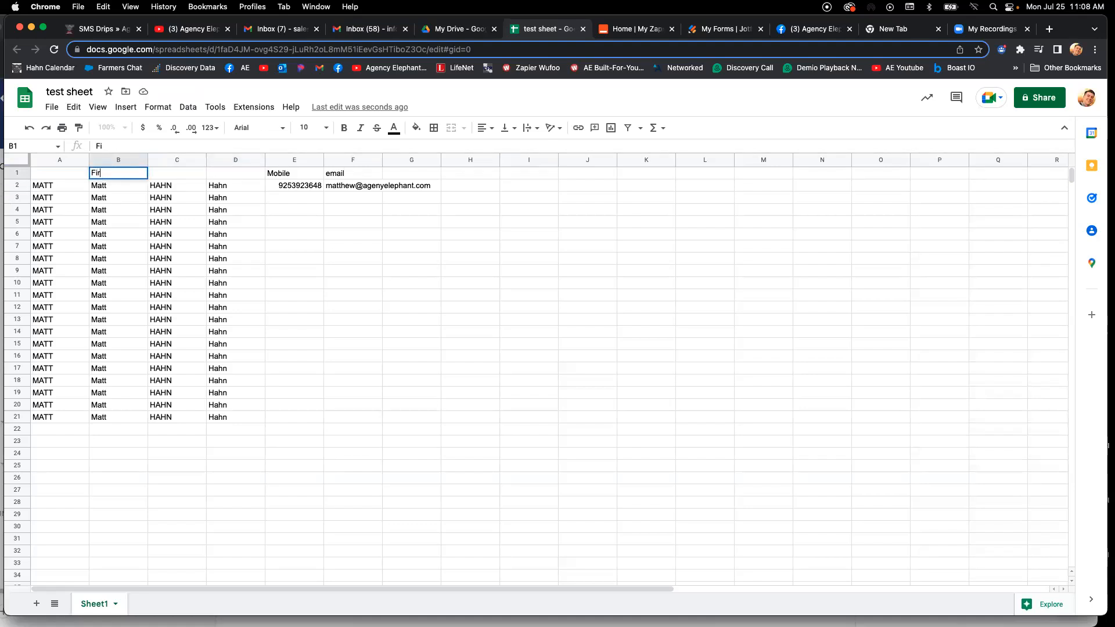
pyautogui.press('Tab')
pyautogui.press('Tab')
pyautogui.write('Last n')
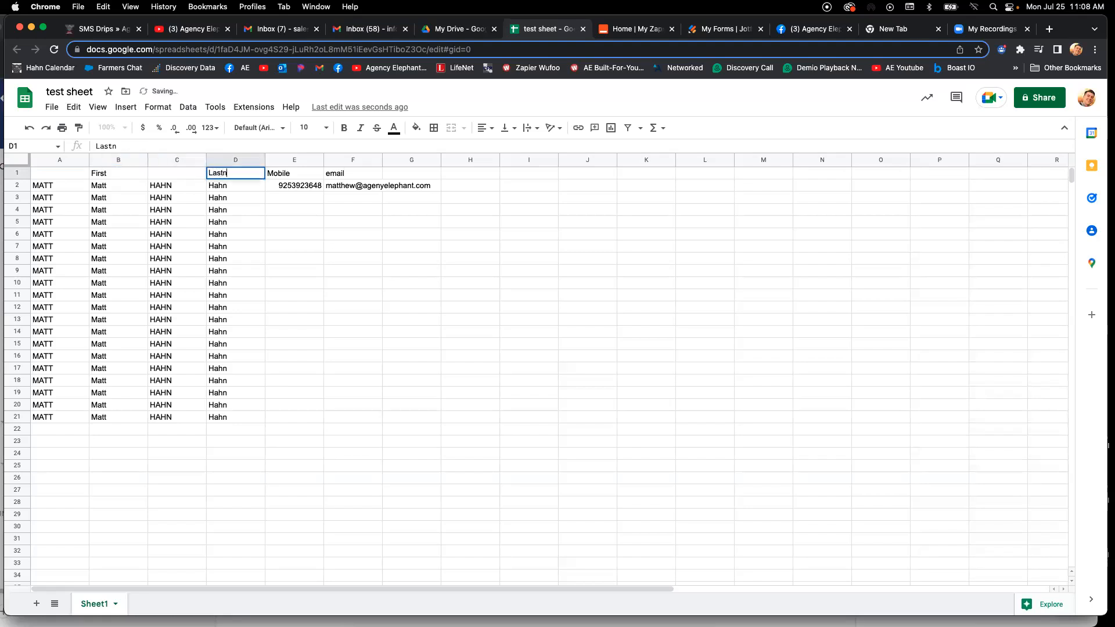
pyautogui.write('ame')
pyautogui.press('Tab')
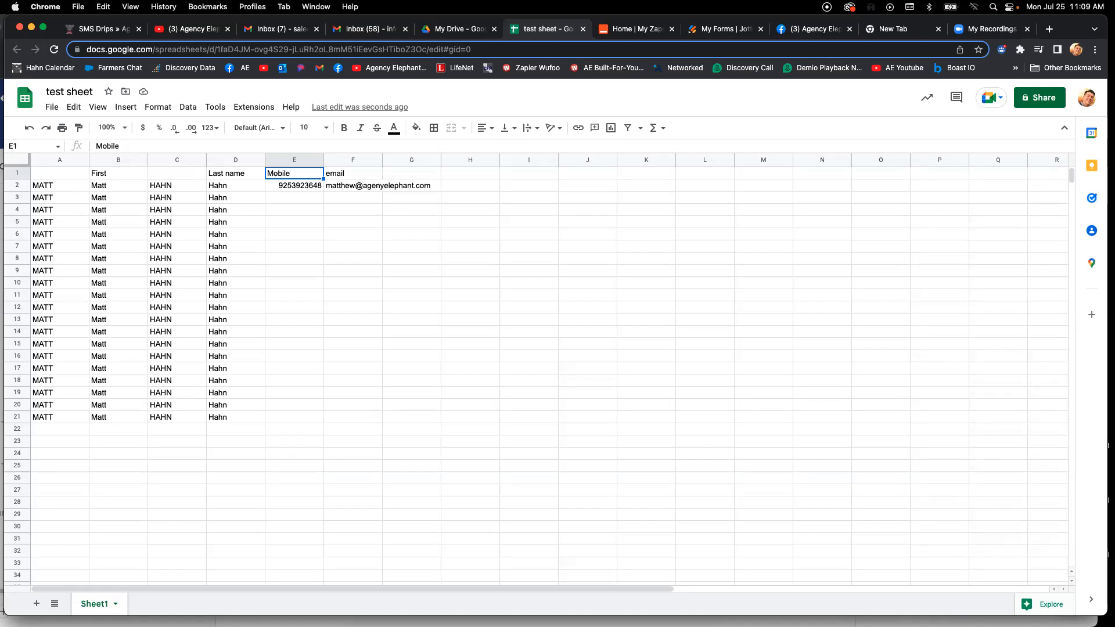
# - Check the header cells in row 1 and download the sheet as a CSV file
pyautogui.click(353, 173)
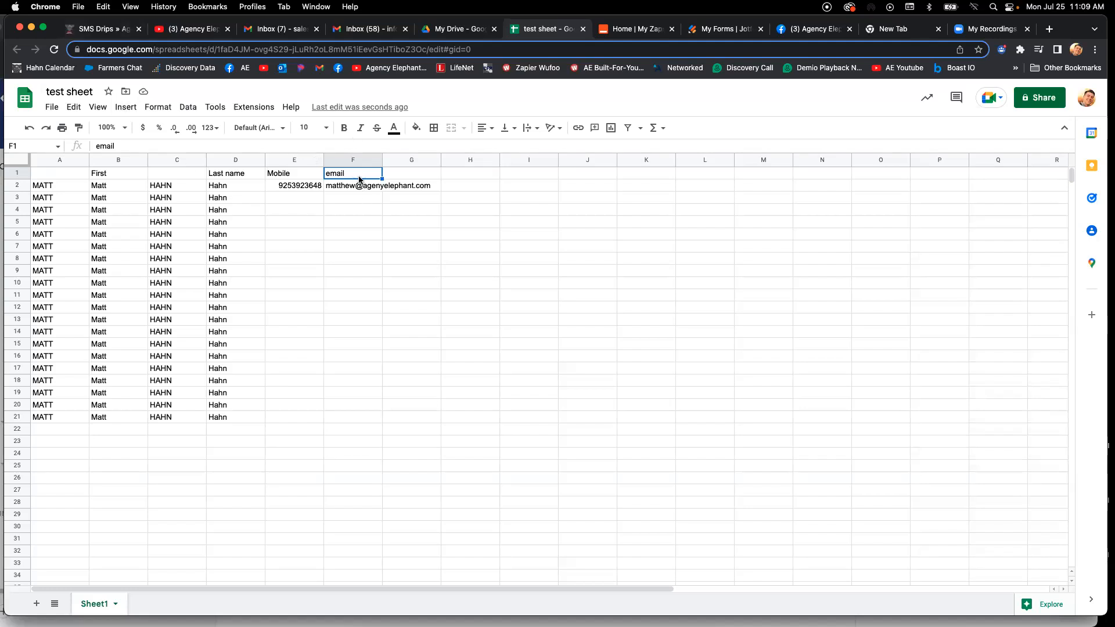
pyautogui.click(71, 173)
pyautogui.click(109, 175)
pyautogui.click(232, 173)
pyautogui.click(299, 173)
pyautogui.click(372, 177)
pyautogui.click(58, 106)
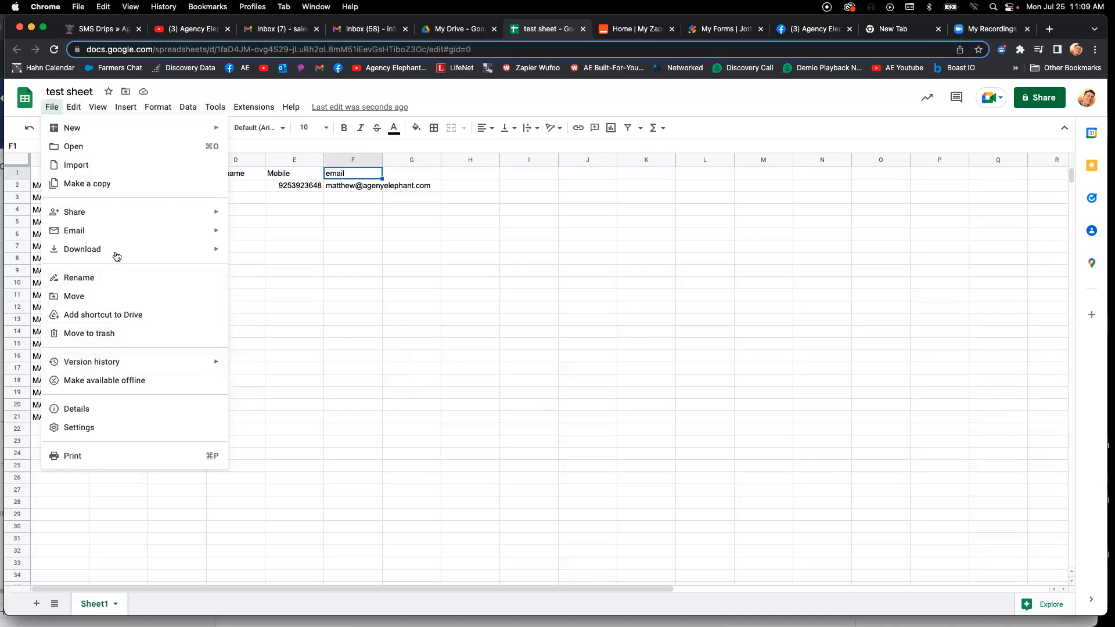
pyautogui.moveTo(194, 247)
pyautogui.click(270, 330)
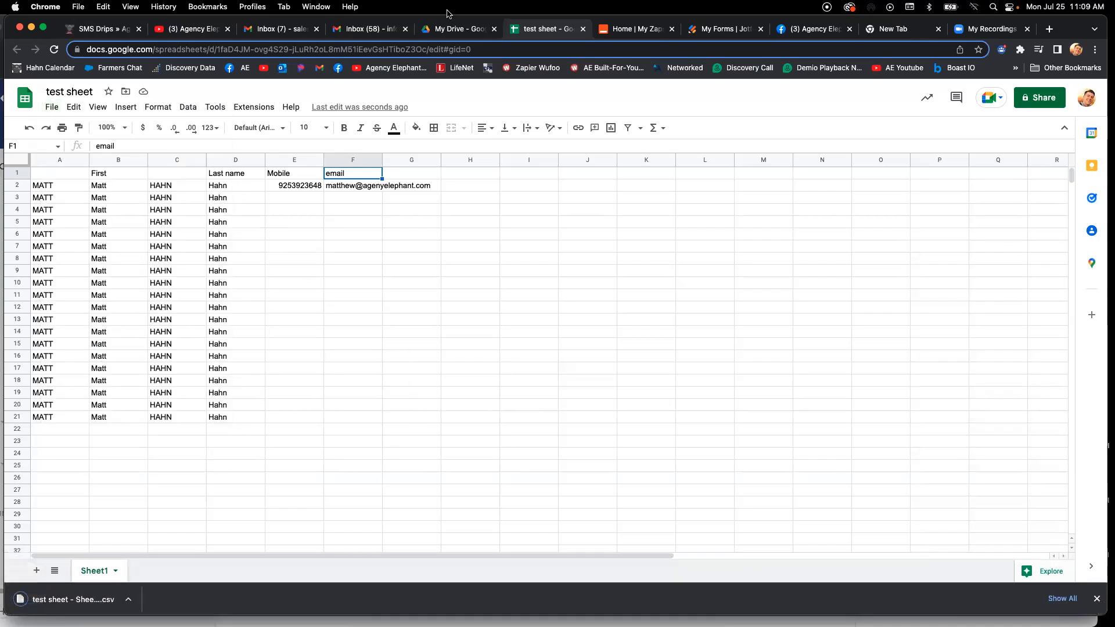
# - Replace the older "test sheet - Sheet1.csv" file with the newly downloaded one
pyautogui.click(378, 235)
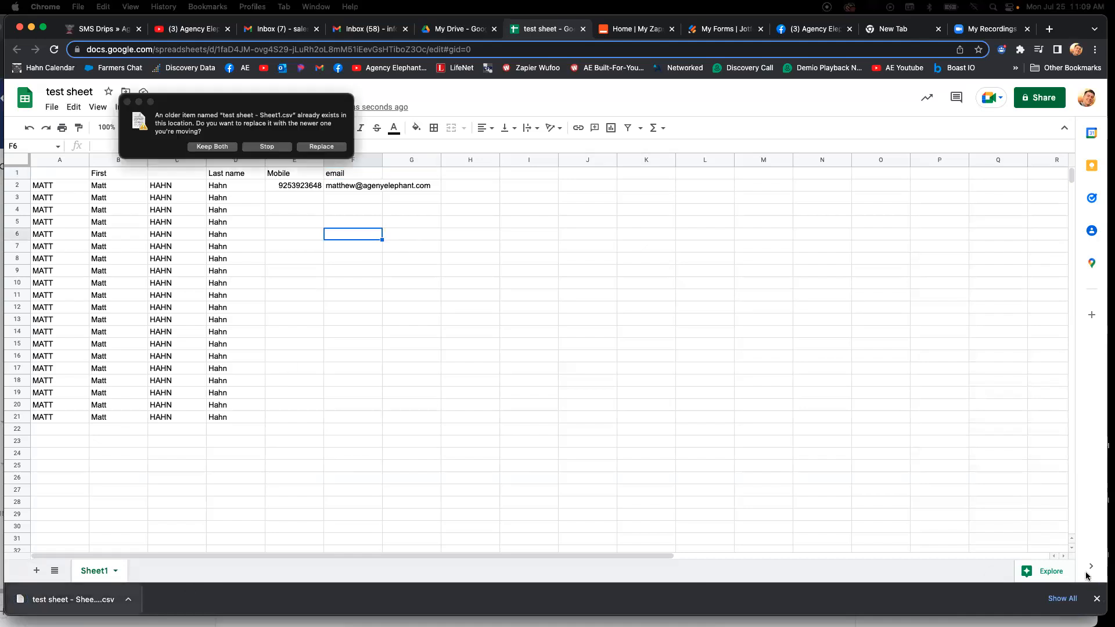
pyautogui.click(319, 151)
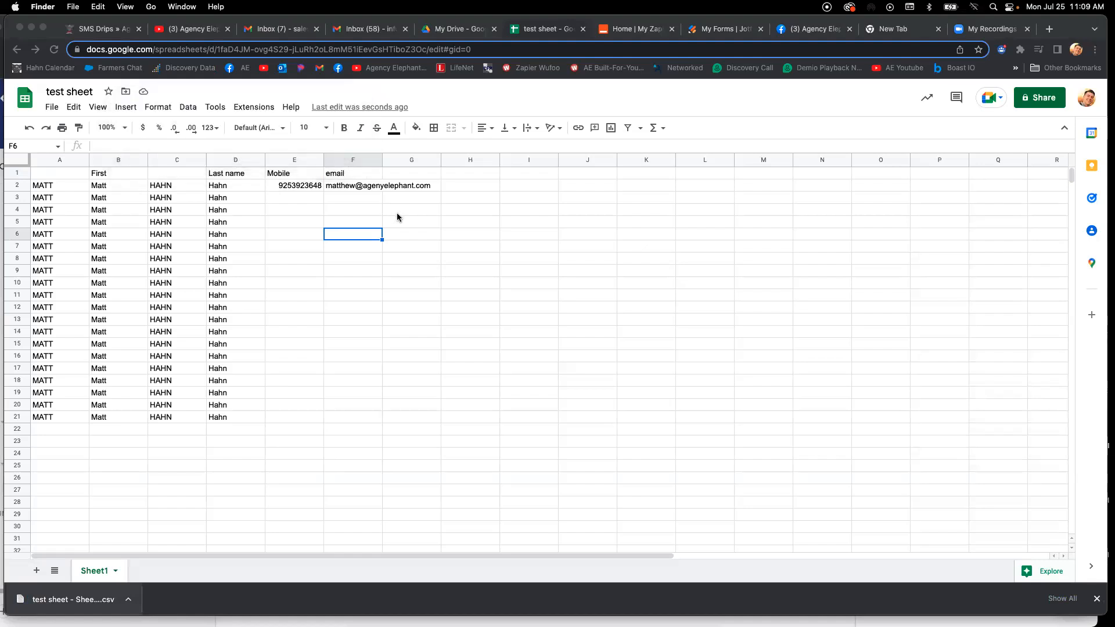
pyautogui.click(535, 93)
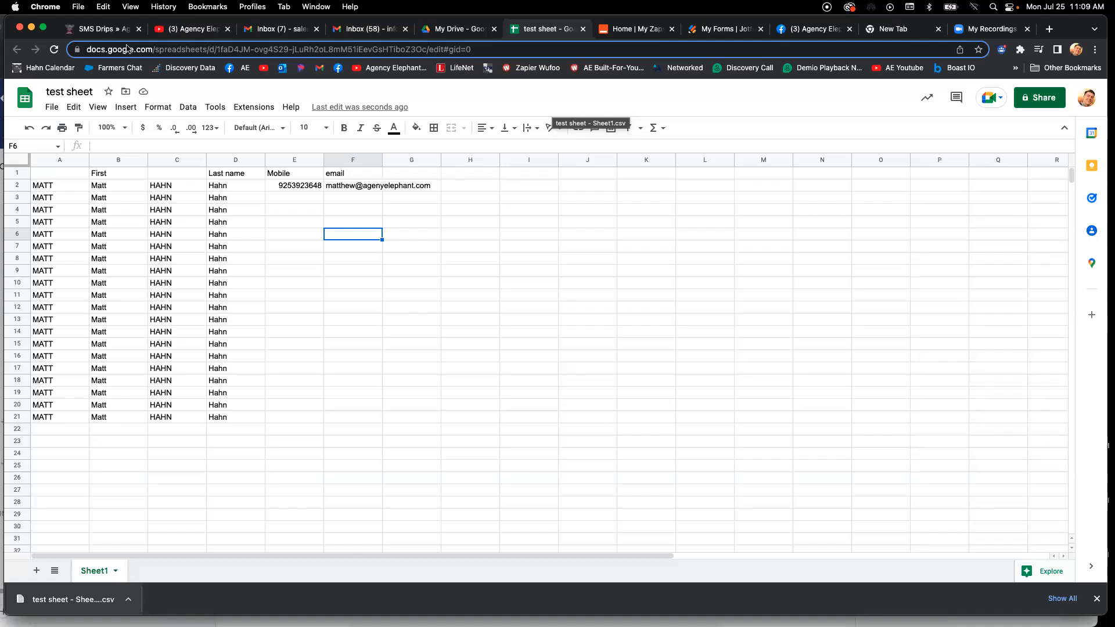
# - Switch to Agency Elephant's SMS Drips, search the campaigns for "auto" and examine the group names of the matching drips
pyautogui.click(100, 32)
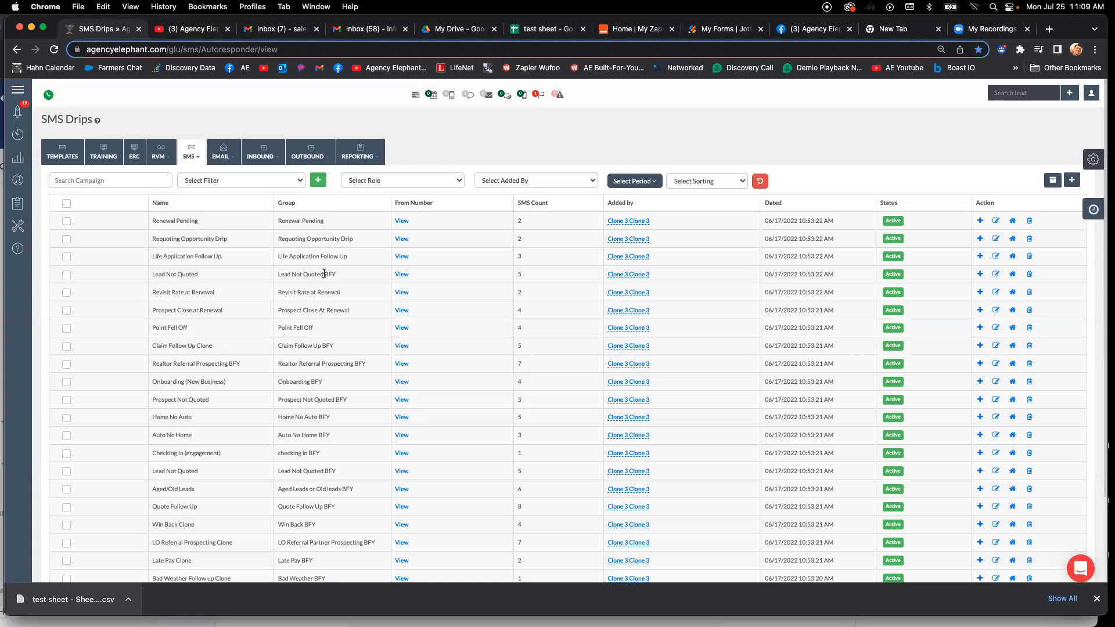
pyautogui.tripleClick(322, 309)
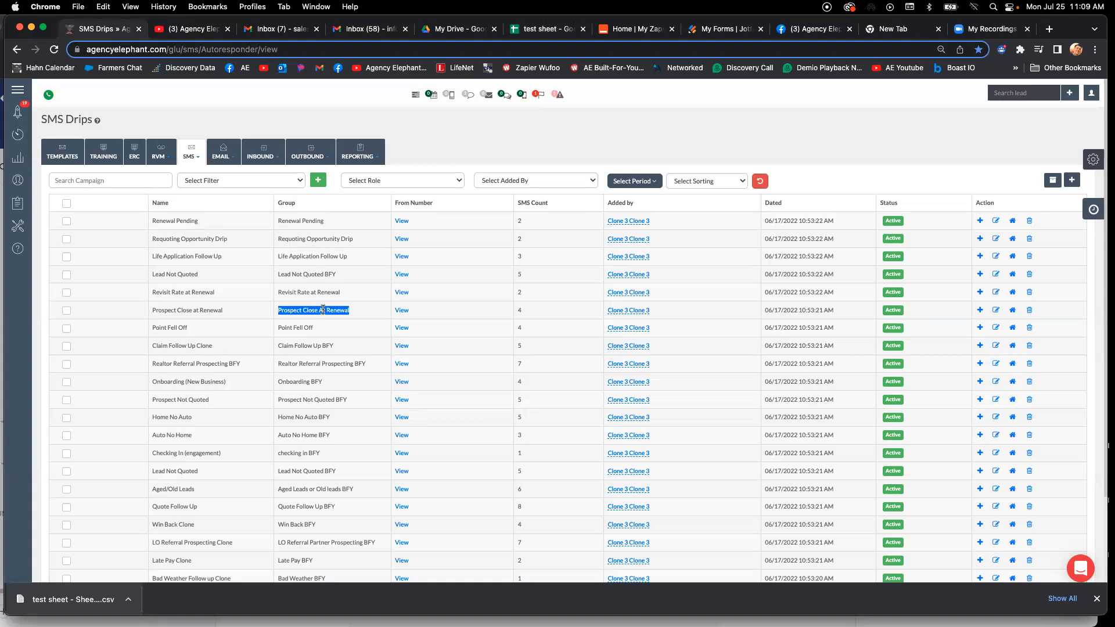
pyautogui.click(1062, 94)
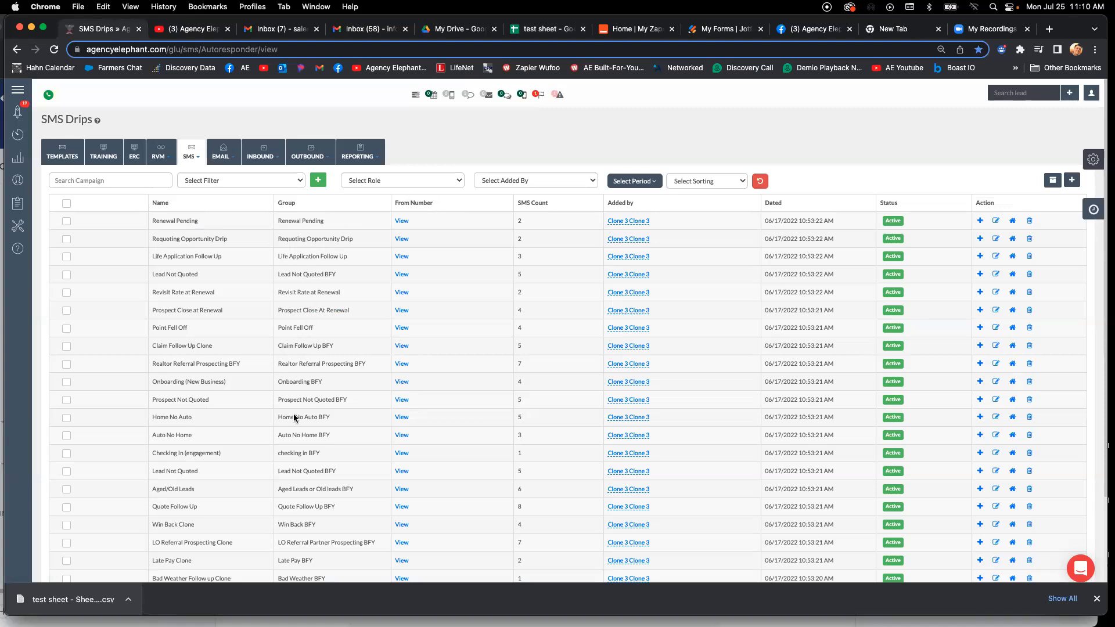
pyautogui.click(106, 181)
pyautogui.write('auto')
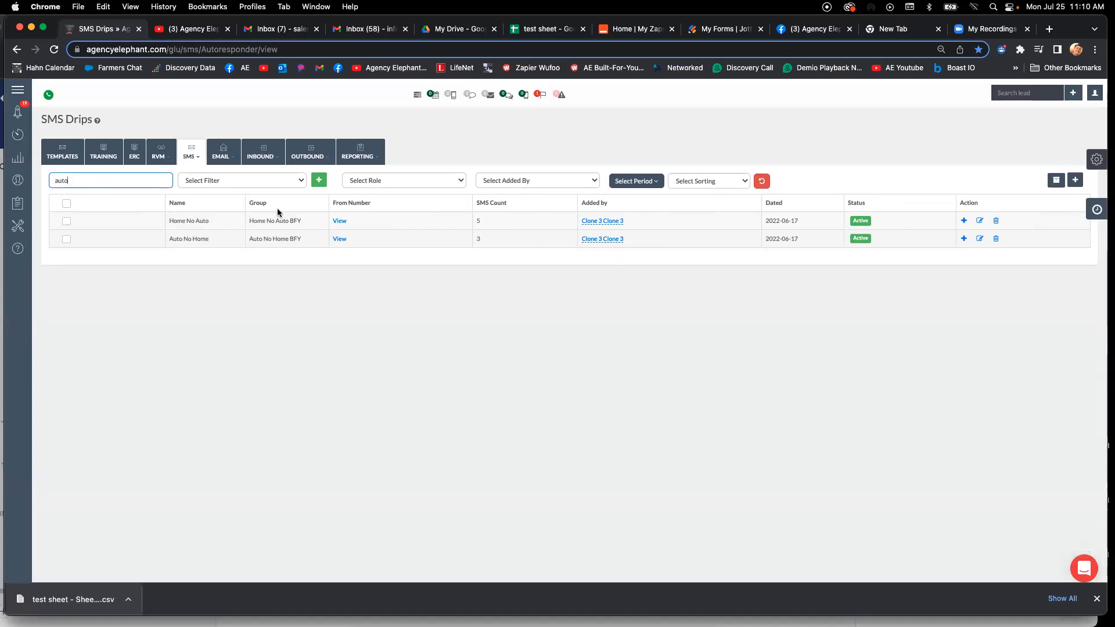
pyautogui.tripleClick(286, 240)
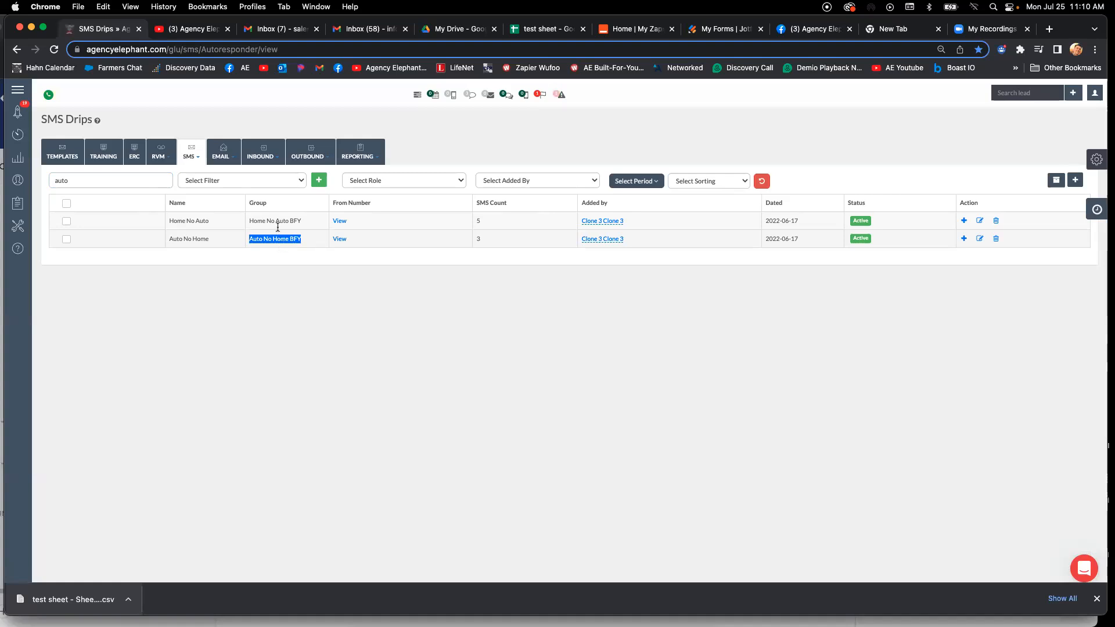
pyautogui.tripleClick(278, 221)
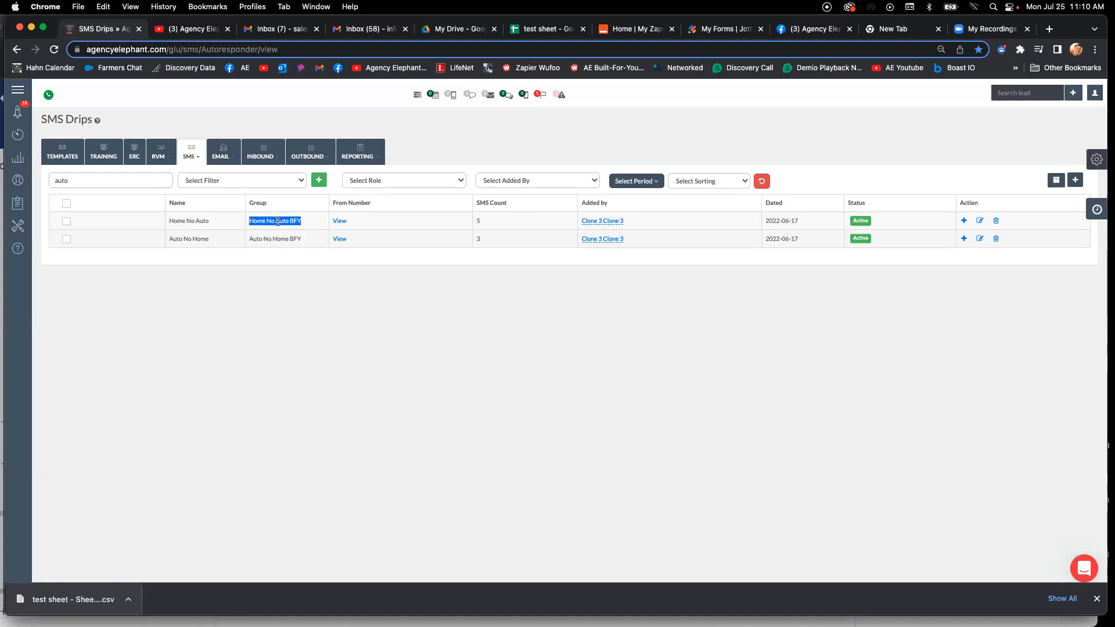
pyautogui.click(555, 147)
# - Open the Import Leads page from the Contact Manager
pyautogui.moveTo(7, 163)
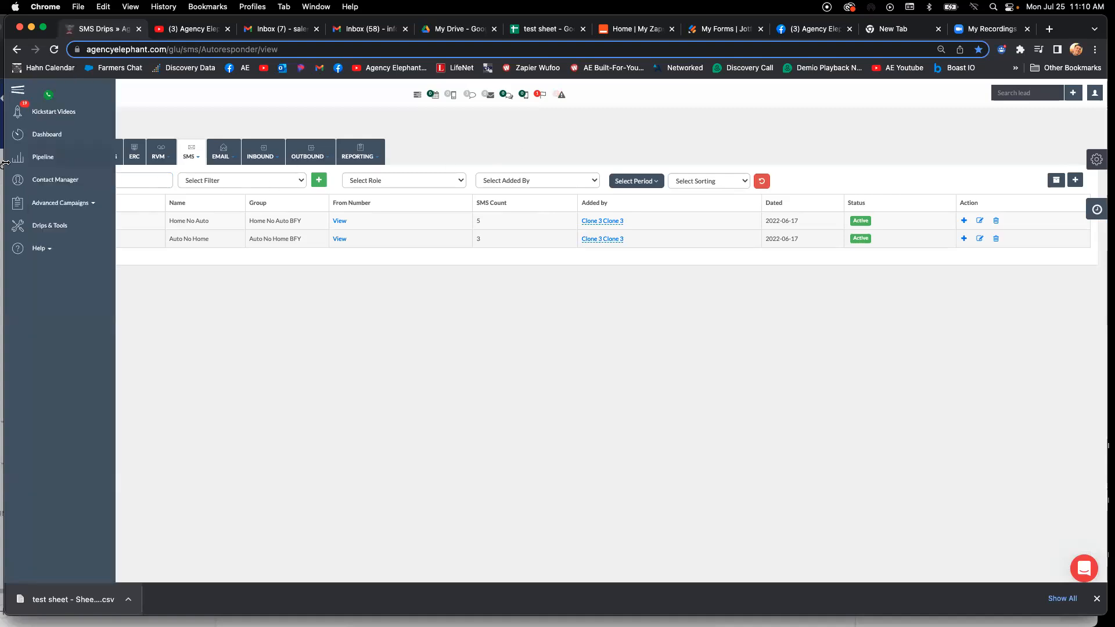
pyautogui.click(21, 182)
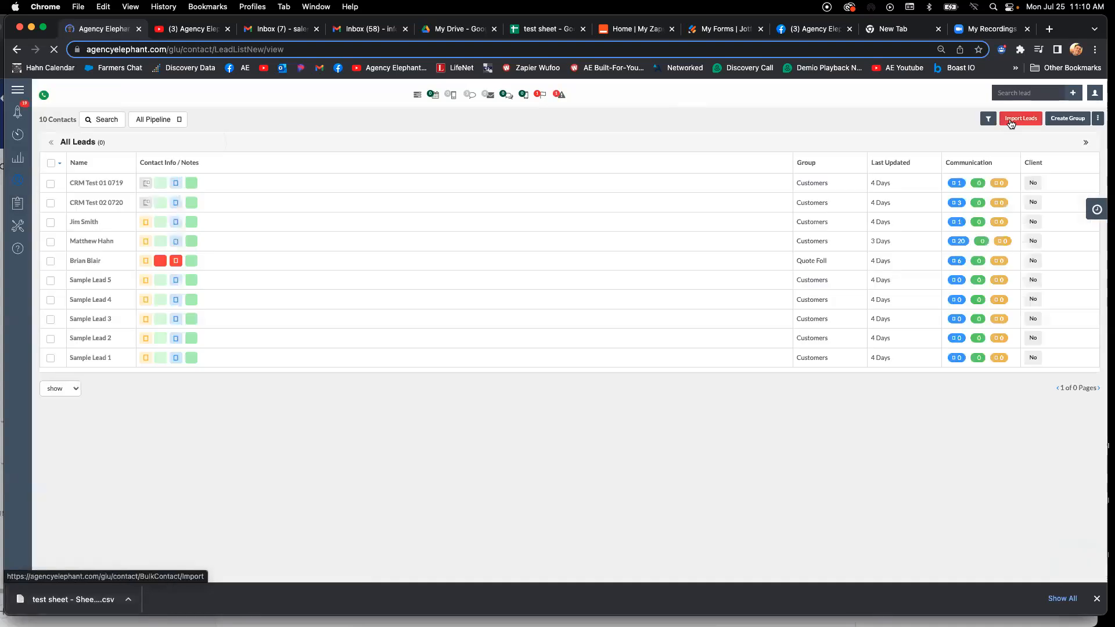
pyautogui.click(1010, 120)
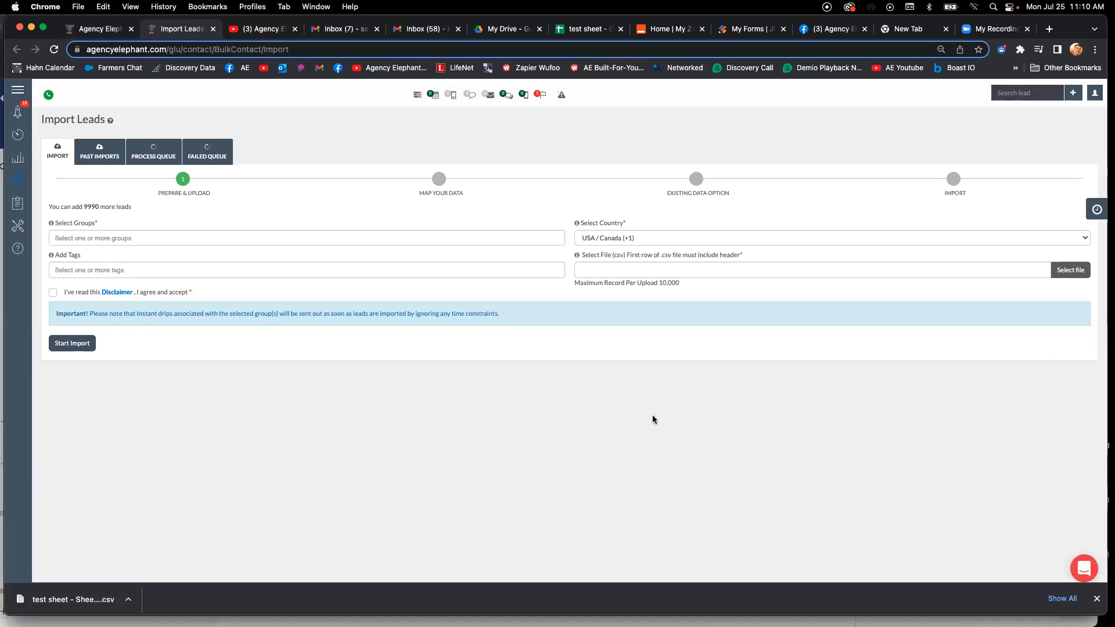
# - Select the Customers BFY group for the lead import
pyautogui.tripleClick(67, 224)
pyautogui.click(137, 240)
pyautogui.write('customer')
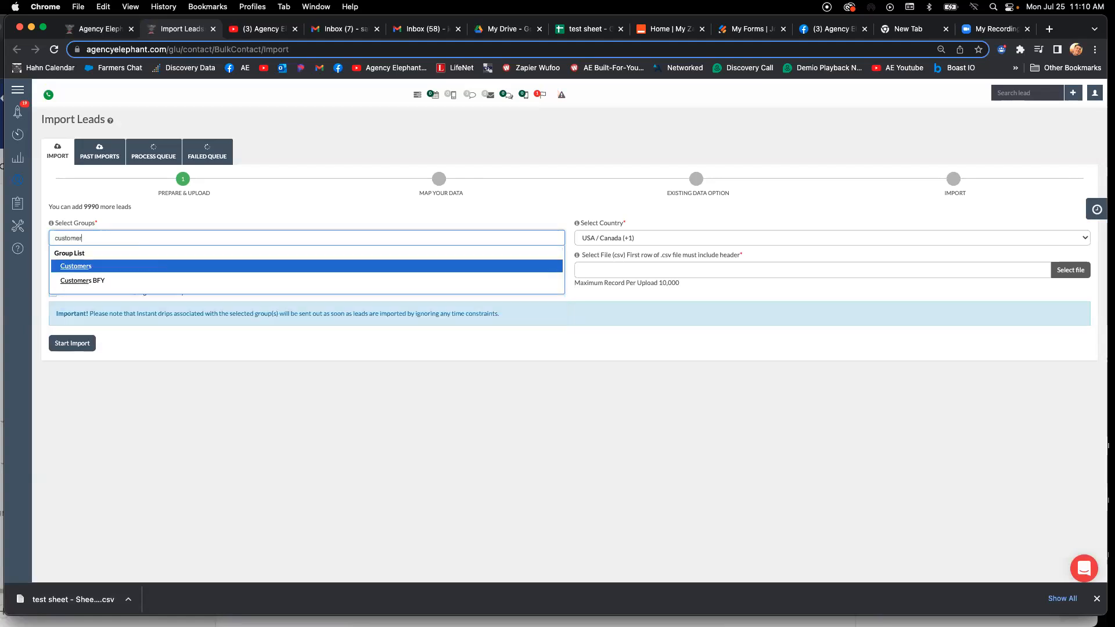
pyautogui.press('Down')
pyautogui.press('Return')
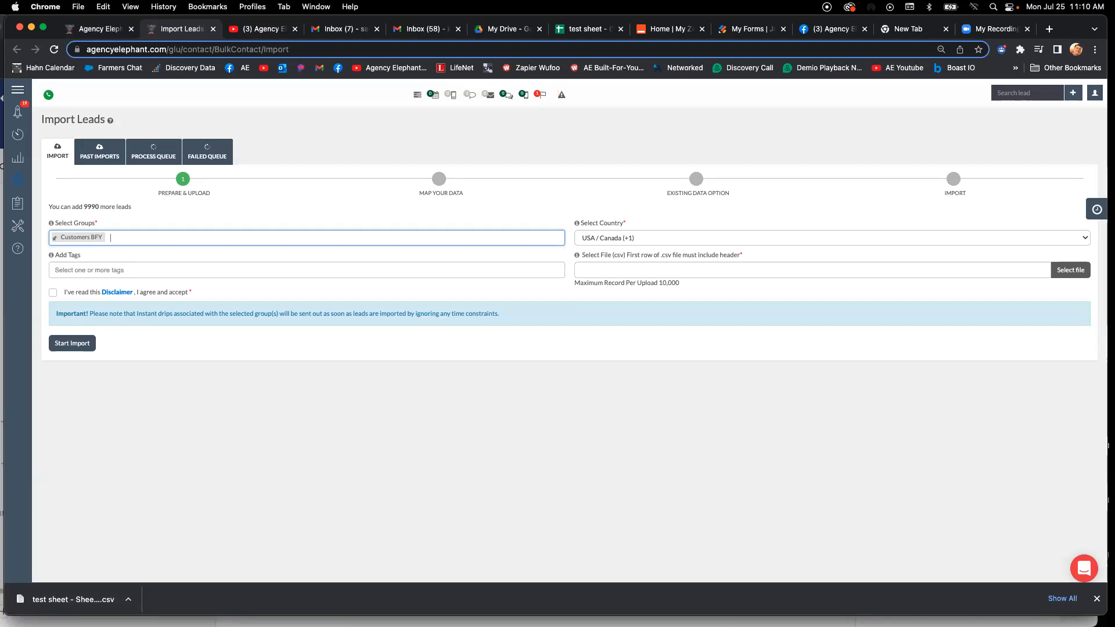
pyautogui.click(144, 249)
# - Look over the contact rows in the test sheet and return to the Import Leads page
pyautogui.click(575, 34)
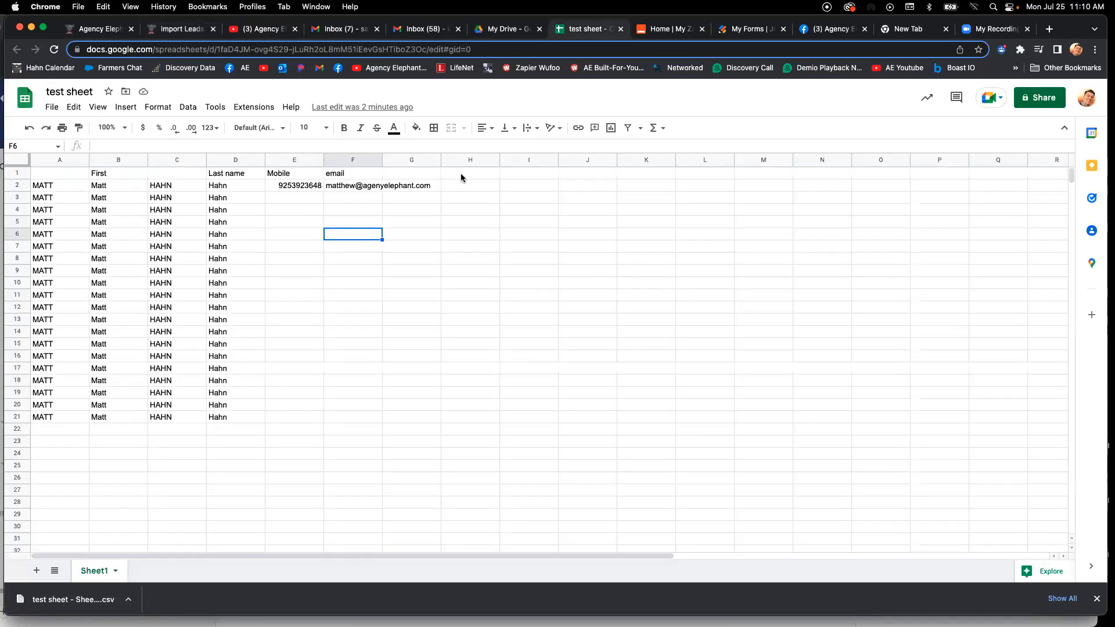
pyautogui.scroll(-10, 402, 225)
pyautogui.scroll(10, 402, 225)
pyautogui.moveTo(1063, 27); pyautogui.dragTo(1059, 51)
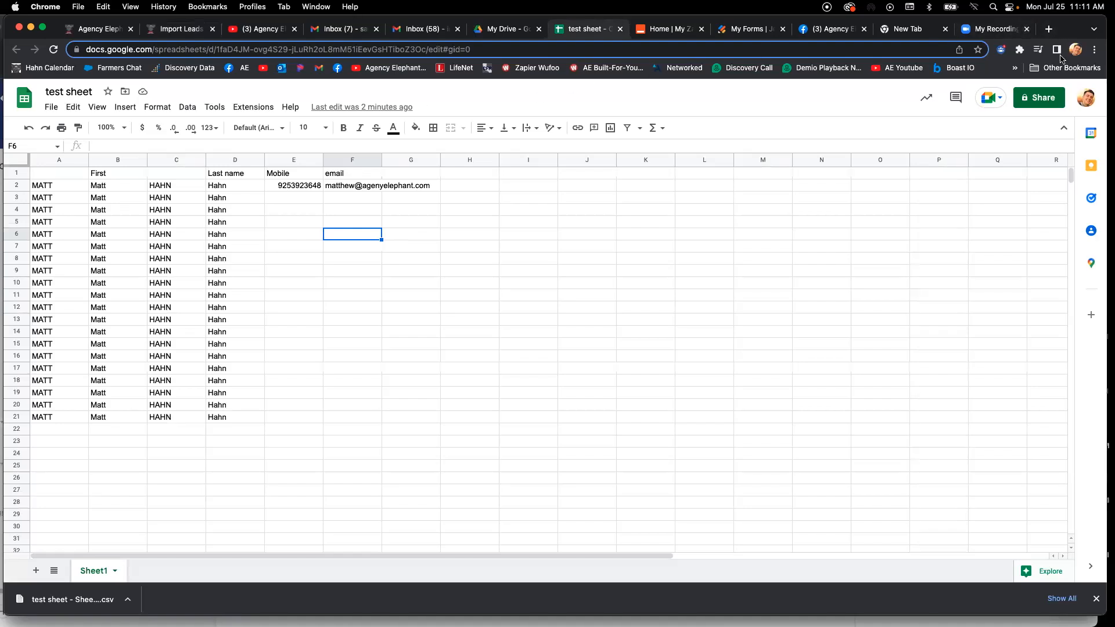
pyautogui.click(150, 58)
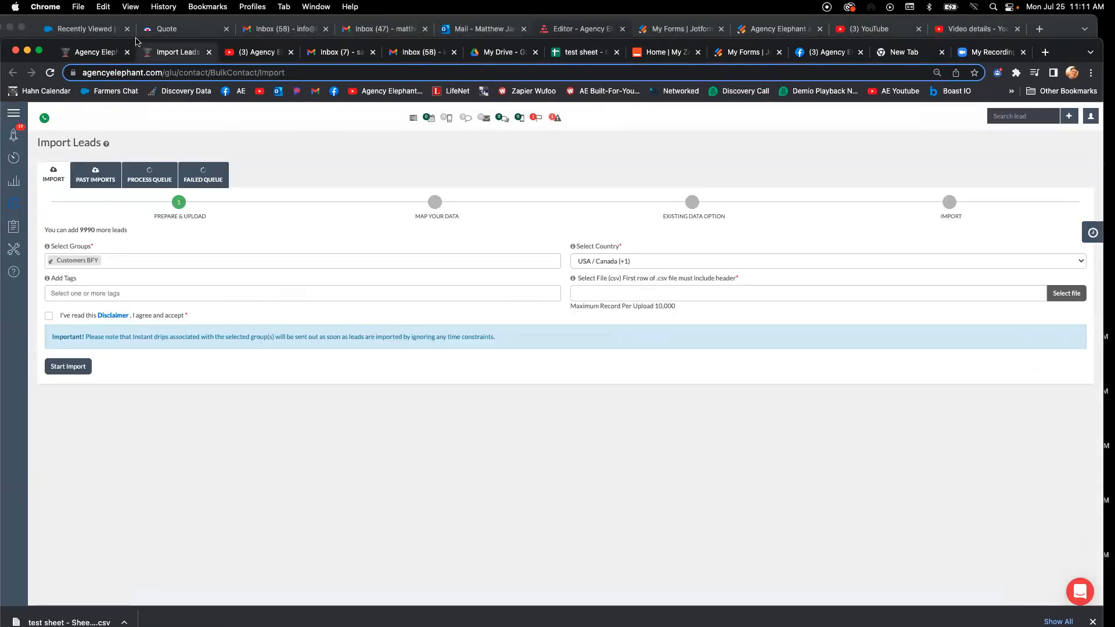
pyautogui.moveTo(138, 42); pyautogui.dragTo(132, 19)
# - Add the Home No Auto BFY group to the import alongside Customers BFY
pyautogui.click(128, 239)
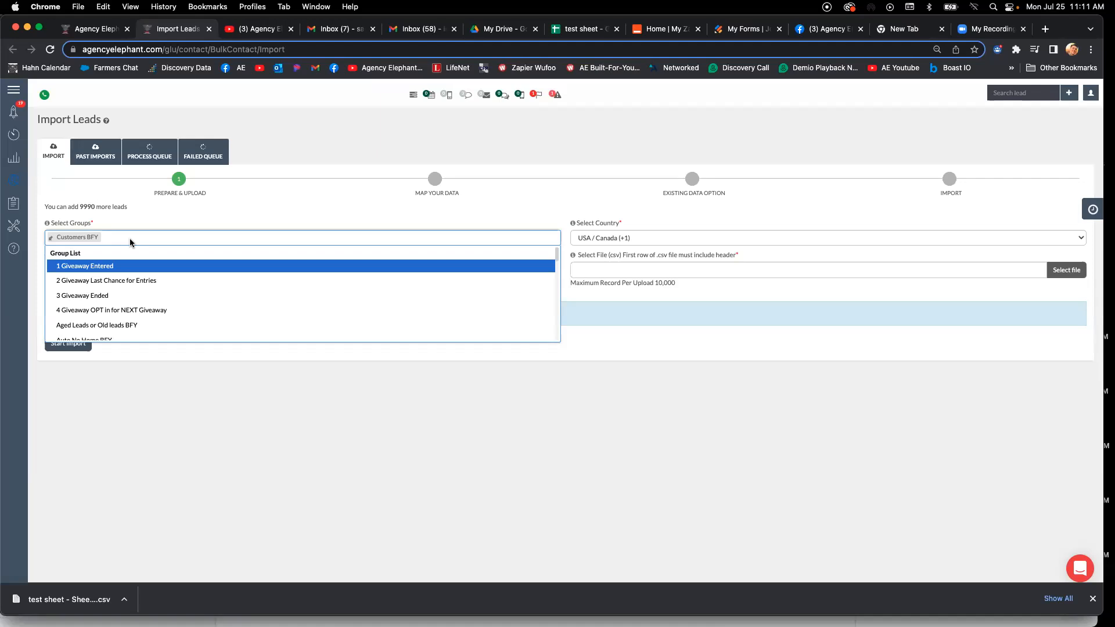
pyautogui.click(170, 235)
pyautogui.click(171, 235)
pyautogui.write('auto')
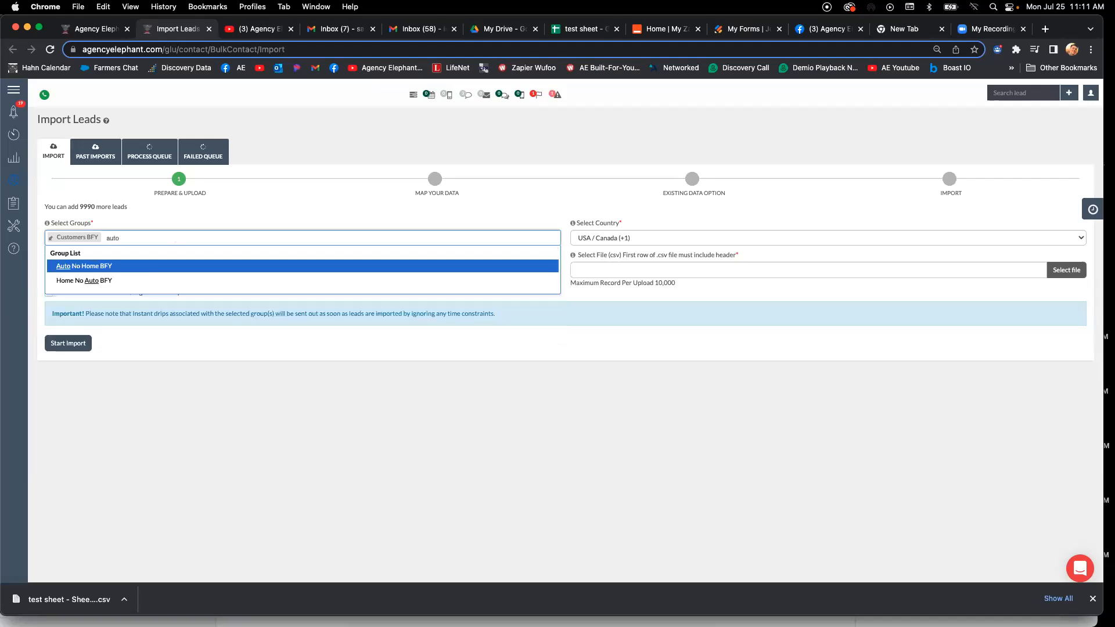
pyautogui.press('Return')
pyautogui.press('BackSpace')
pyautogui.press('BackSpace')
pyautogui.write('home')
pyautogui.press('Down')
pyautogui.press('Return')
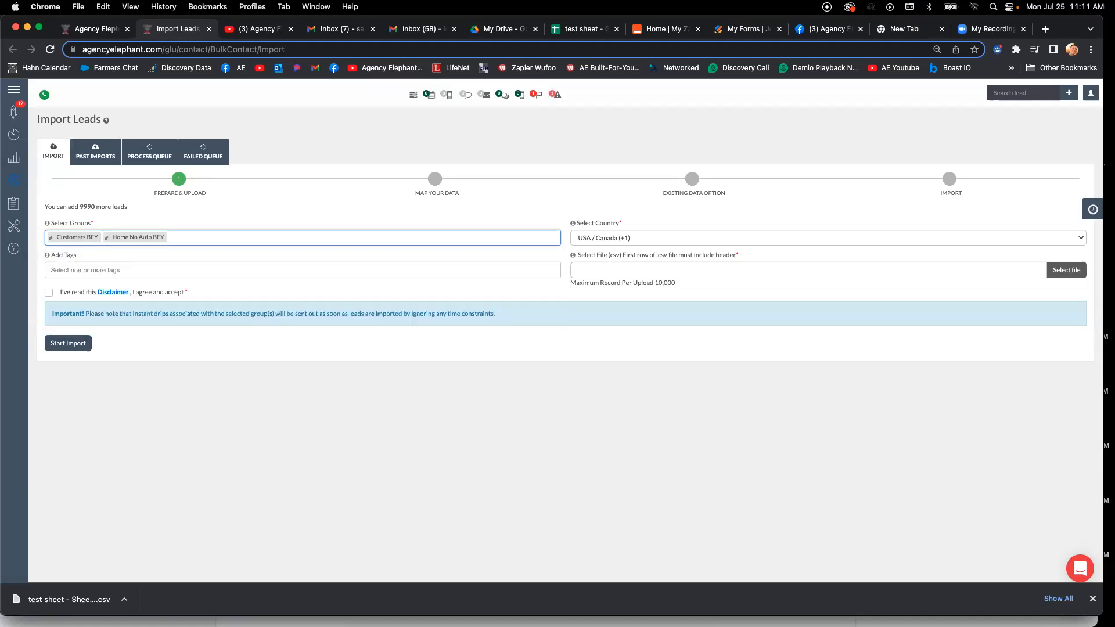
# - Try to create a new tag named "Home client" for the imported leads
pyautogui.click(200, 270)
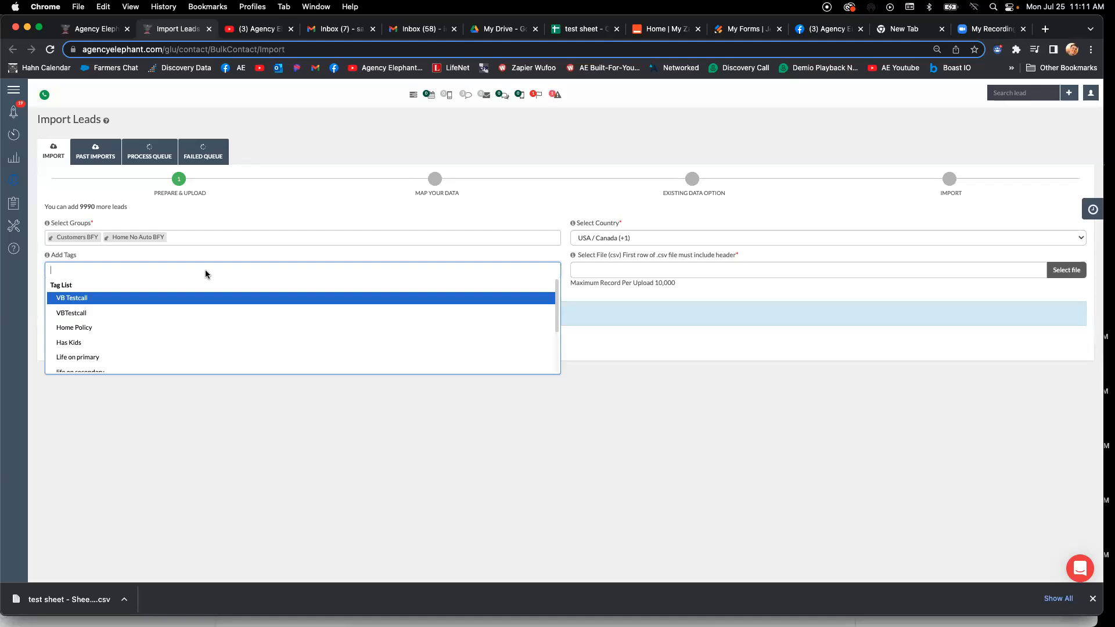
pyautogui.click(186, 238)
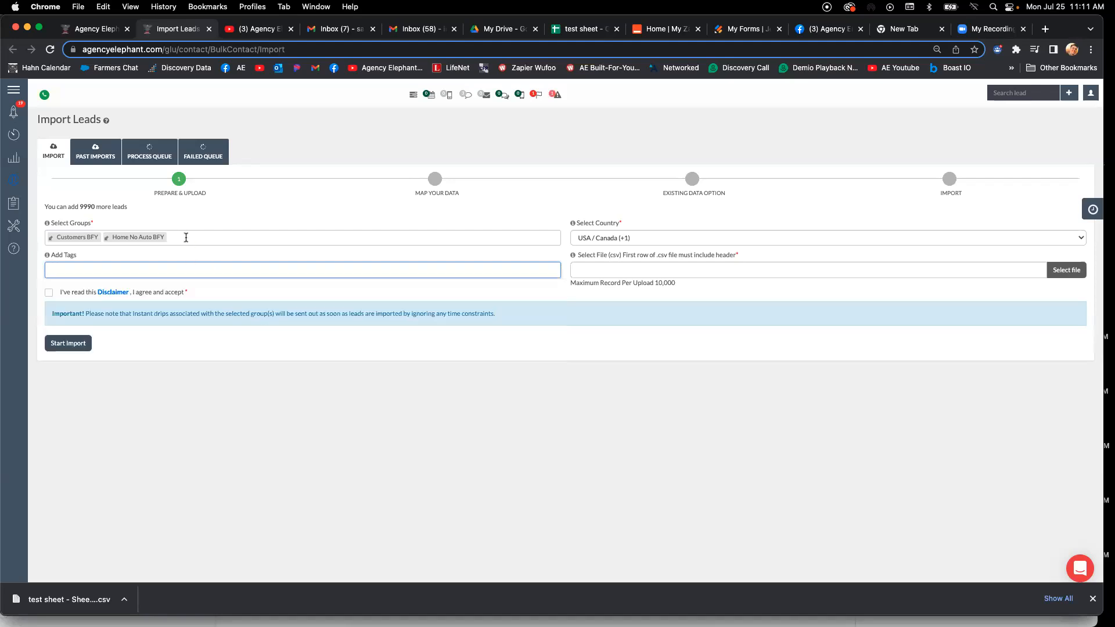
pyautogui.click(182, 269)
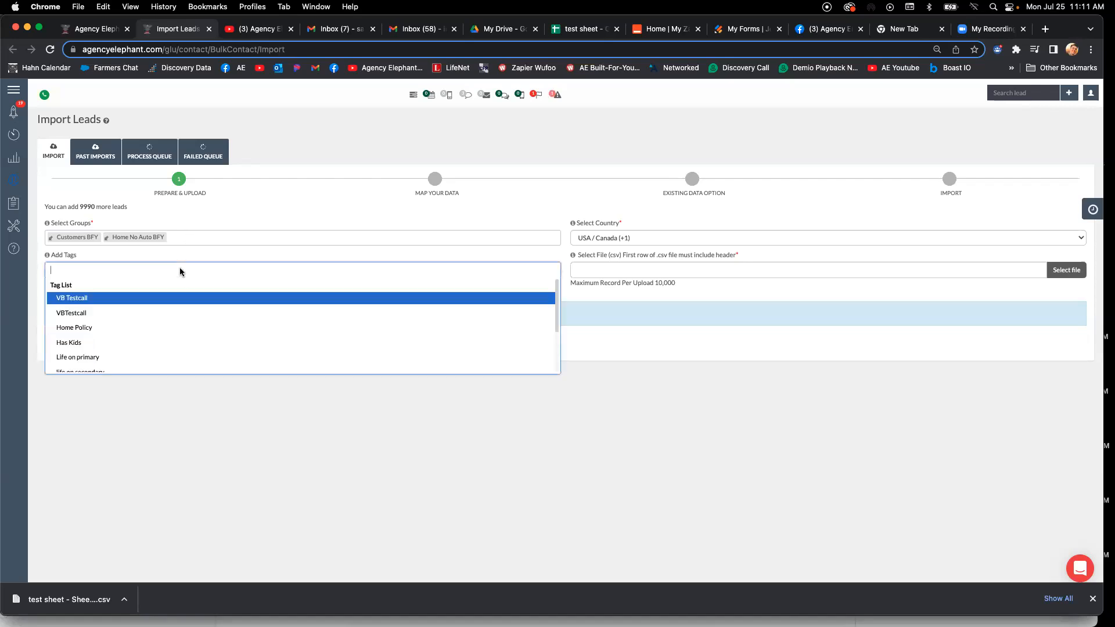
pyautogui.write('Home')
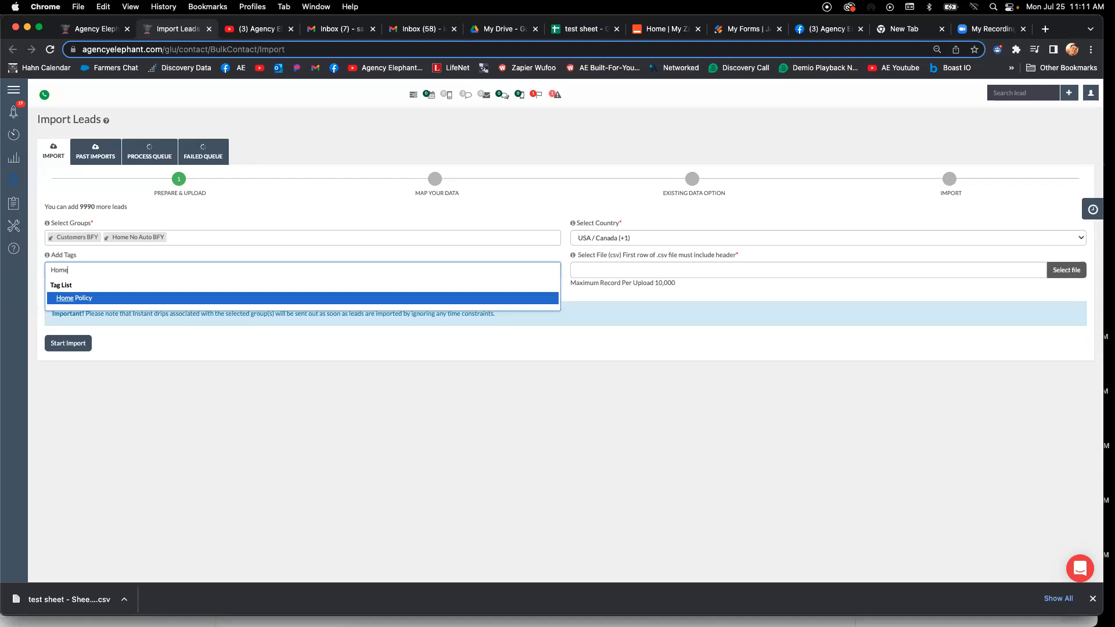
pyautogui.write(' client')
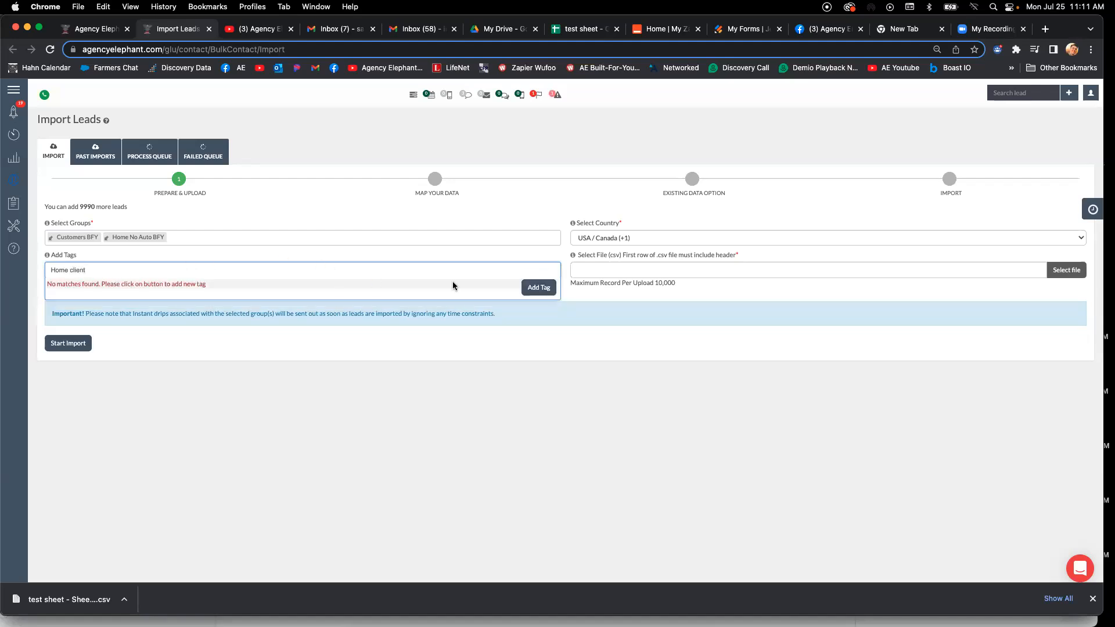
pyautogui.click(538, 288)
# - Add the existing Home Policy tag to the import
pyautogui.click(180, 271)
pyautogui.write('home')
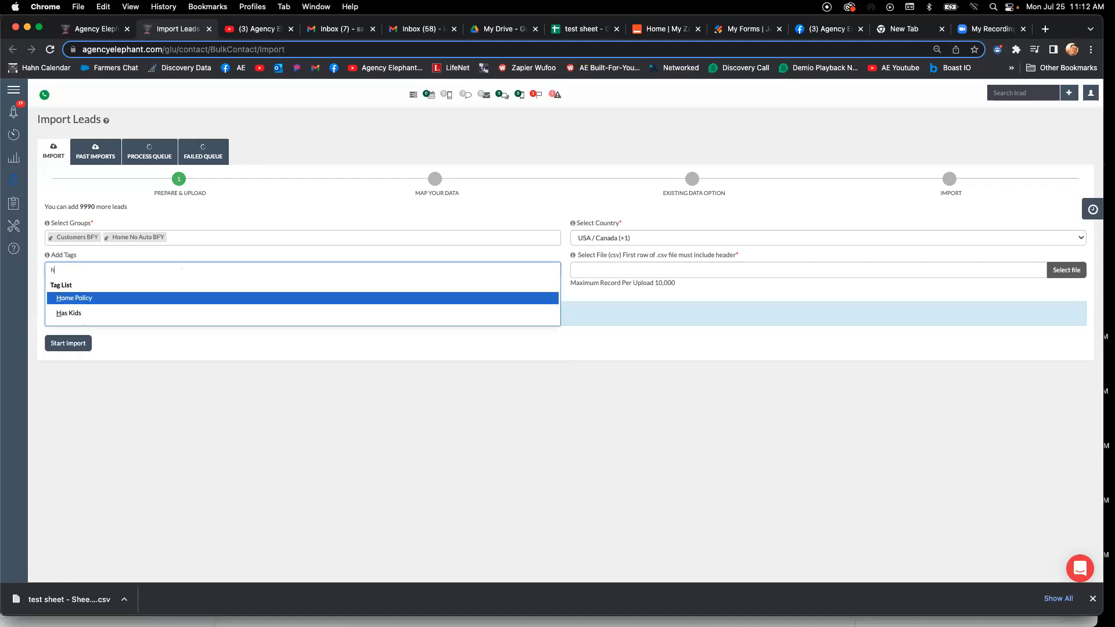
pyautogui.press('Return')
pyautogui.moveTo(58, 145)
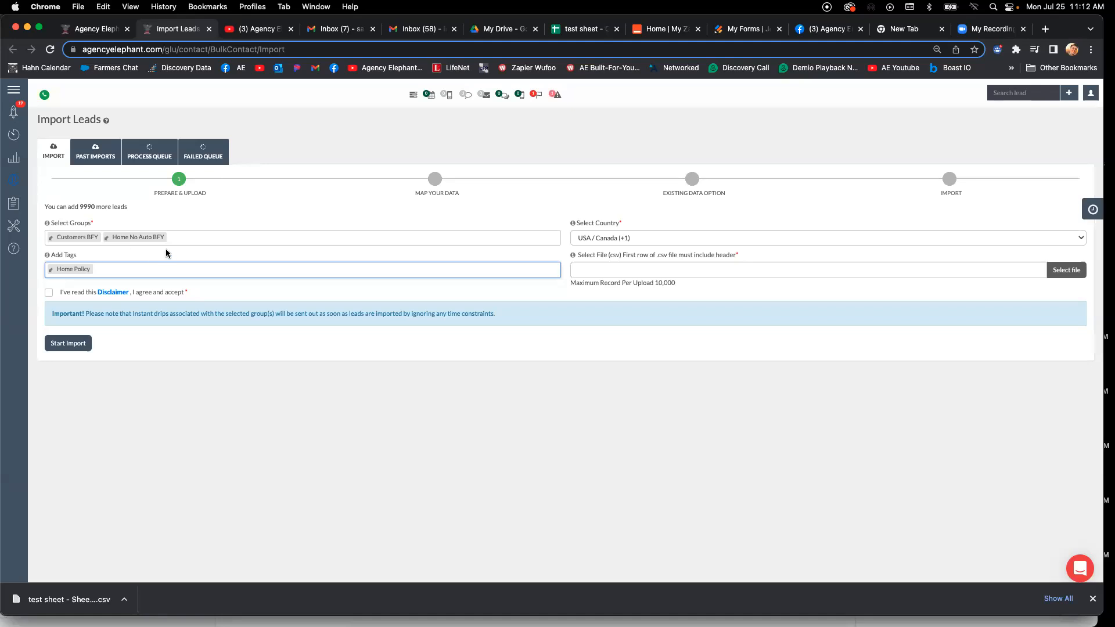
# - Replace the Home No Auto BFY group with Auto No Home BFY in the import groups
pyautogui.click(183, 238)
pyautogui.press('BackSpace')
pyautogui.press('BackSpace')
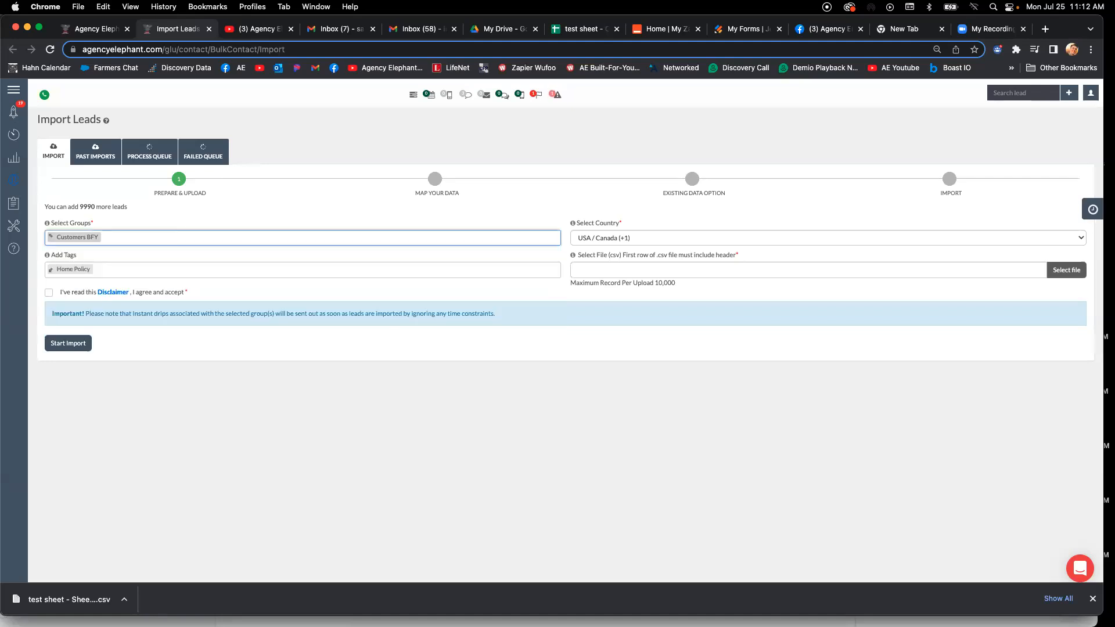
pyautogui.write('auto')
pyautogui.press('Return')
pyautogui.press('Tab')
# - Replace the Home Policy tag with the Auto Policy tag for the imported leads
pyautogui.click(166, 264)
pyautogui.press('BackSpace')
pyautogui.write('au')
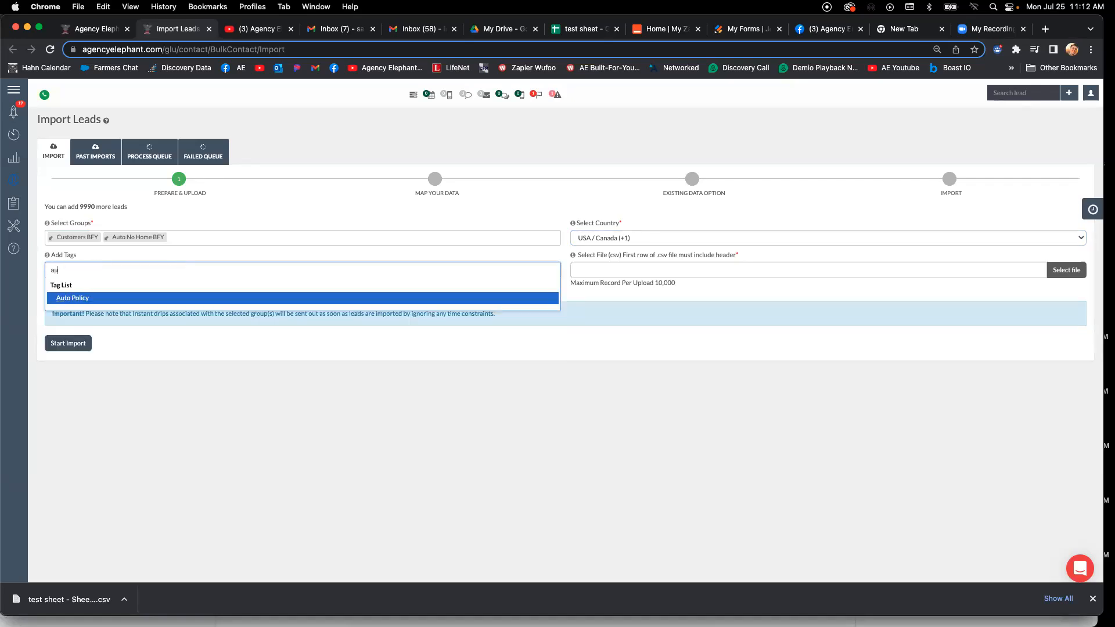
pyautogui.press('Return')
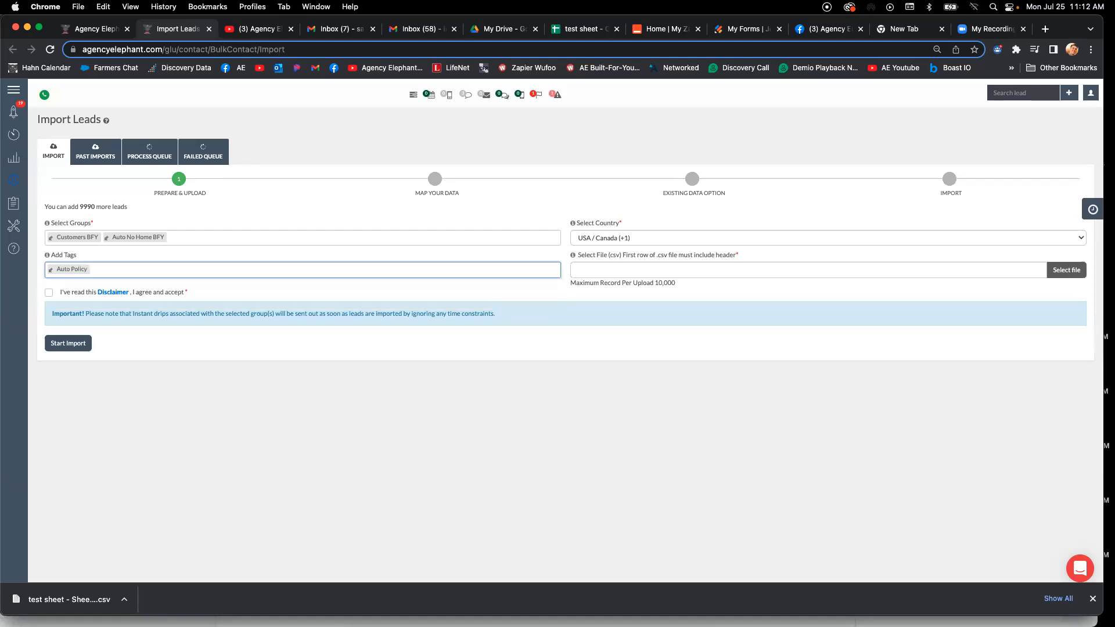
pyautogui.press('BackSpace')
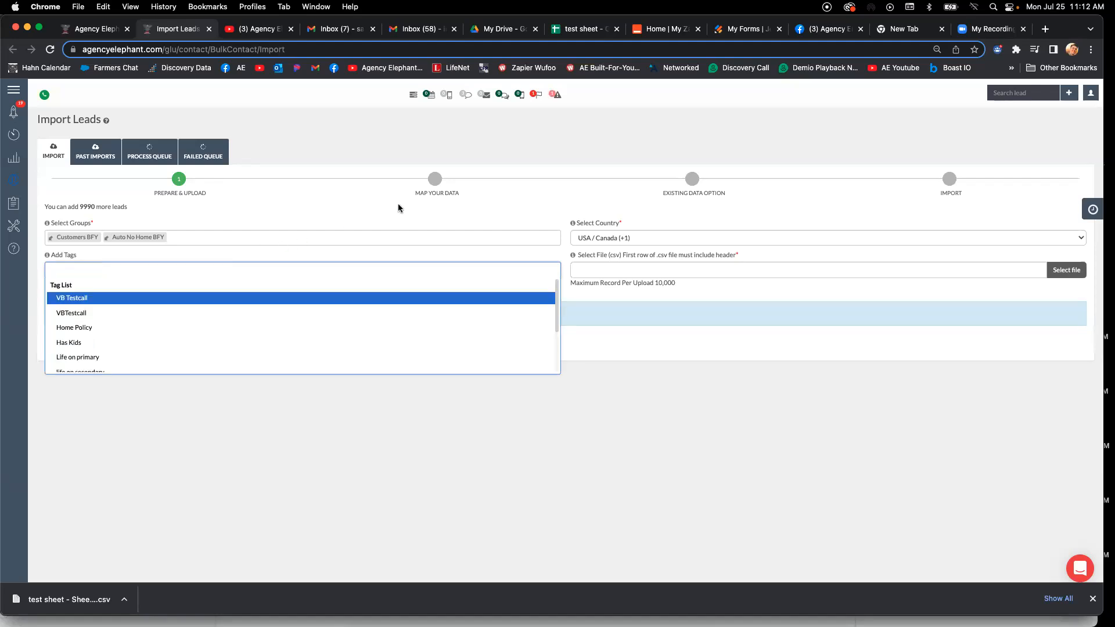
pyautogui.click(224, 264)
pyautogui.write('auto')
pyautogui.press('Return')
# - Attach "test sheet - Sheet1.csv" from the Desktop, accept the disclaimer and start the import
pyautogui.click(1067, 270)
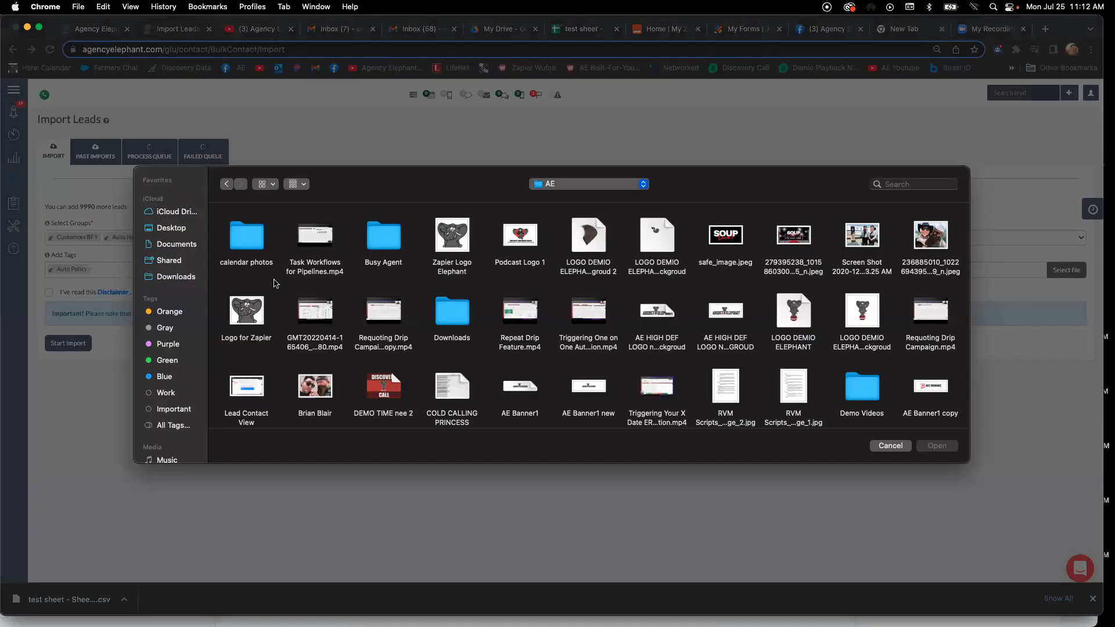
pyautogui.click(172, 228)
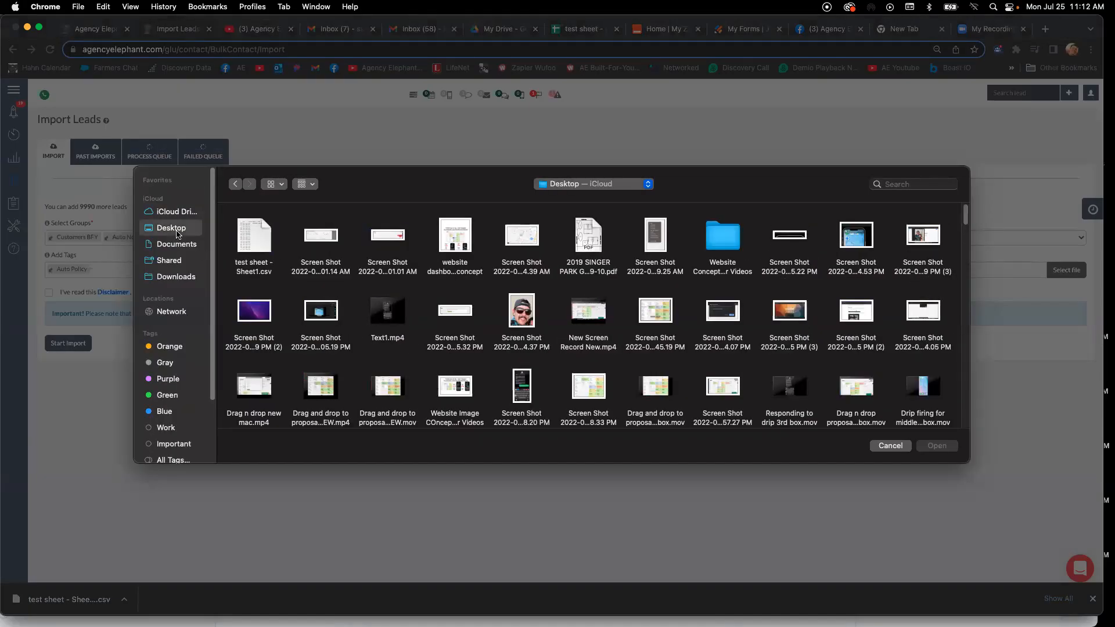
pyautogui.doubleClick(250, 230)
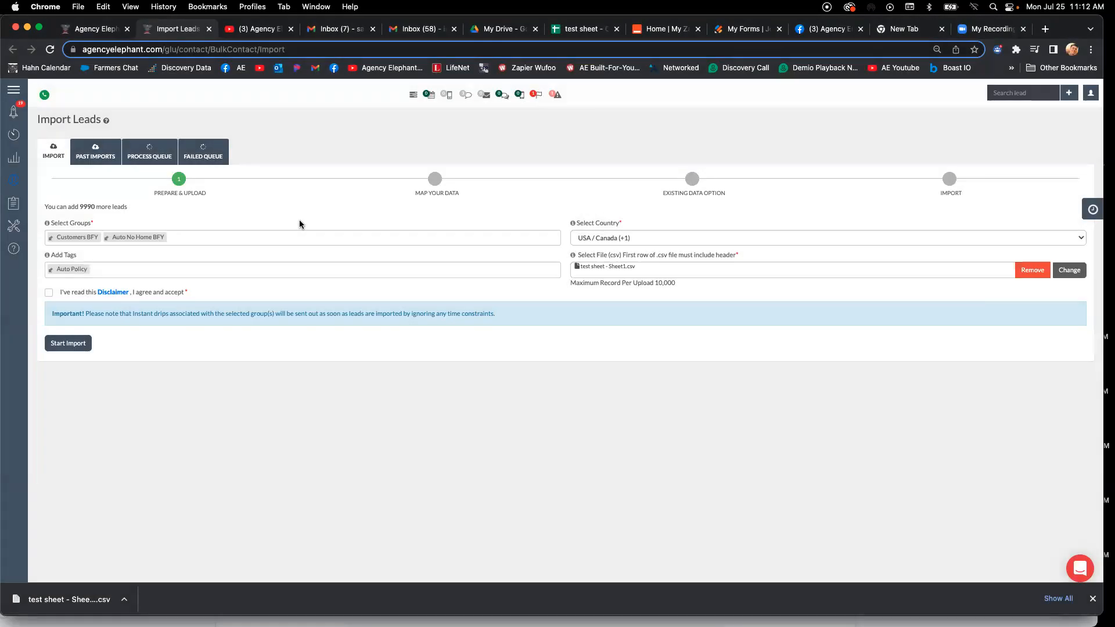
pyautogui.click(48, 293)
pyautogui.click(61, 344)
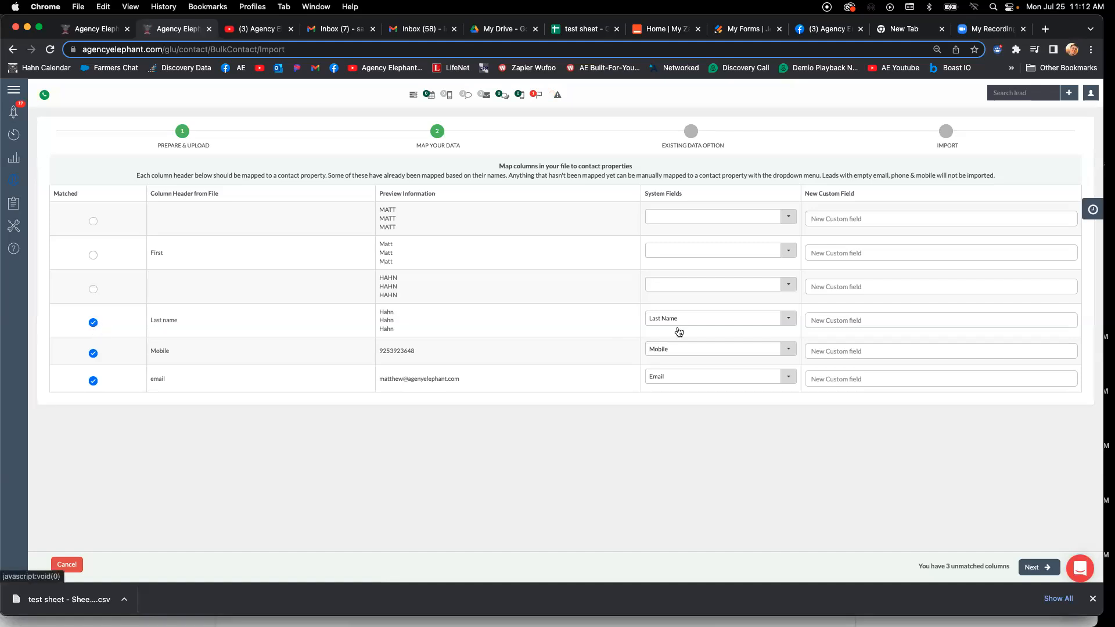
# - Map the First column to the First Name system field, leave the two headerless columns unmatched, and continue to the existing data options
pyautogui.doubleClick(154, 255)
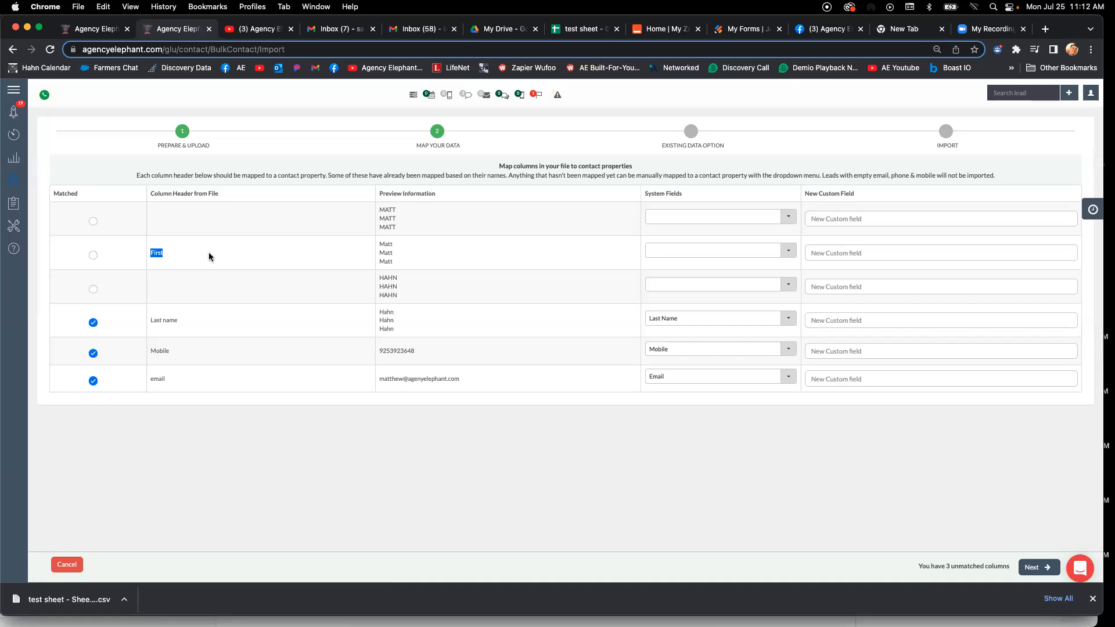
pyautogui.click(665, 249)
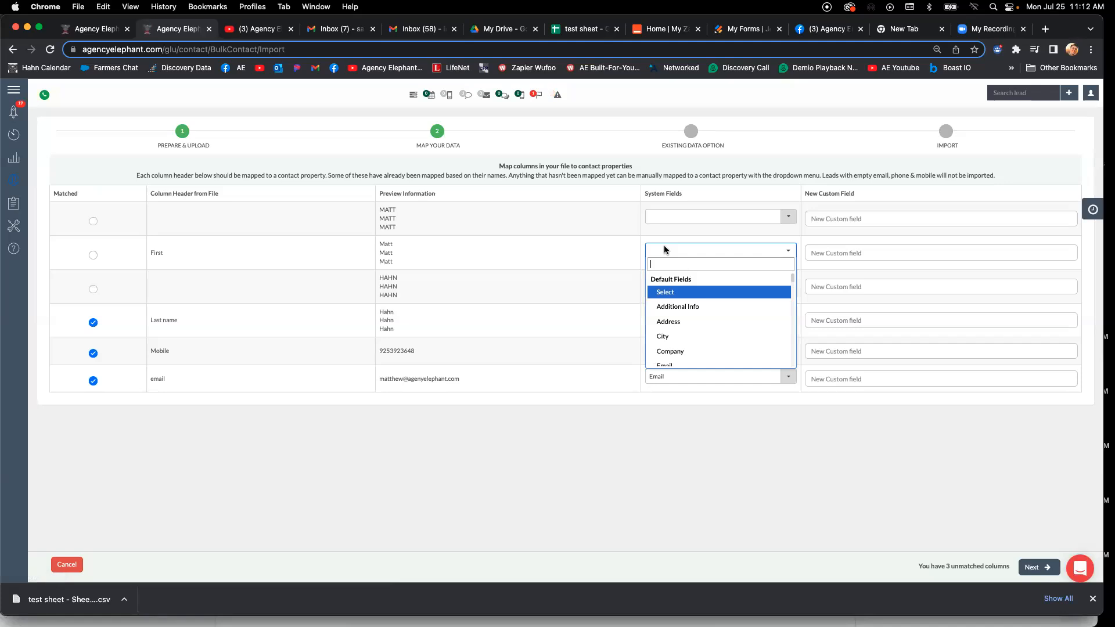
pyautogui.write('first')
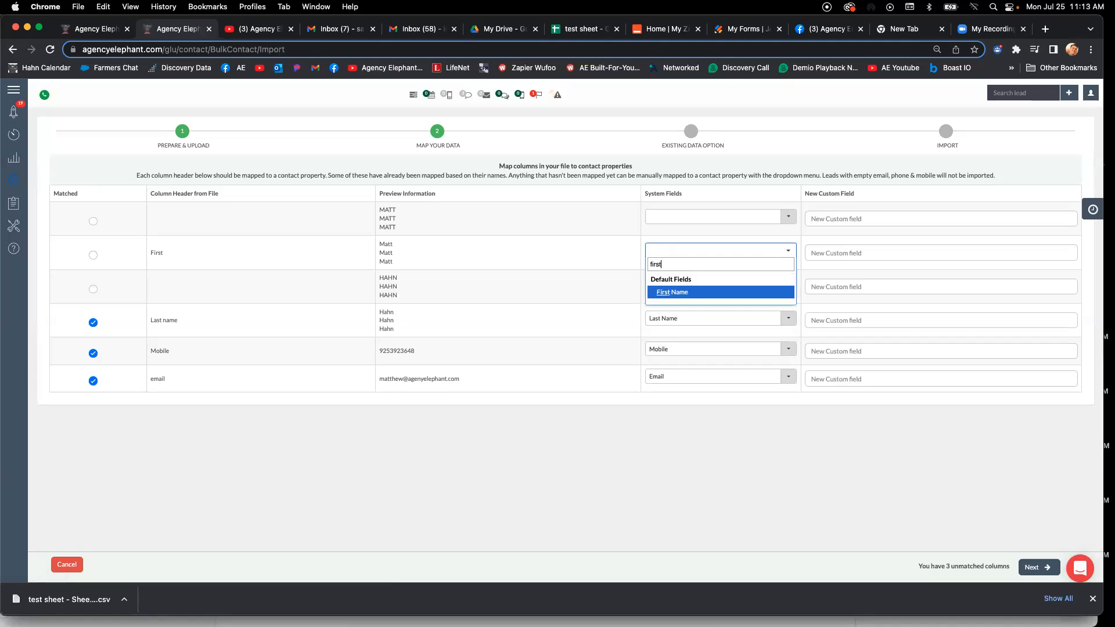
pyautogui.press('Return')
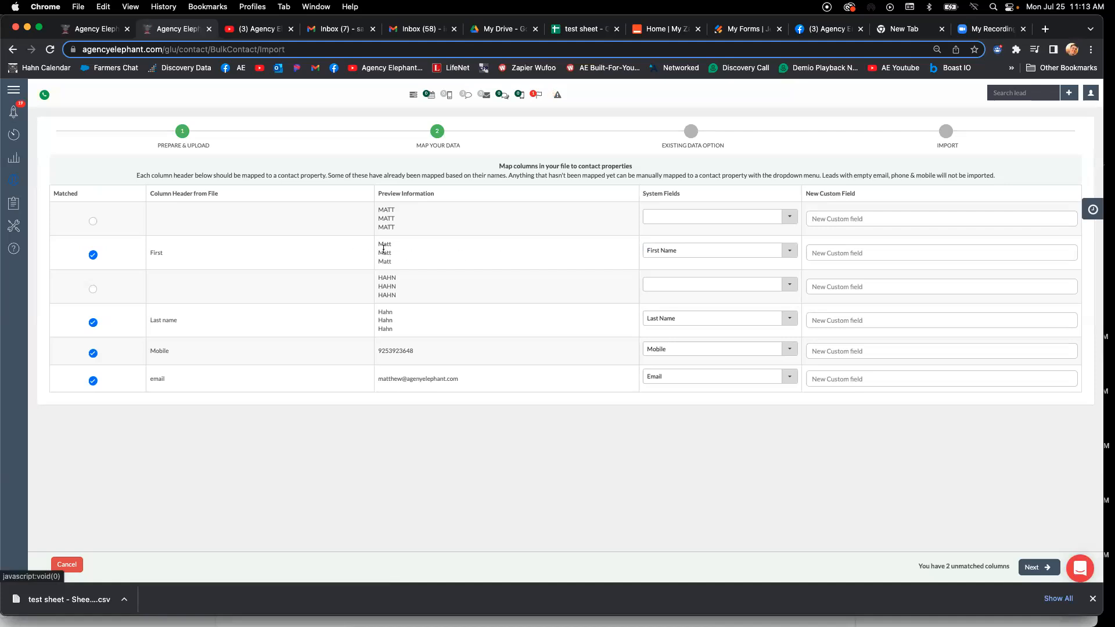
pyautogui.moveTo(379, 244); pyautogui.dragTo(403, 246)
pyautogui.moveTo(378, 312); pyautogui.dragTo(448, 285)
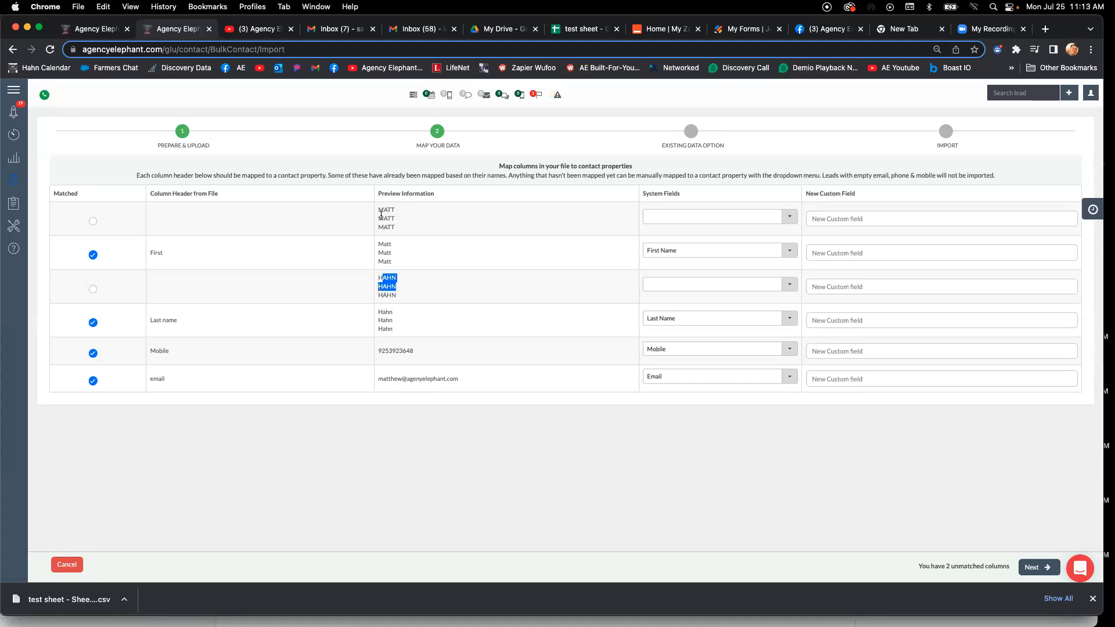
pyautogui.moveTo(379, 218); pyautogui.dragTo(400, 220)
pyautogui.moveTo(918, 569); pyautogui.dragTo(1027, 567)
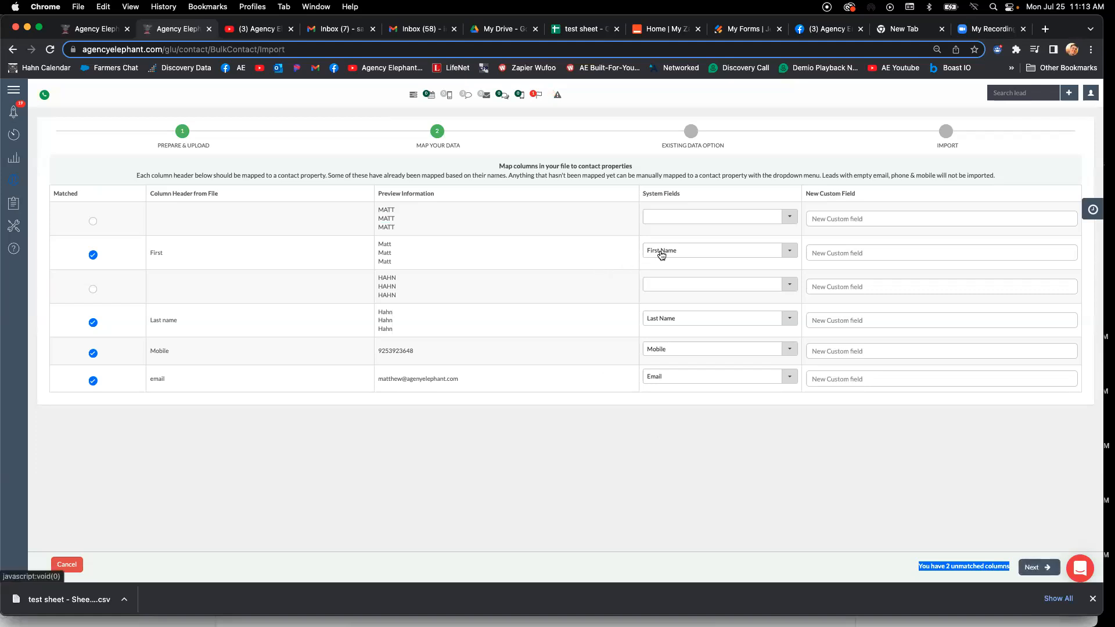
pyautogui.click(1026, 566)
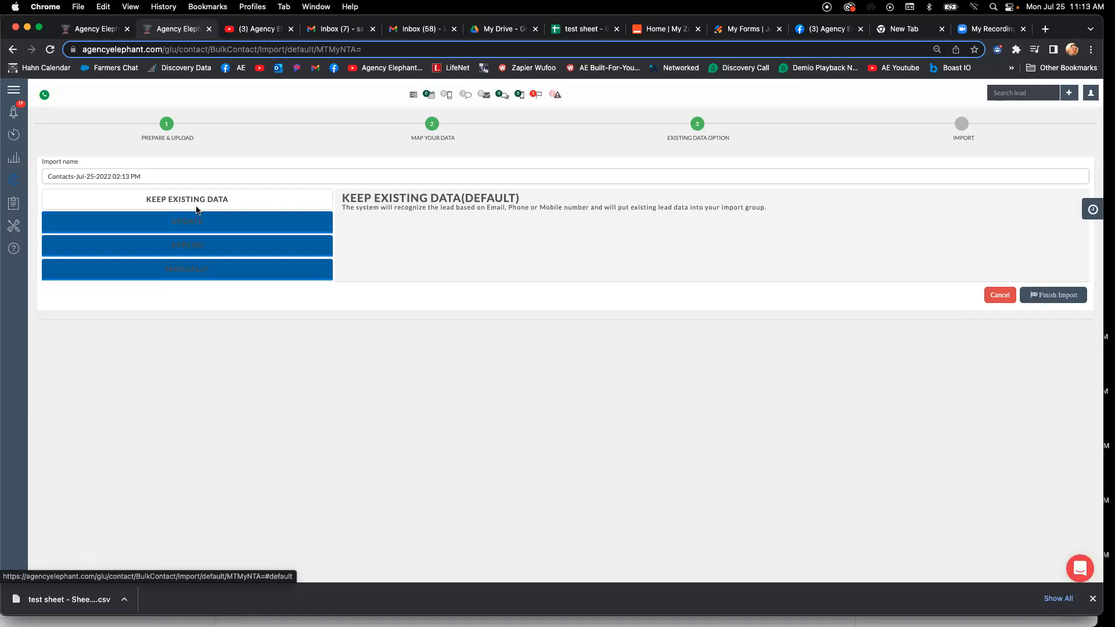
# - Compare the Append and Update descriptions for existing data and choose Append
pyautogui.click(202, 248)
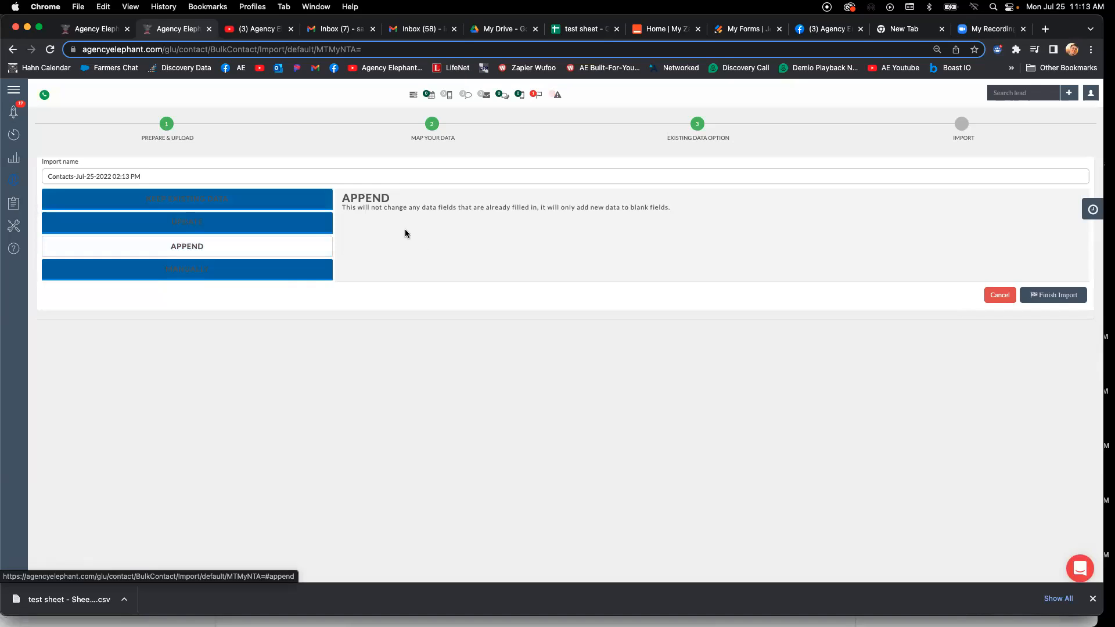
pyautogui.moveTo(343, 208); pyautogui.dragTo(708, 208)
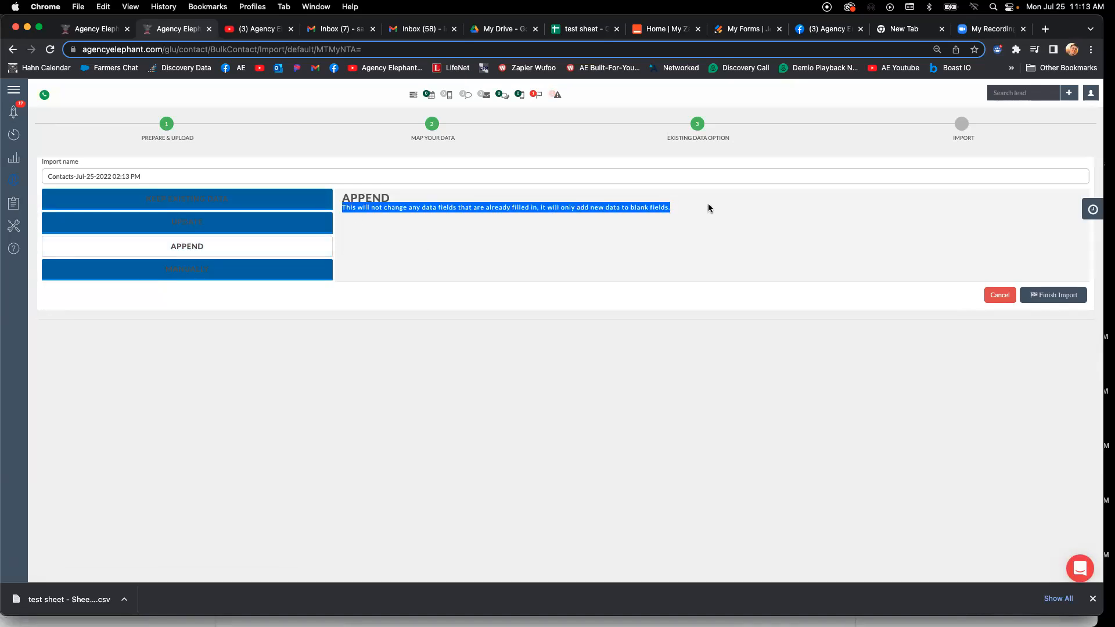
pyautogui.click(223, 222)
pyautogui.moveTo(342, 207); pyautogui.dragTo(516, 210)
pyautogui.click(523, 209)
pyautogui.tripleClick(580, 208)
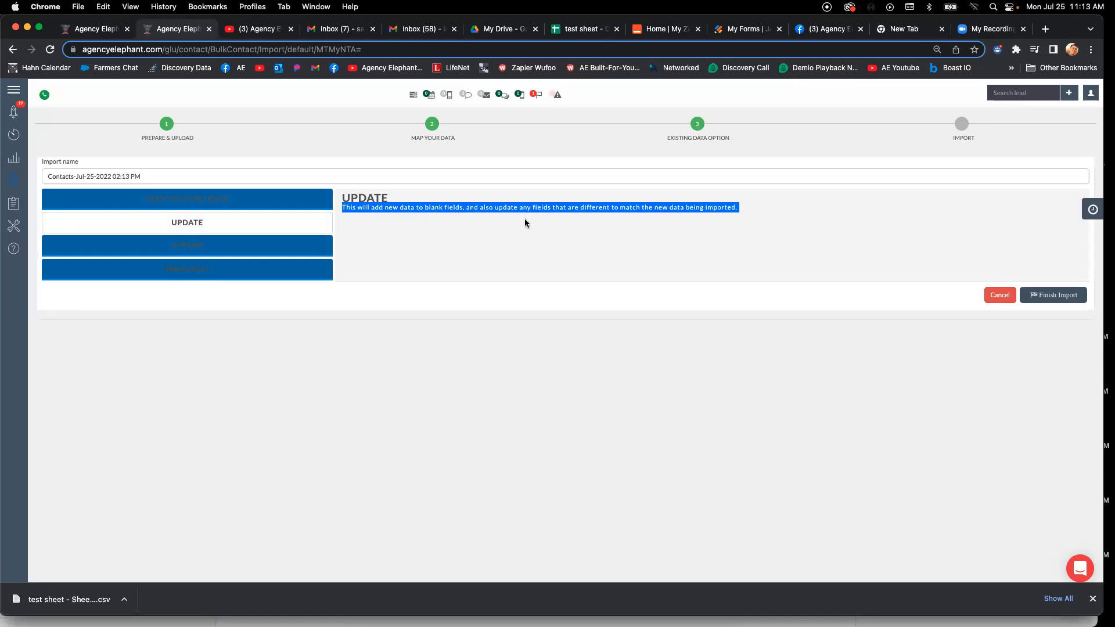
pyautogui.click(247, 246)
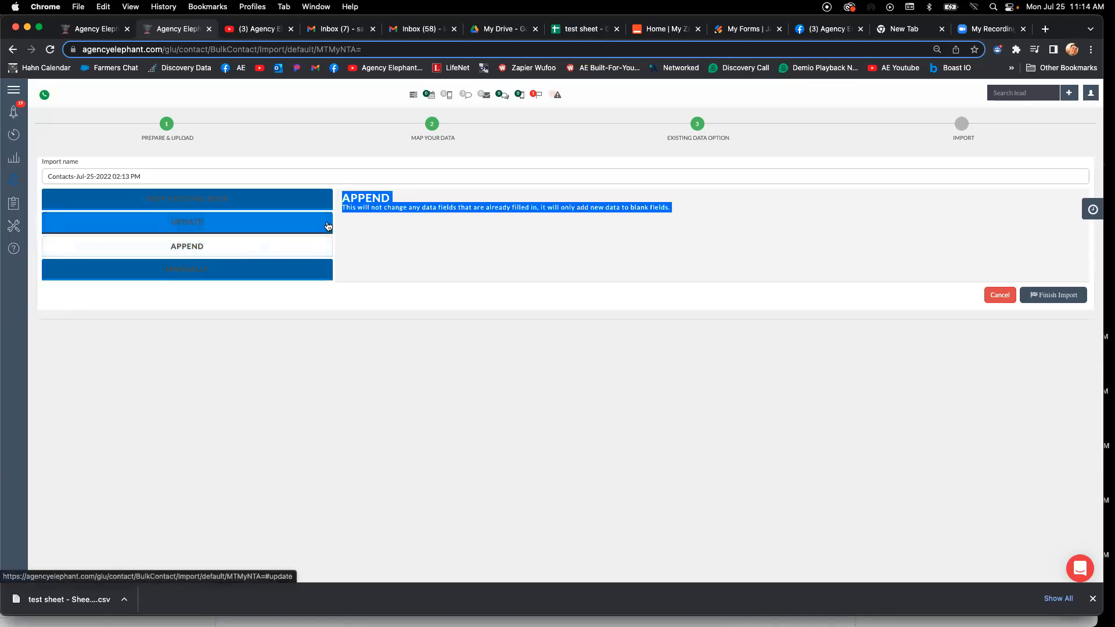
# - Name the import "auto no home import first 25" and finish it
pyautogui.tripleClick(159, 179)
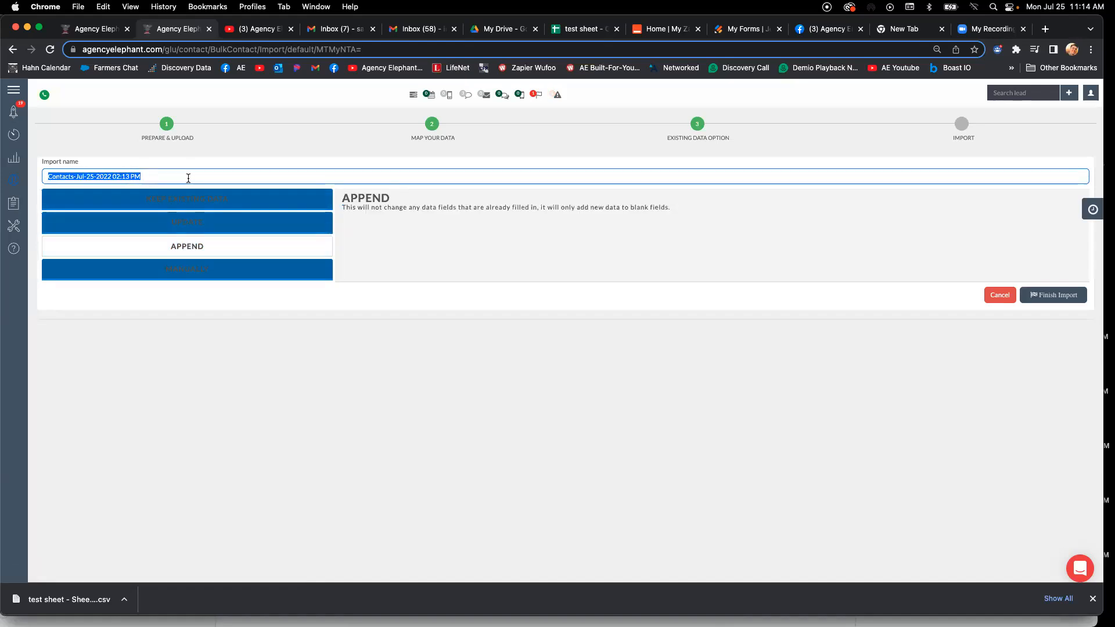
pyautogui.write('auto n')
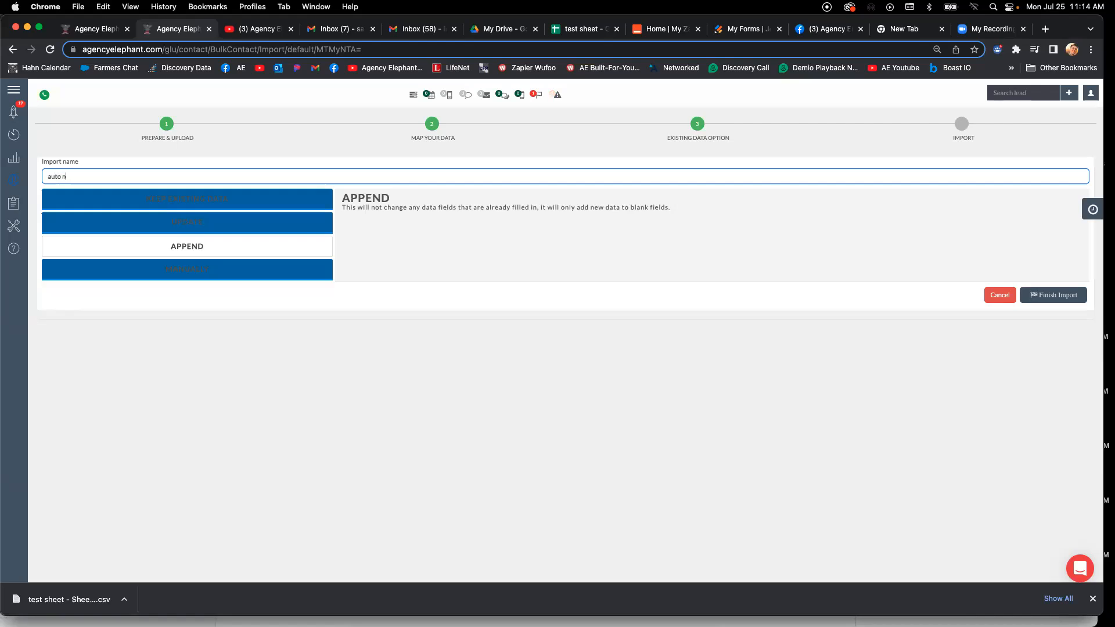
pyautogui.write('o home import first 25')
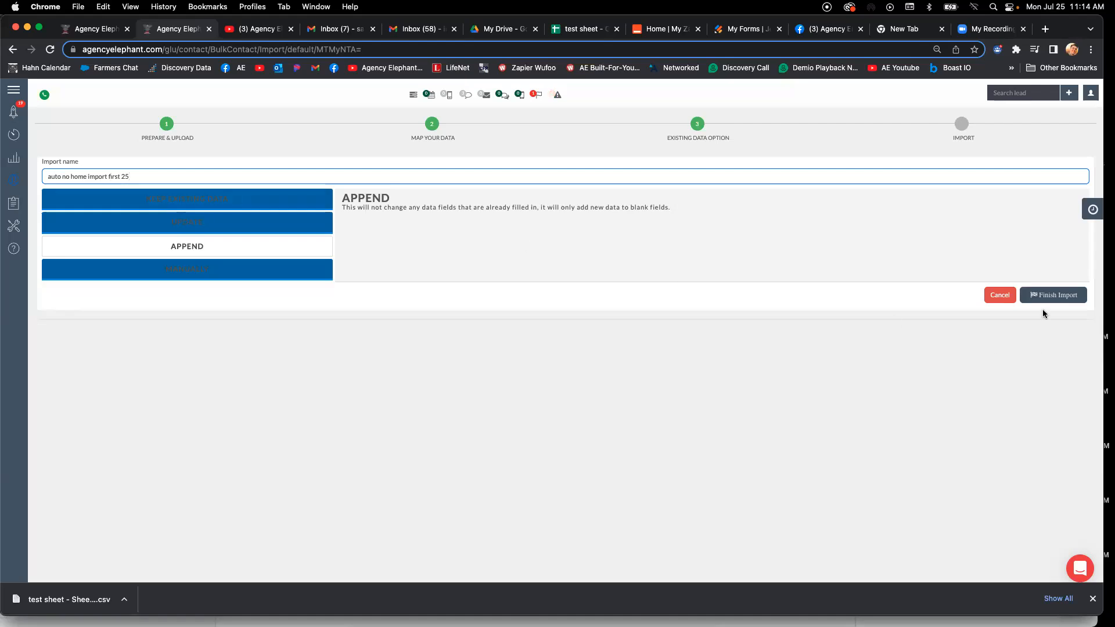
pyautogui.click(1053, 297)
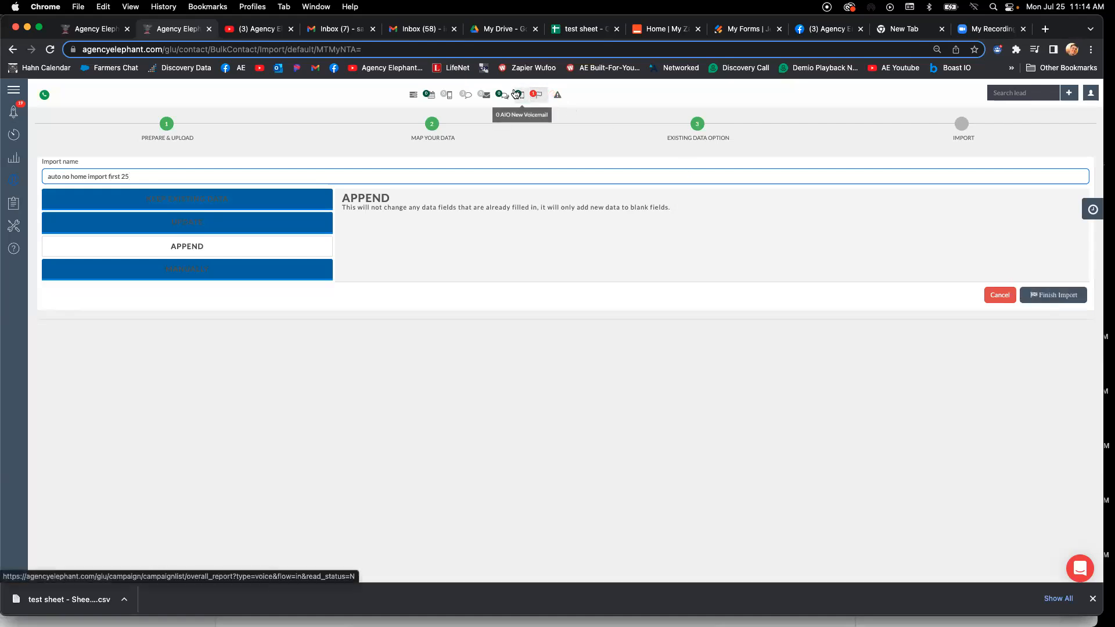
# - Open the dashboard and check the notifications for the queued email autoresponder
pyautogui.click(13, 90)
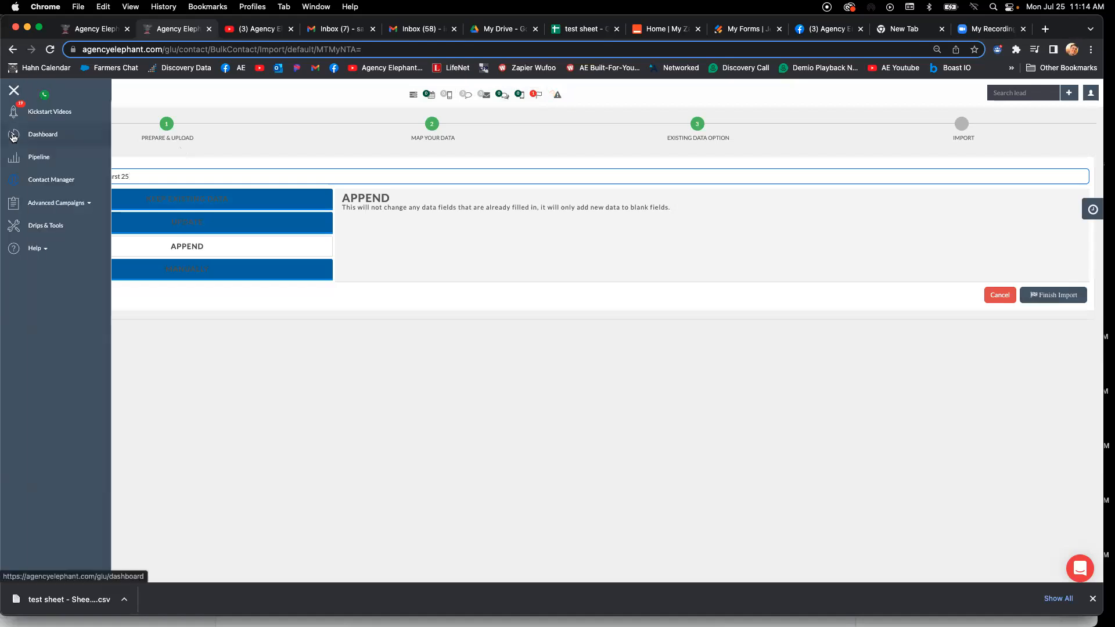
pyautogui.click(21, 135)
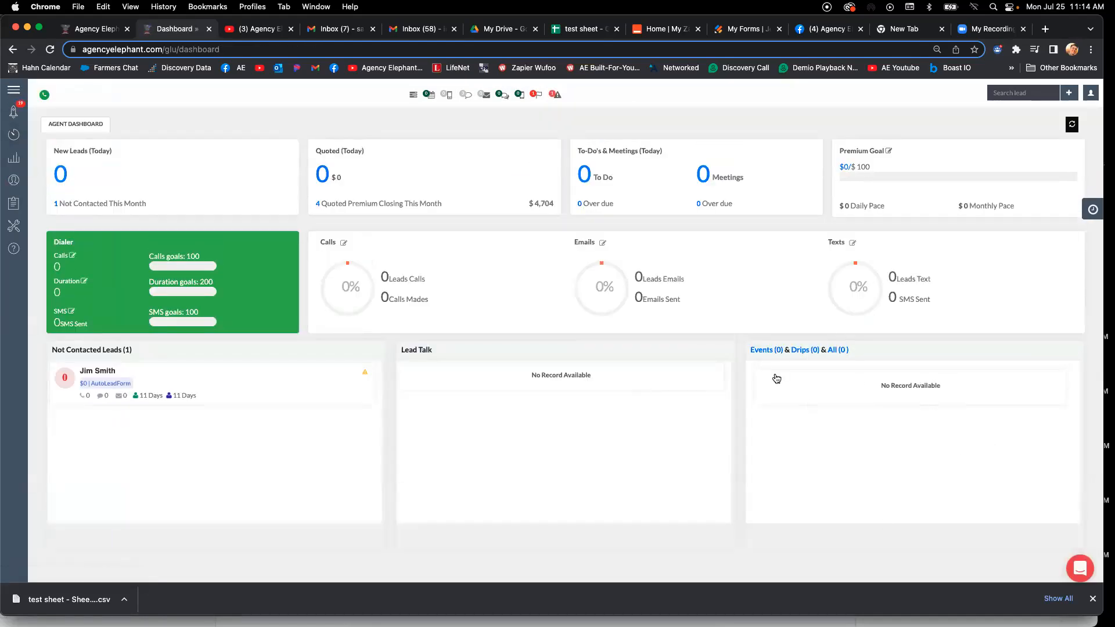
pyautogui.click(533, 94)
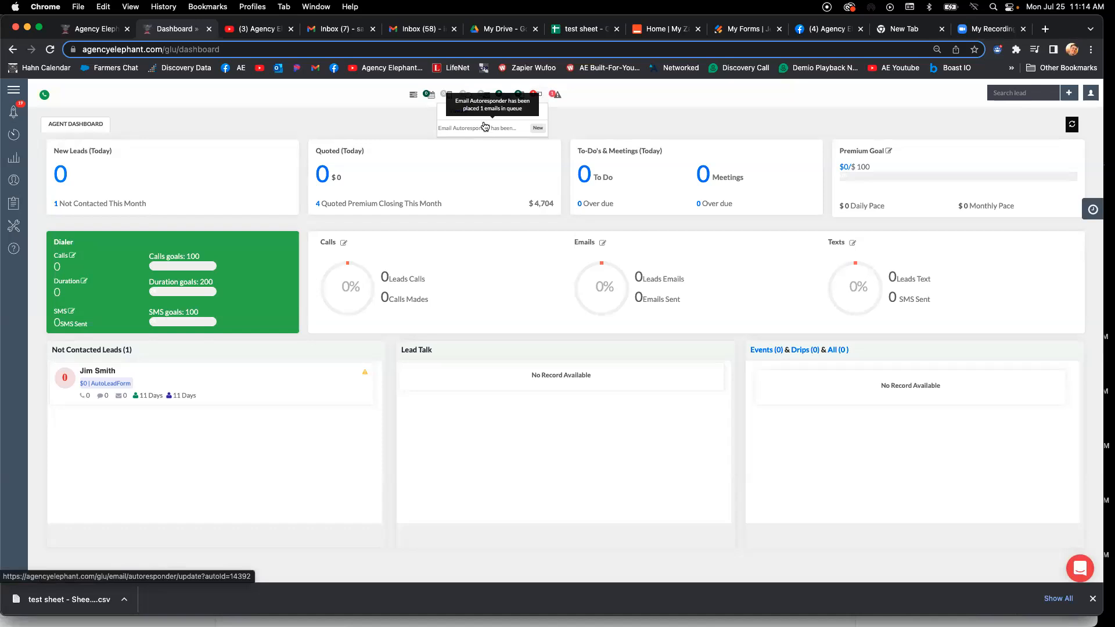
pyautogui.click(393, 116)
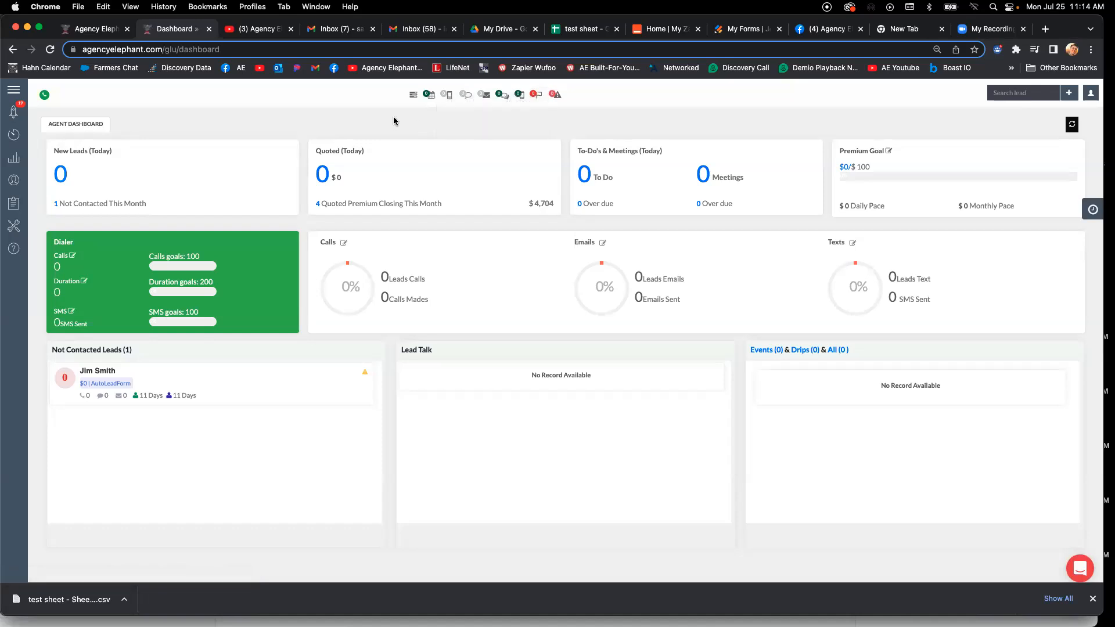